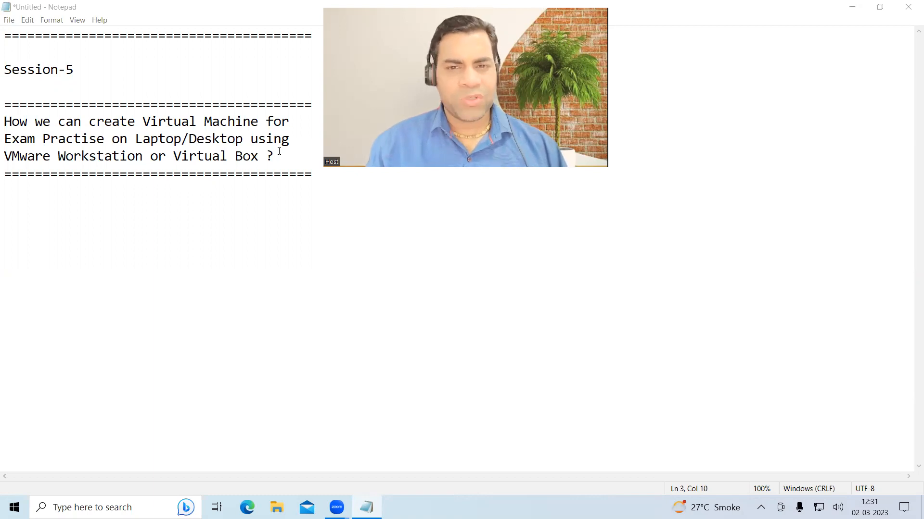
- Add a row of '=' characters as a separator below the heading
left_click(316, 172)
key("Return")
key("Return")
key("Return")
key("Return")
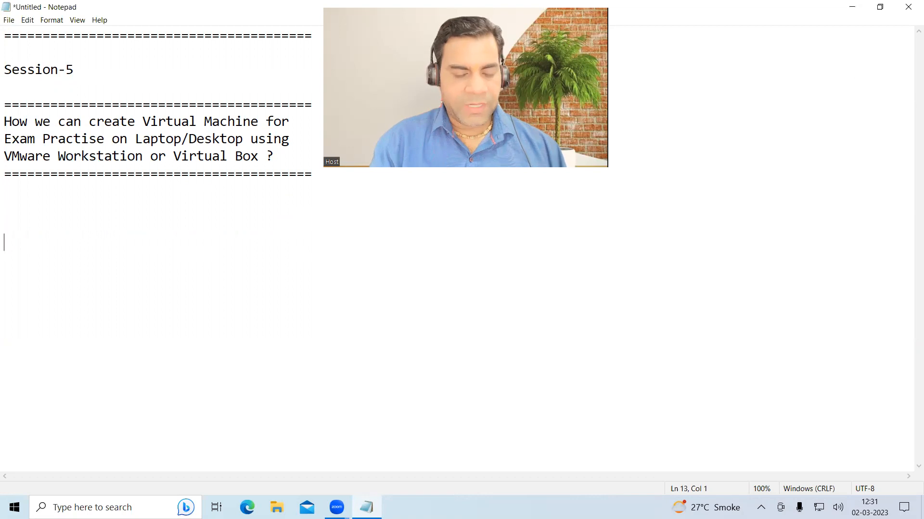
type("====================================")
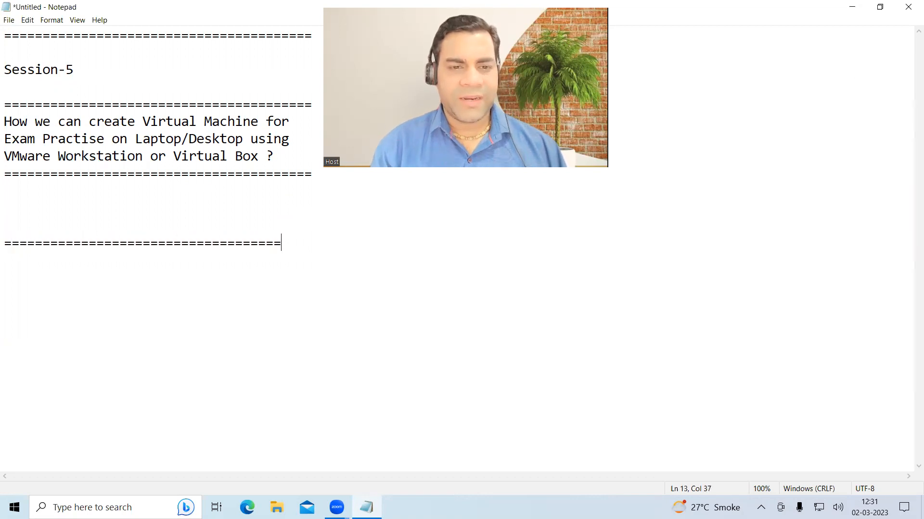
type("====")
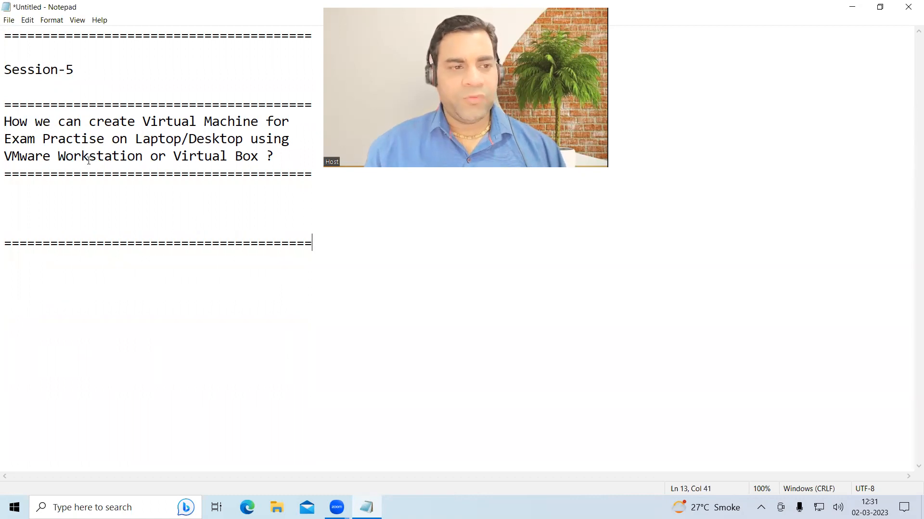
- Highlight the VMware Workstation and Virtual Box phrases in the heading, then deselect
left_click_drag(17, 157, 121, 157)
left_click_drag(181, 156, 270, 156)
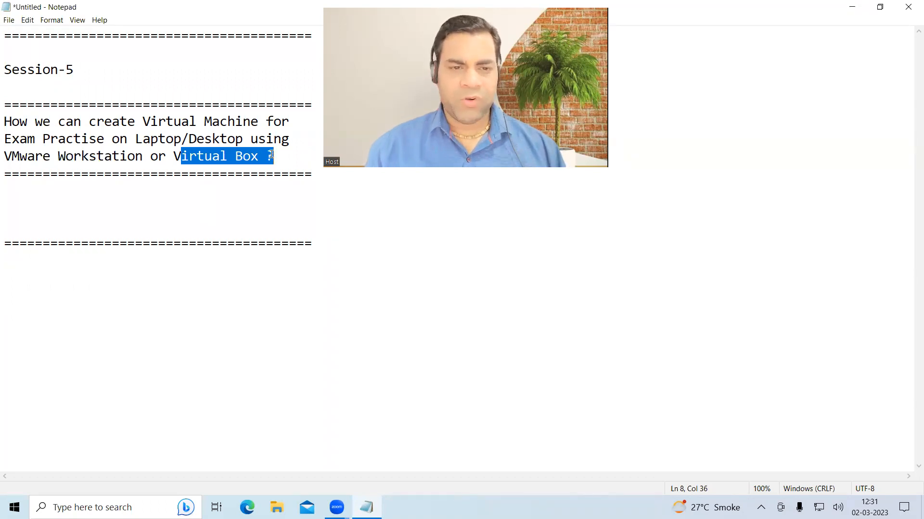
left_click_drag(274, 156, 4, 123)
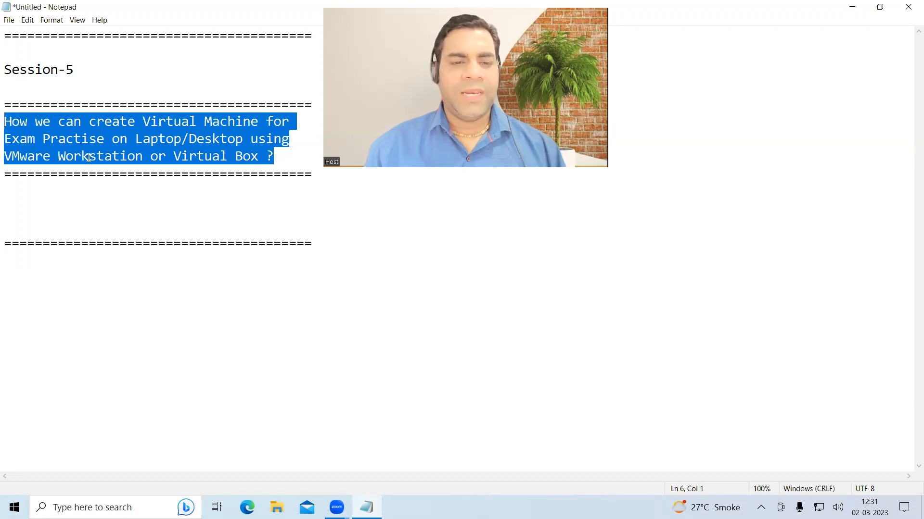
left_click(285, 159)
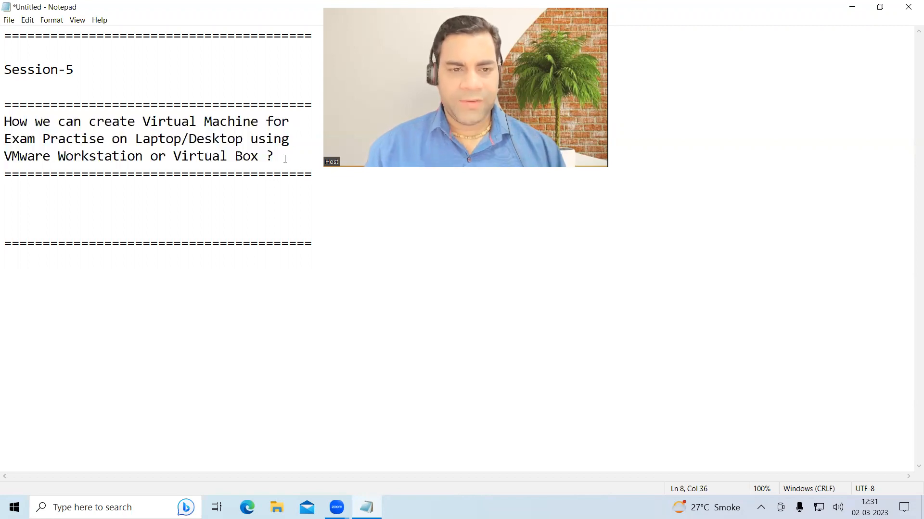
- Add the line 'note:- Vmware workstation software + rhel-9 ISO image' and minimize Notepad
left_click(191, 205)
type("note:-")
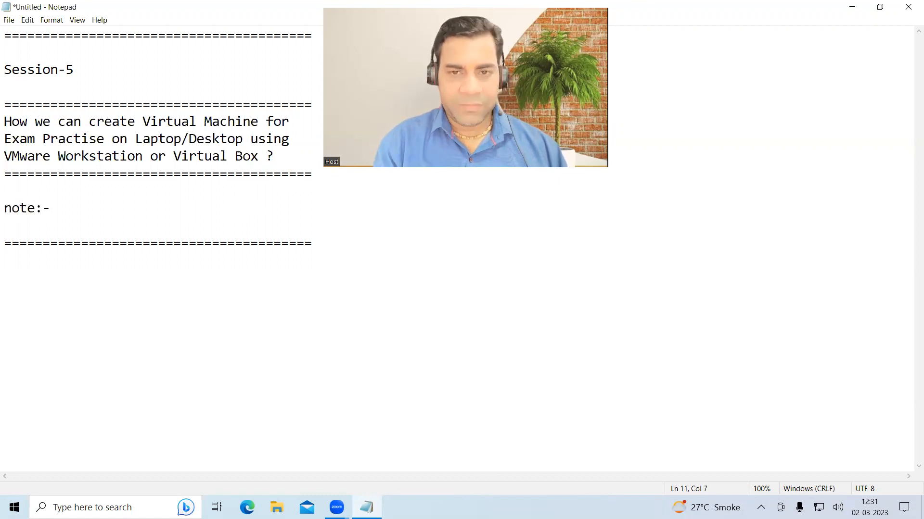
type("  Vmware ")
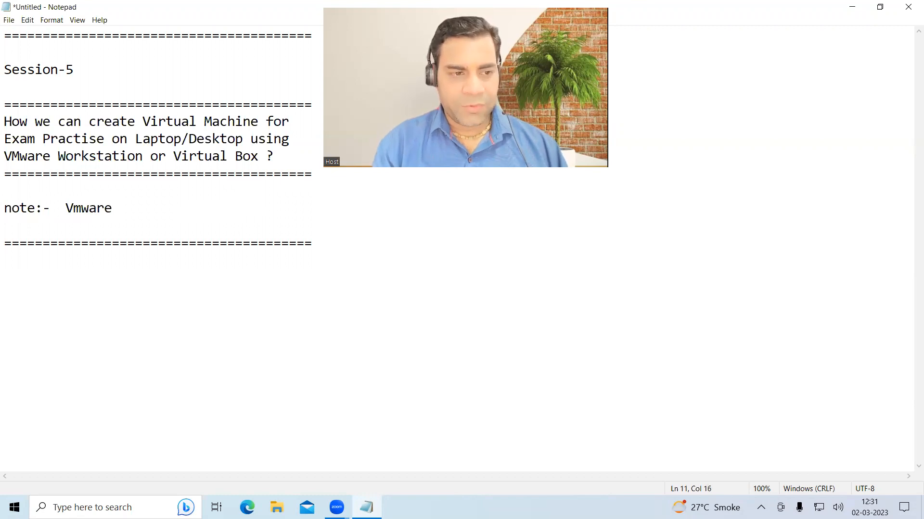
type("workstation software + rhel-9 ISO image")
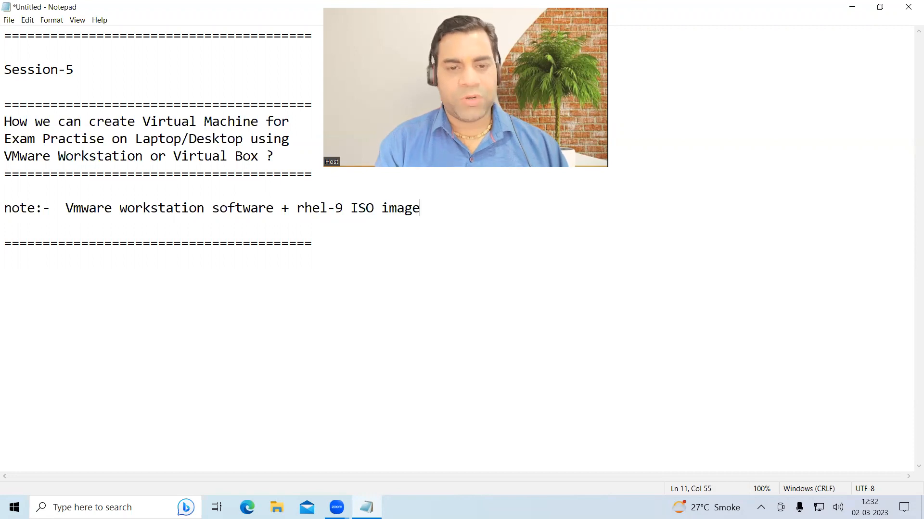
left_click(852, 7)
right_click(346, 217)
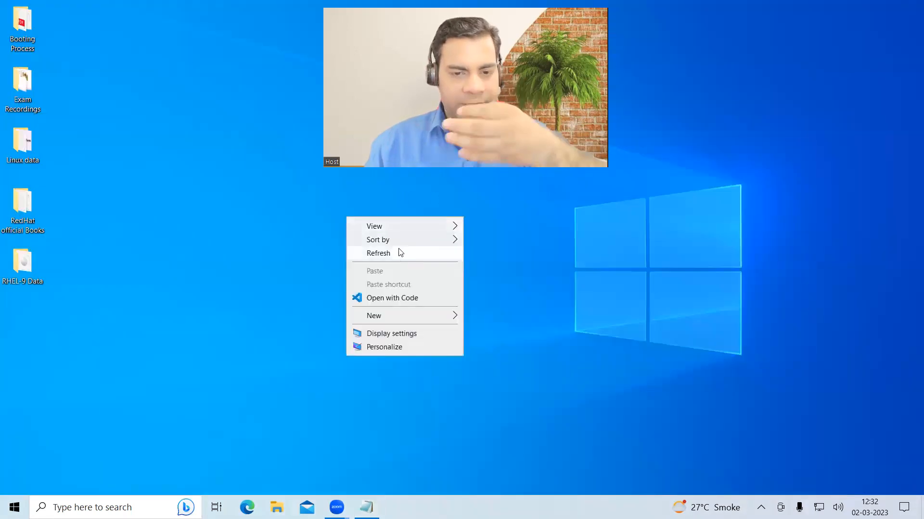
left_click(400, 253)
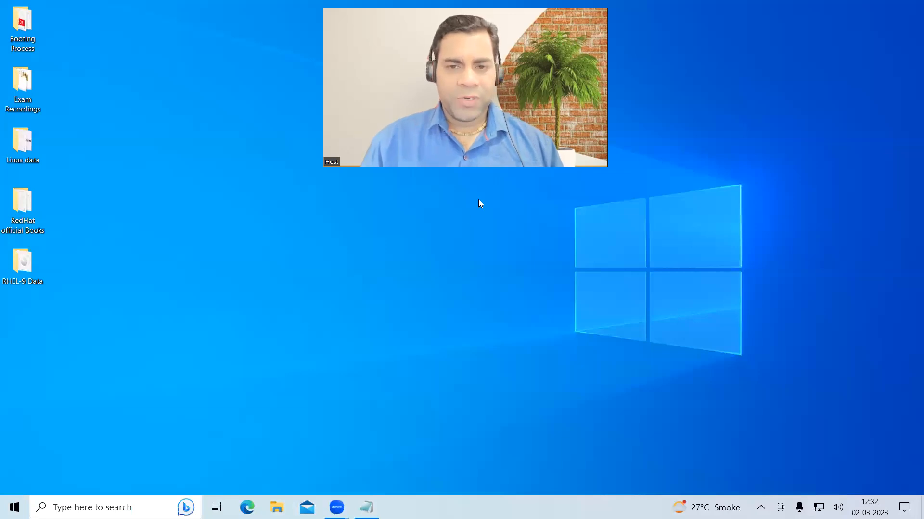
right_click(492, 256)
left_click(536, 290)
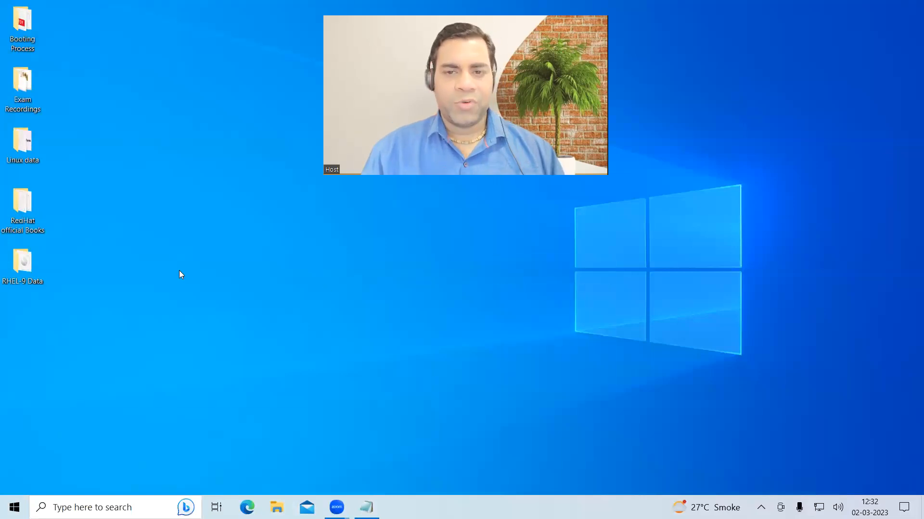
double_click(24, 262)
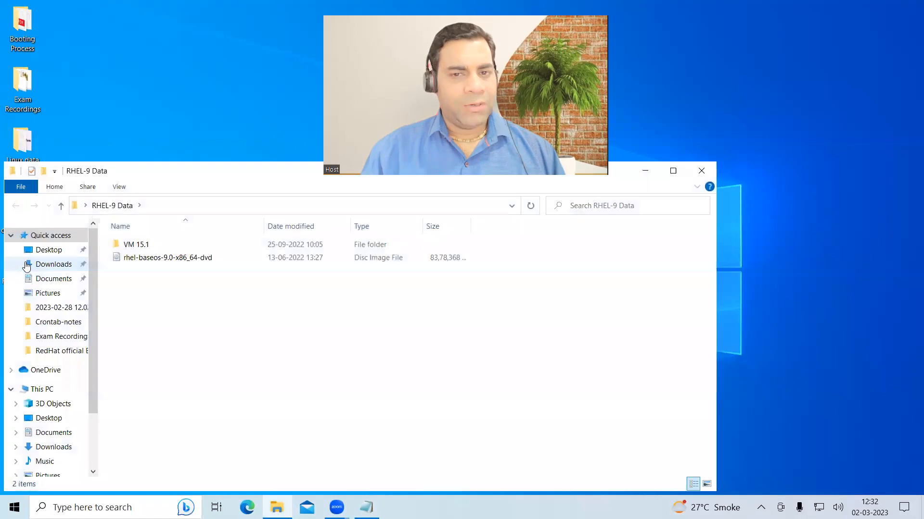
left_click(672, 170)
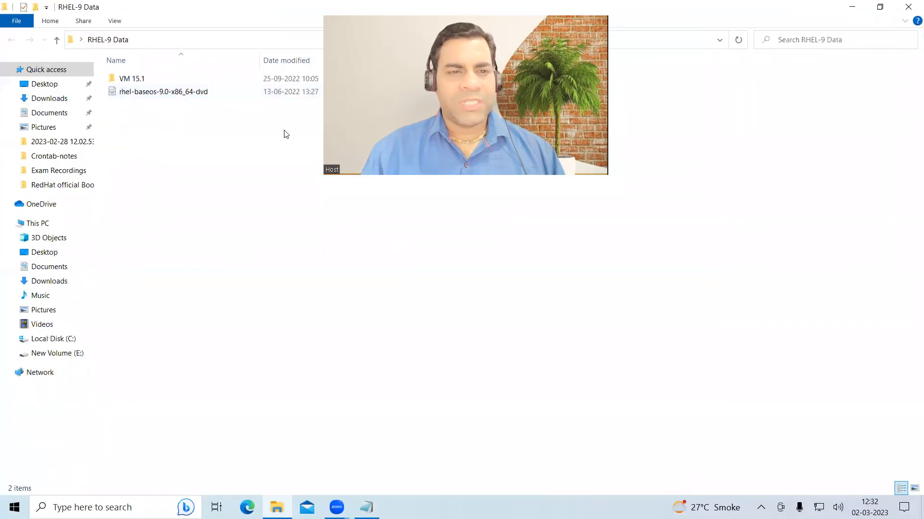
left_click(131, 95)
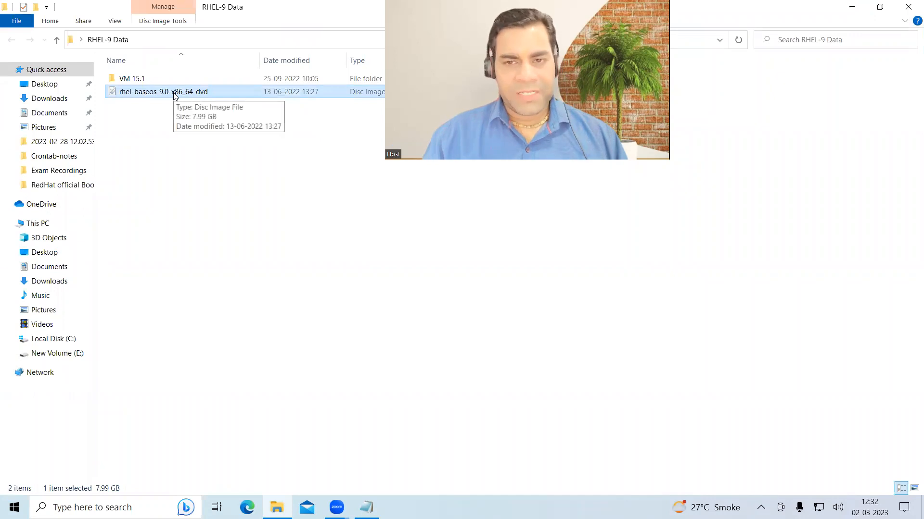
left_click(143, 80)
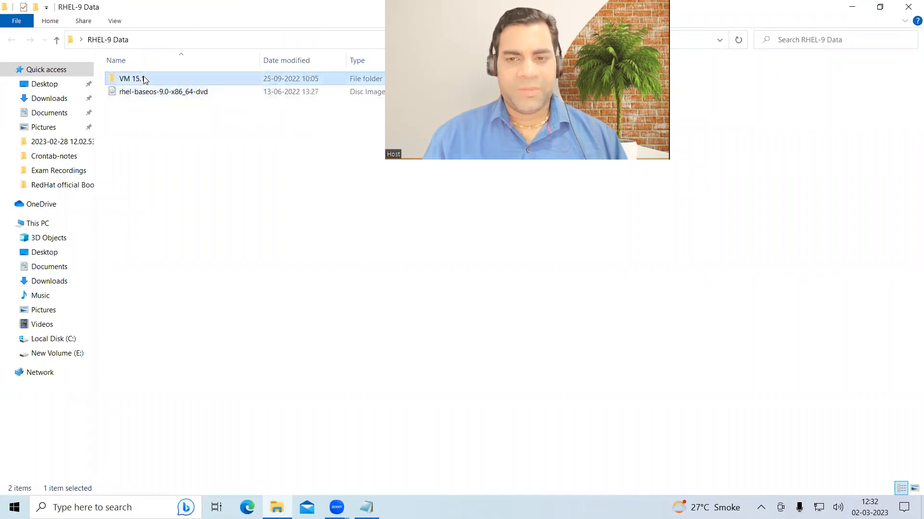
left_click(909, 8)
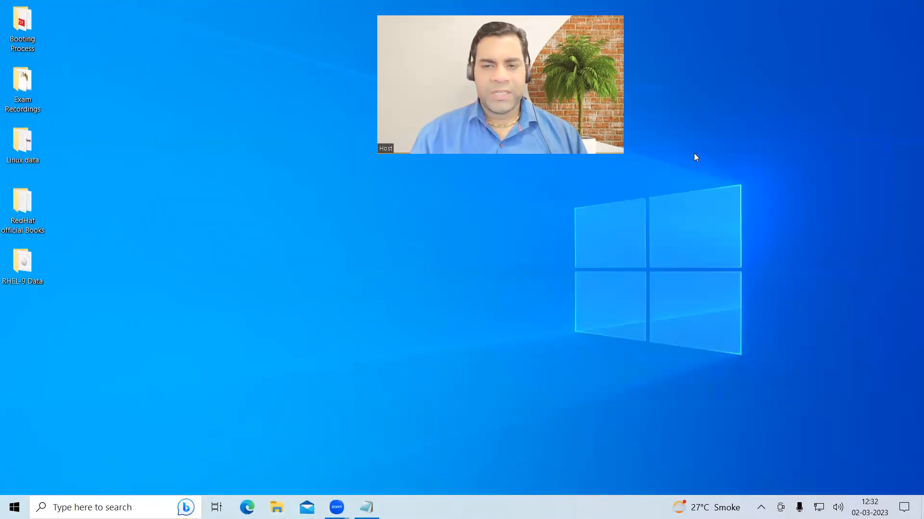
right_click(494, 245)
left_click(494, 232)
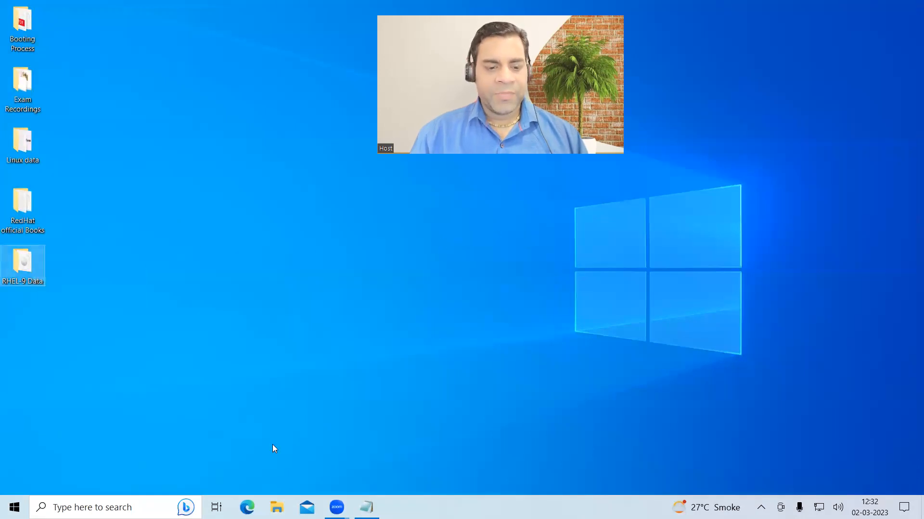
left_click(277, 507)
- Show This PC and sketch a laptop outline with two inner boxes and a slotted bar
left_click(55, 228)
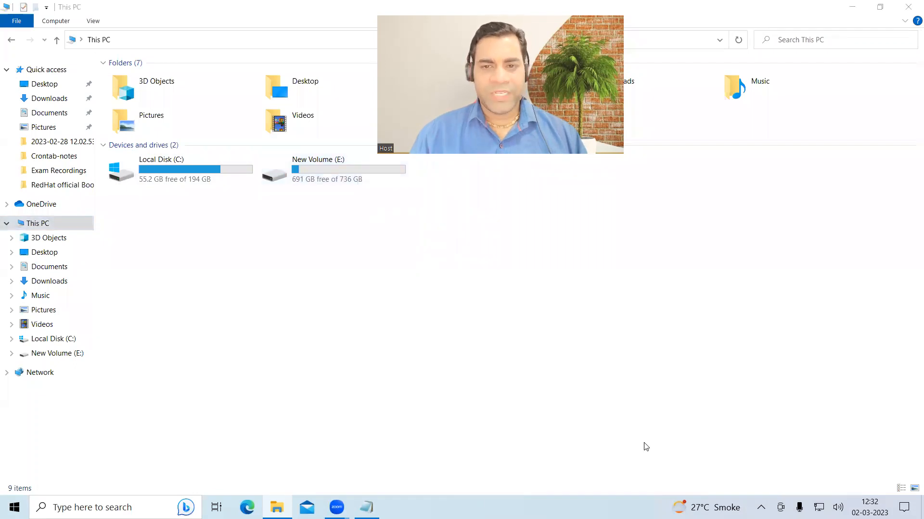
left_click_drag(459, 221, 759, 394)
left_click_drag(484, 355, 529, 376)
left_click_drag(498, 343, 540, 366)
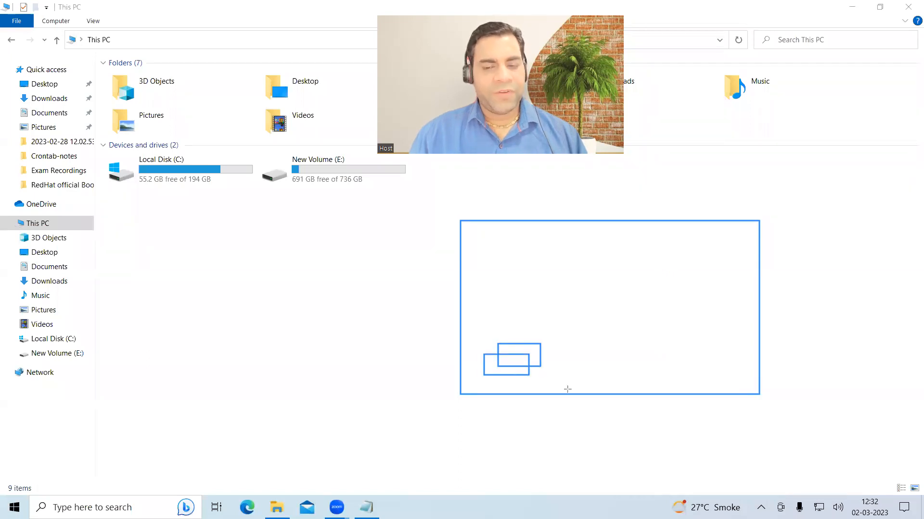
left_click_drag(489, 182, 581, 271)
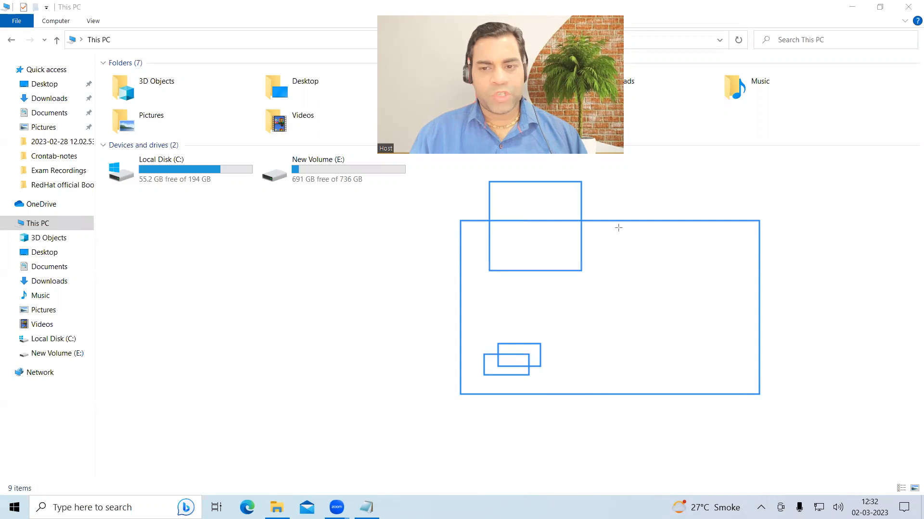
left_click_drag(640, 174, 729, 270)
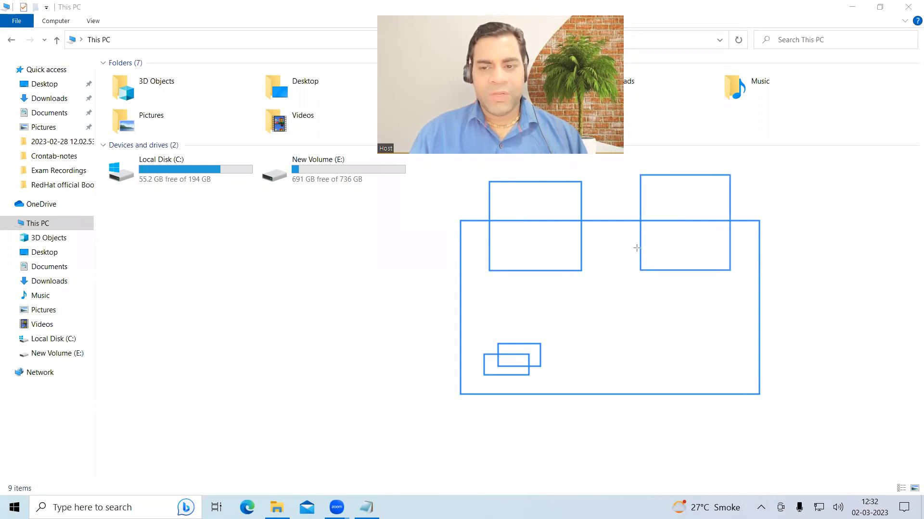
left_click_drag(571, 286, 667, 298)
left_click_drag(588, 291, 639, 294)
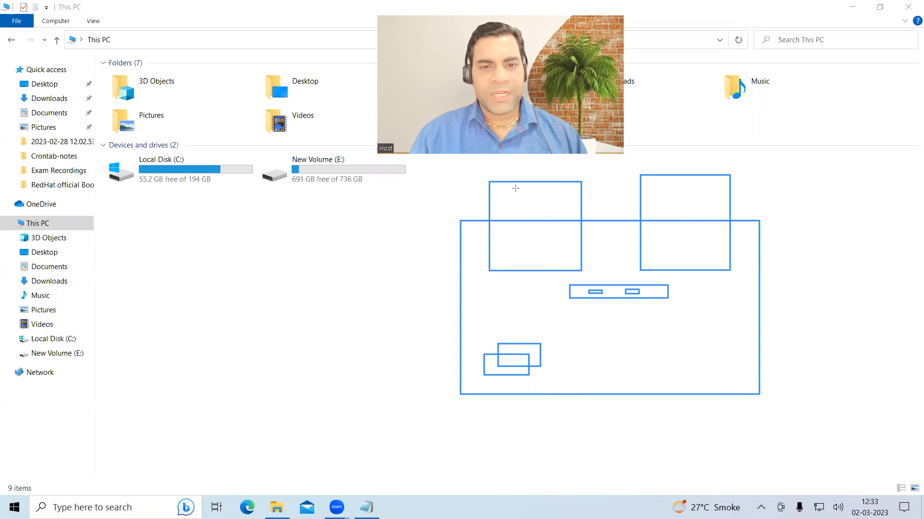
- Connect the boxes to the bar, label them (one as IP), and link them with an arrow
left_click_drag(582, 252, 599, 287)
mouse_move(638, 256)
left_mouse_down()
mouse_move(626, 258)
mouse_move(630, 288)
left_mouse_up()
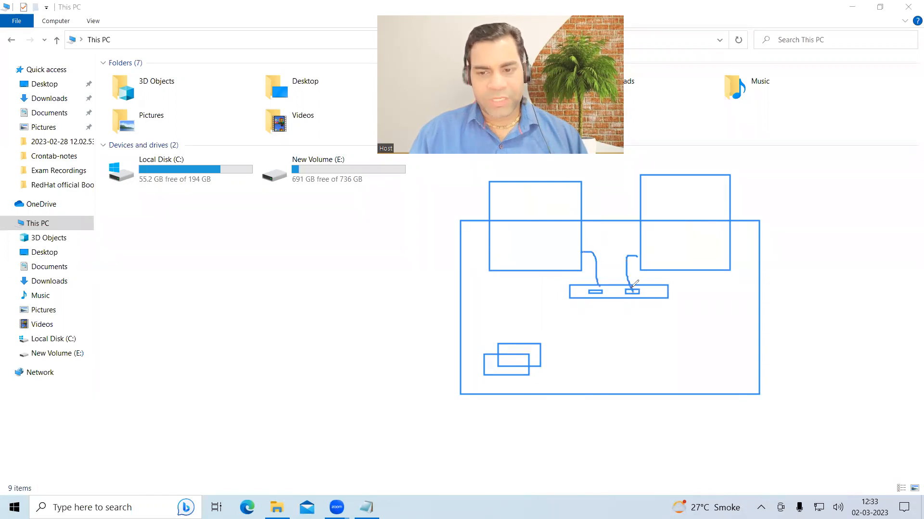
mouse_move(528, 241)
left_mouse_down()
mouse_move(535, 259)
mouse_move(541, 245)
mouse_move(558, 243)
mouse_move(551, 249)
left_mouse_up()
left_click_drag(657, 248, 659, 261)
mouse_move(652, 250)
left_mouse_down()
mouse_move(669, 247)
mouse_move(668, 260)
left_mouse_up()
left_click_drag(671, 248, 673, 255)
mouse_move(585, 198)
left_mouse_down()
mouse_move(634, 195)
mouse_move(636, 208)
mouse_move(637, 197)
left_mouse_up()
mouse_move(642, 223)
left_mouse_down()
mouse_move(641, 231)
mouse_move(587, 225)
mouse_move(598, 229)
left_mouse_up()
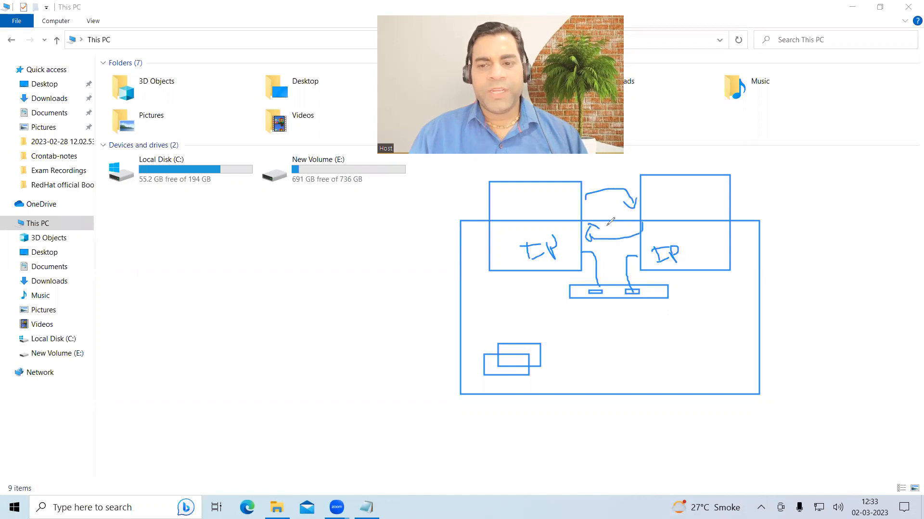
mouse_move(518, 193)
left_mouse_down()
mouse_move(549, 206)
mouse_move(566, 174)
left_mouse_up()
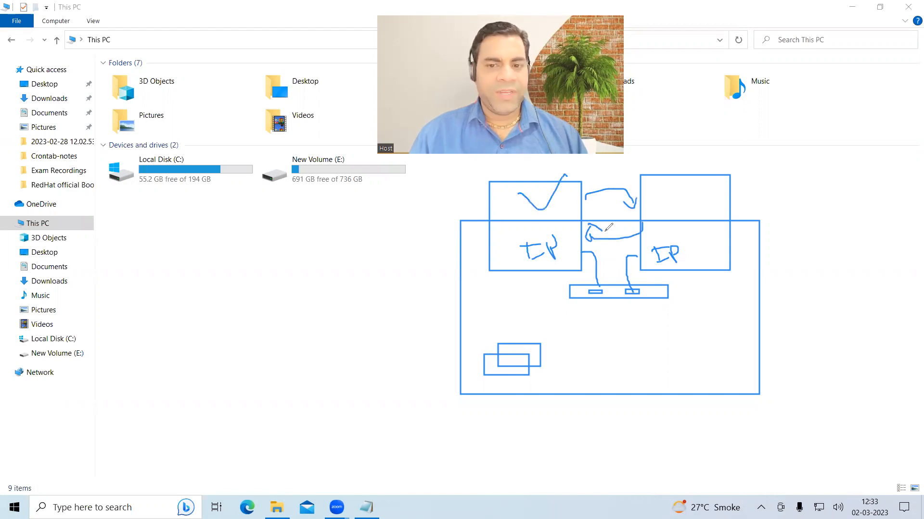
mouse_move(692, 190)
left_mouse_down()
mouse_move(724, 166)
mouse_move(620, 167)
mouse_move(604, 217)
mouse_move(662, 257)
mouse_move(543, 240)
mouse_move(626, 183)
mouse_move(584, 204)
left_mouse_up()
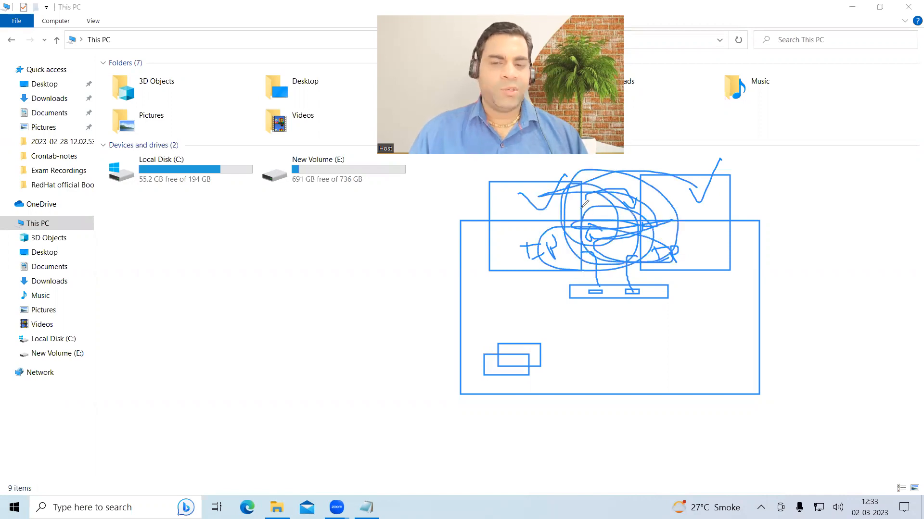
- Mark the free space on Local Disk (C:) and New Volume (E:), clear annotations, close the window
left_click_drag(328, 156, 300, 195)
left_click_drag(199, 195, 213, 178)
left_click_drag(322, 180, 350, 168)
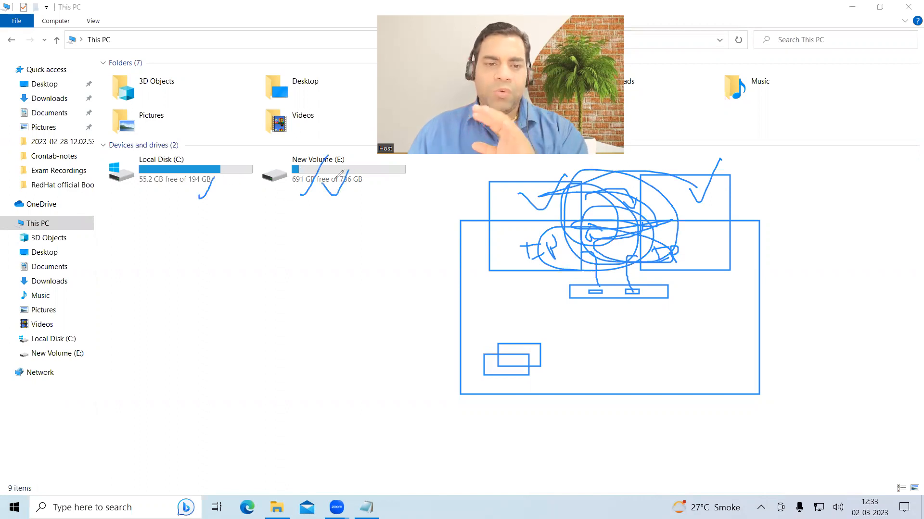
left_click(463, 167)
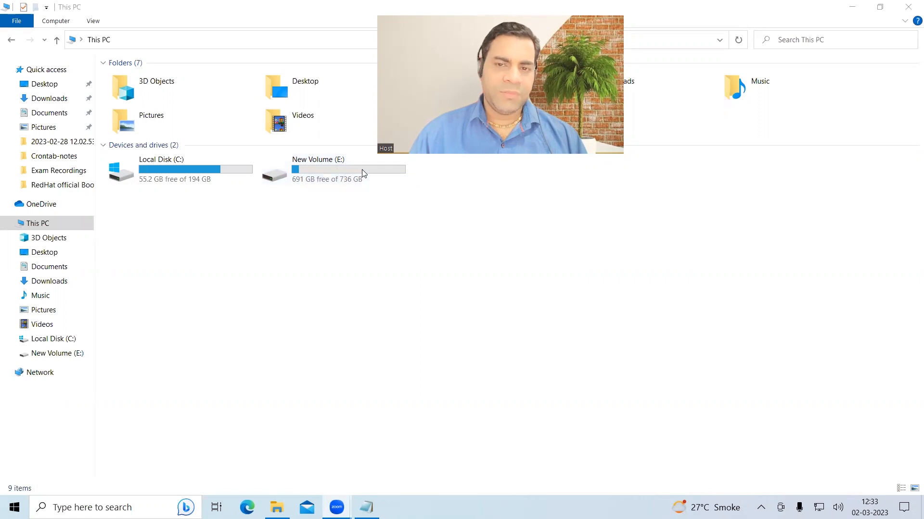
left_click(908, 7)
- Refresh the desktop and bring the Notepad session notes back
right_click(356, 239)
left_click(402, 273)
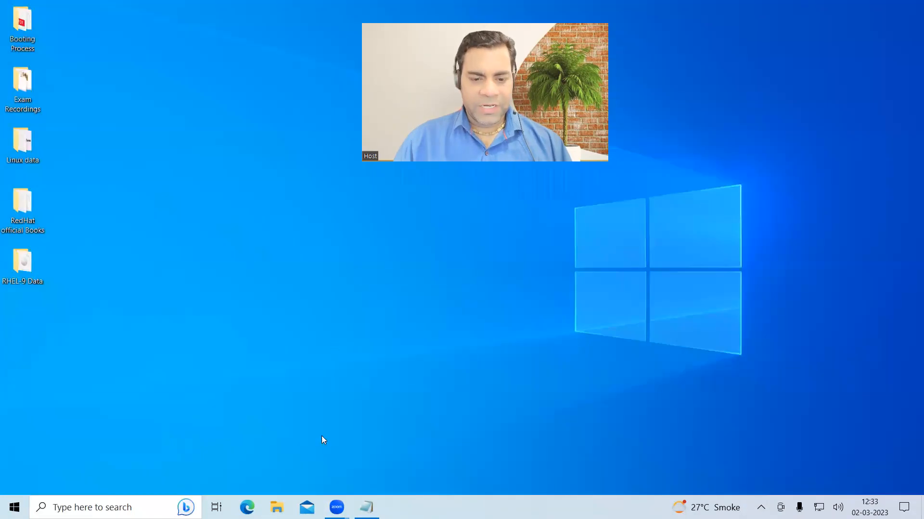
mouse_move(366, 507)
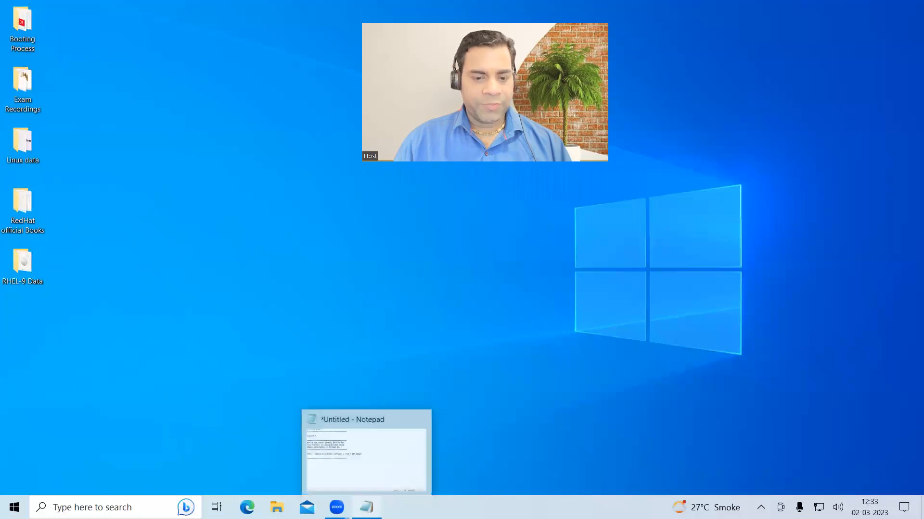
left_click(346, 458)
- Add the lines 'Step-1 VMware workstation installation' and 'Step-2', then minimize Notepad
key("Return")
key("Return")
type("S")
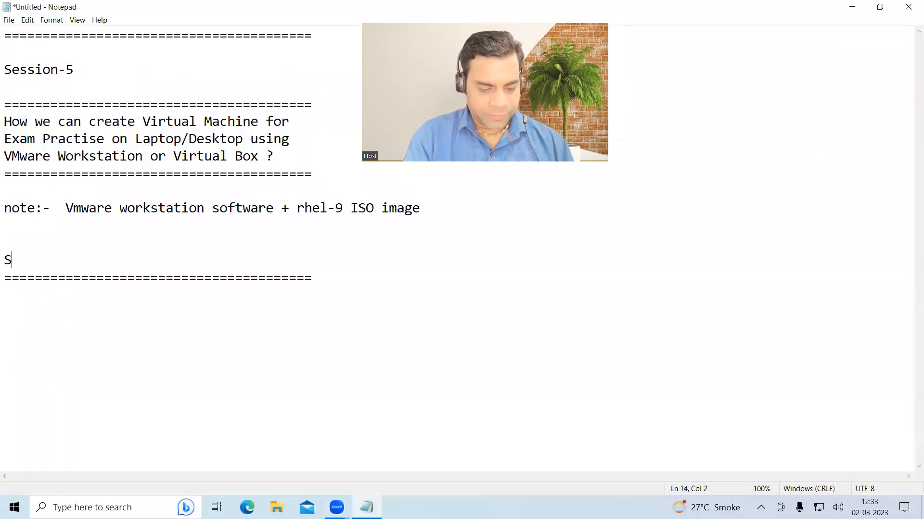
type("tep-1")
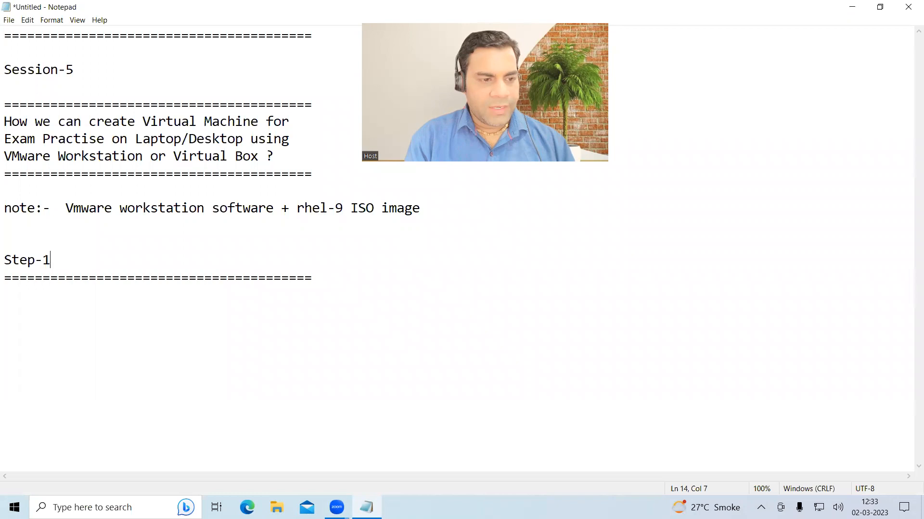
type("  VMware work")
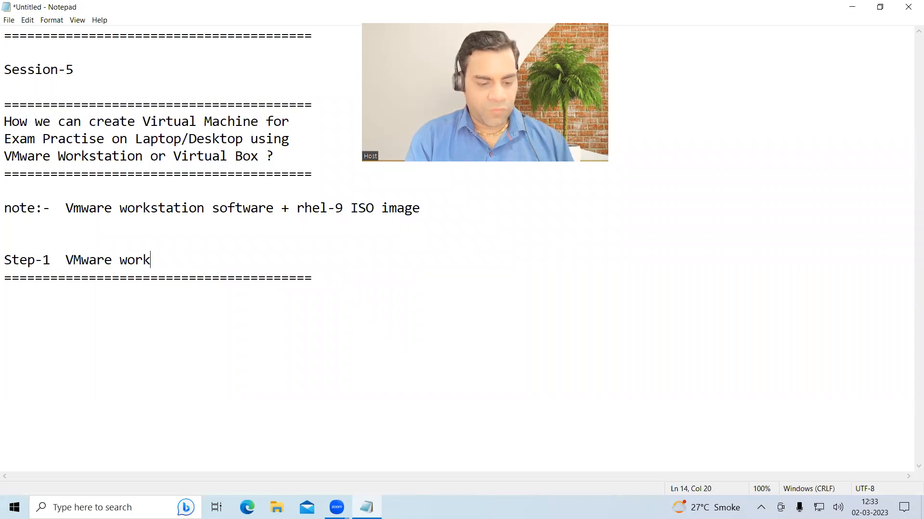
type("station install")
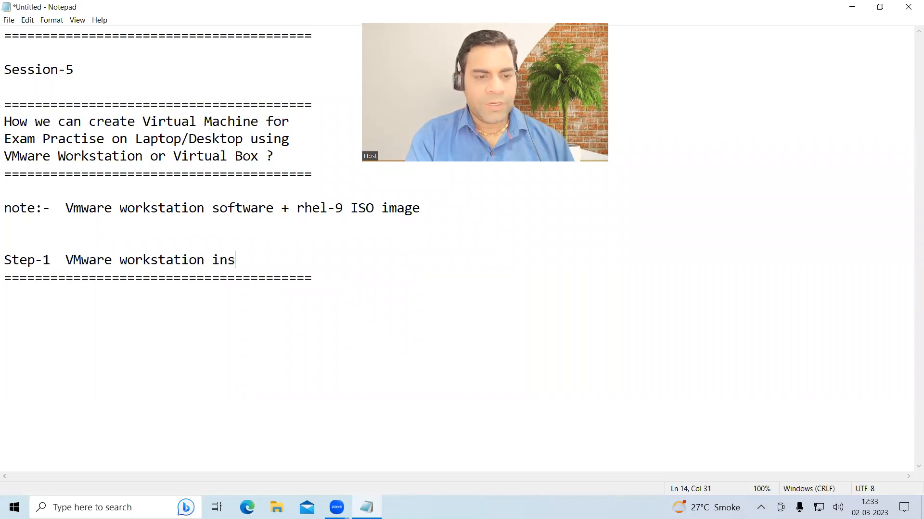
key("BackSpace")
type("ation")
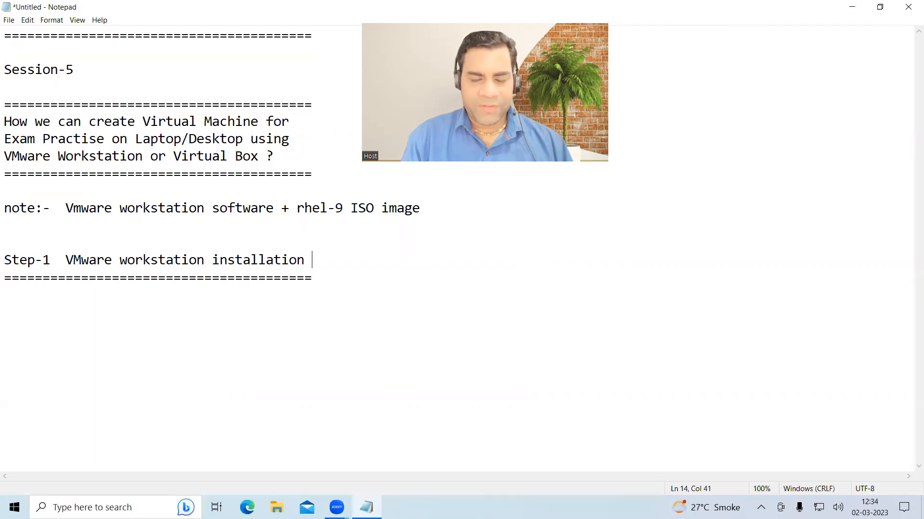
key("Return")
type("Step-2")
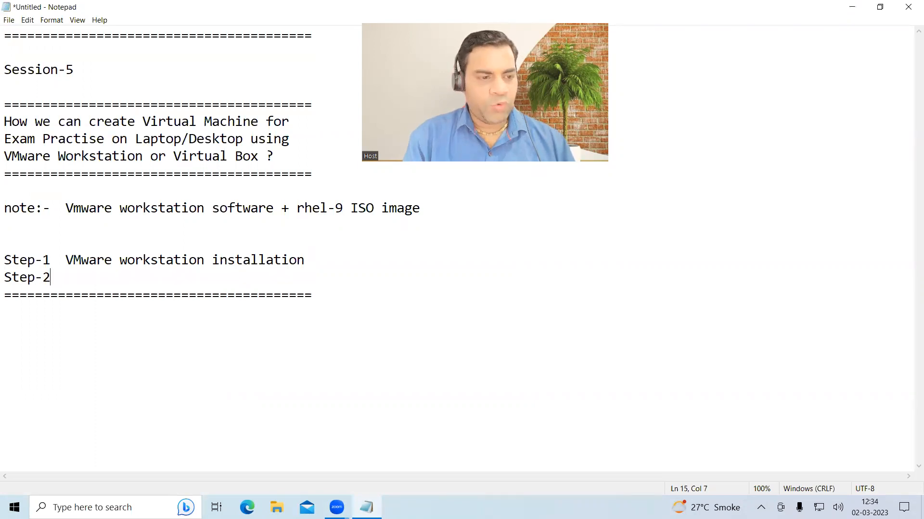
left_click(852, 7)
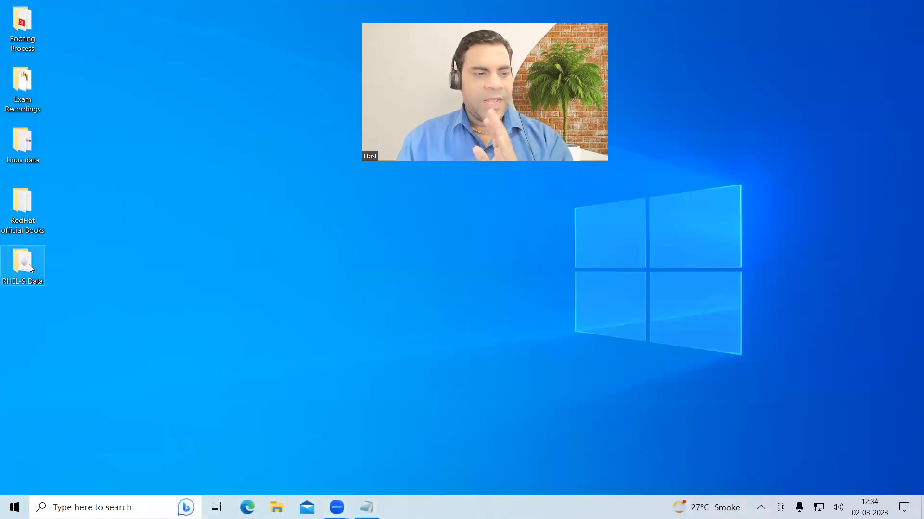
- Look at the VMware Workstation installer in RHEL-9 Data > VM 15.1, then close the folder
double_click(29, 267)
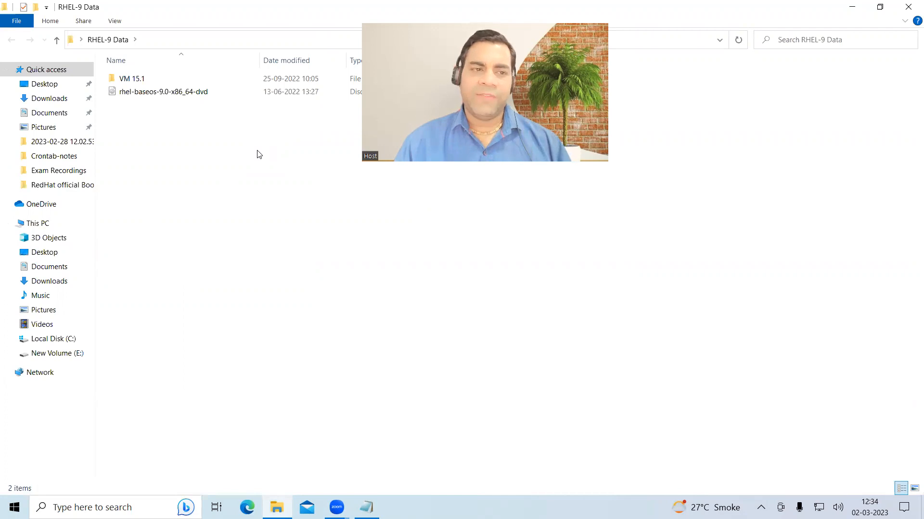
double_click(160, 80)
left_click(198, 91)
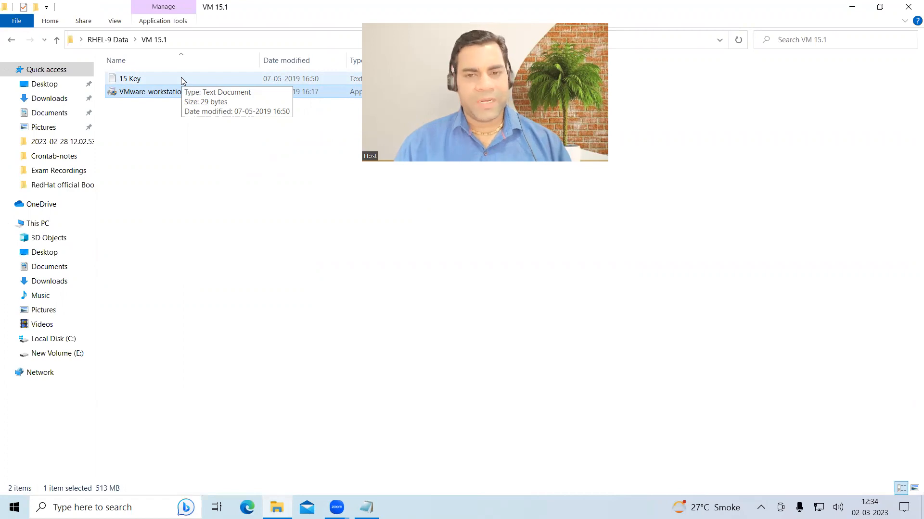
left_click(907, 8)
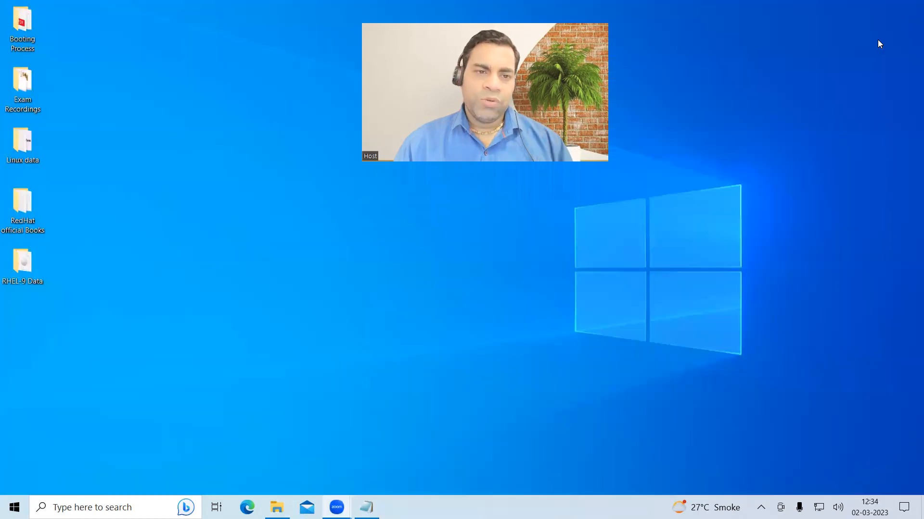
- Refresh the desktop and search Windows for 'vm'
right_click(249, 217)
left_click(298, 253)
left_click(92, 507)
type("vm")
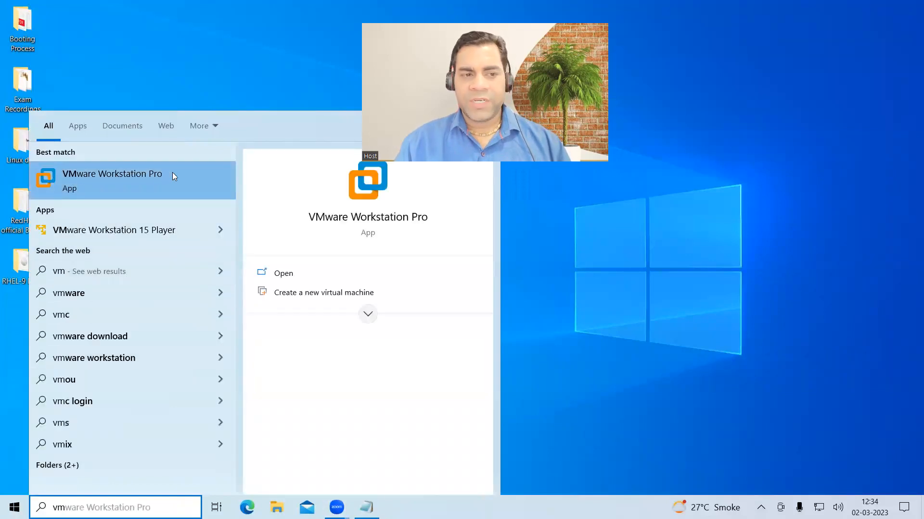
- Launch VMware Workstation Pro, close the RHEL-9-Machine-1 tab, and shrink the window to a smaller size
left_click(122, 178)
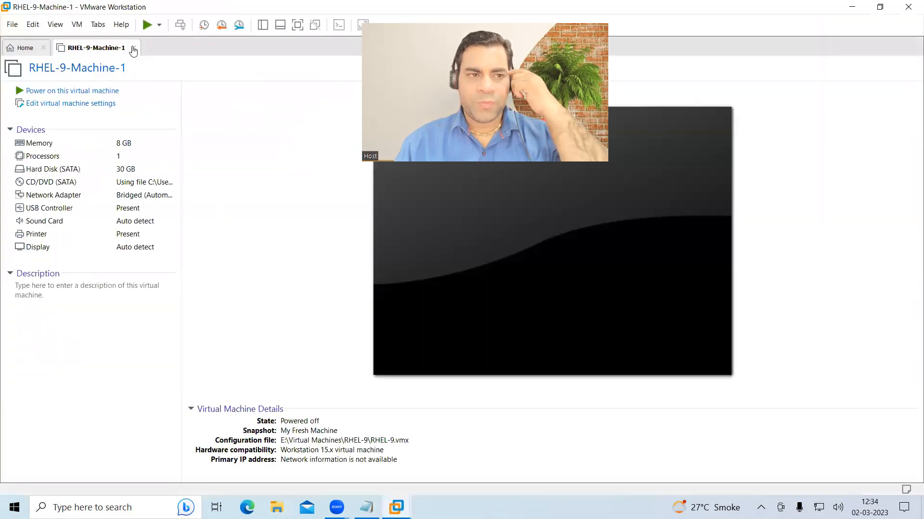
left_click(131, 48)
left_click_drag(149, 4, 270, 242)
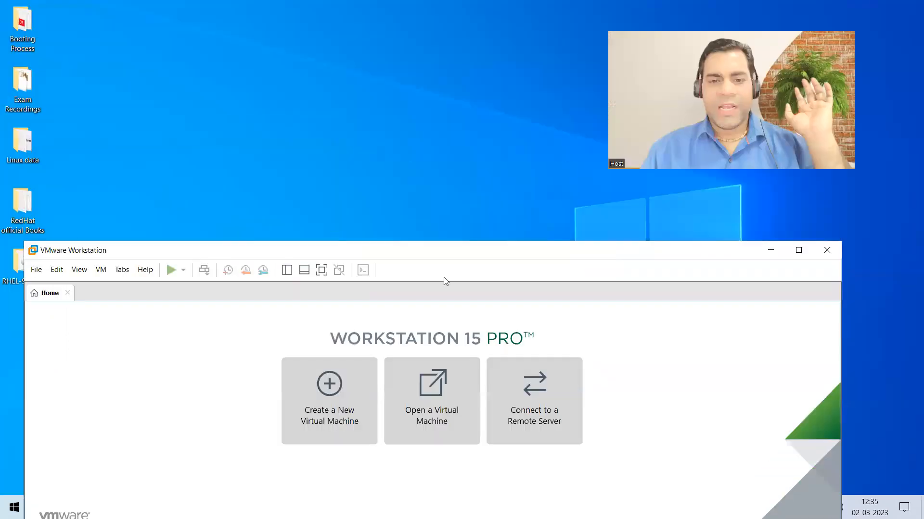
left_click_drag(422, 241, 428, 104)
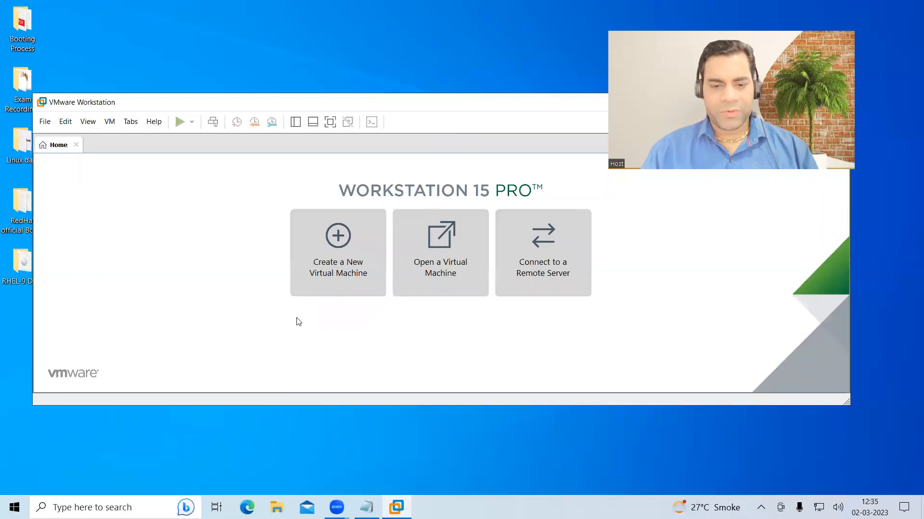
left_click(366, 507)
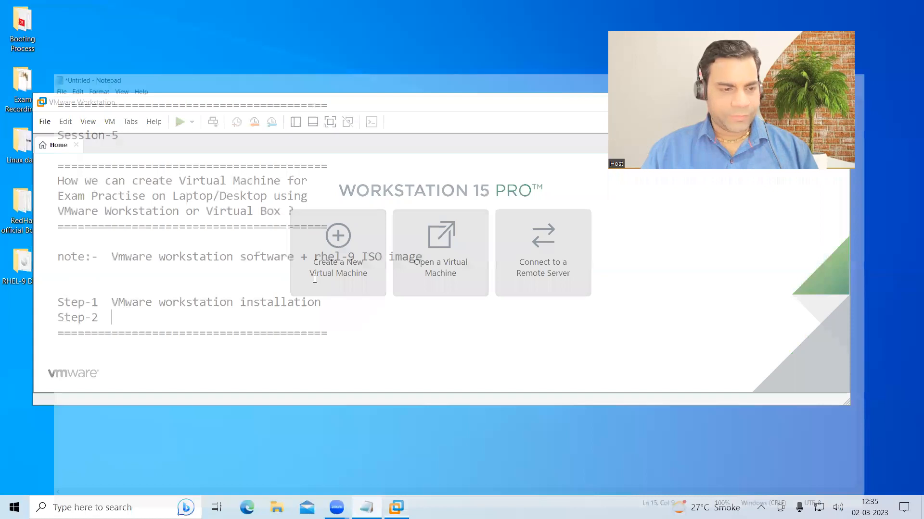
- Complete Step-2 as 'Click on VMware Softwre and create virtual machine' and minimize Notepad
type("Create")
key("BackSpace")
key("BackSpace")
key("BackSpace")
key("BackSpace")
key("BackSpace")
key("BackSpace")
type("Click on")
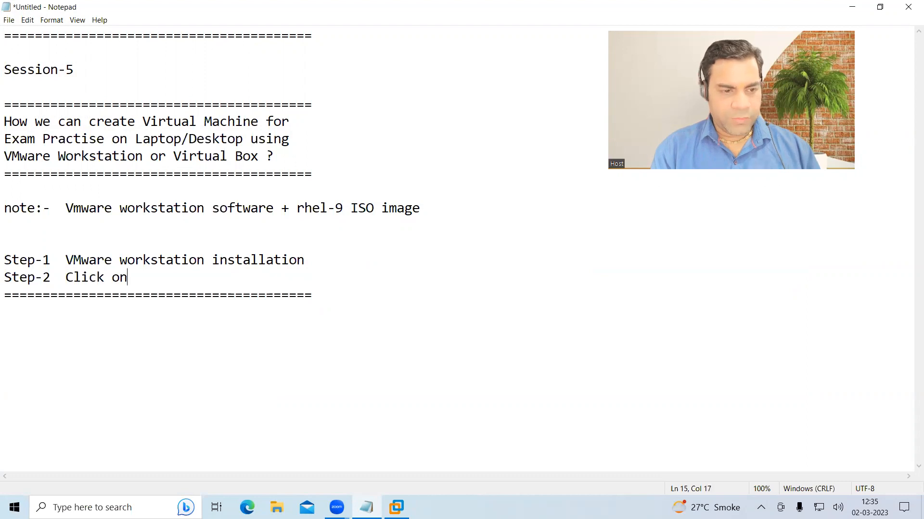
type(" VMware Softwre an")
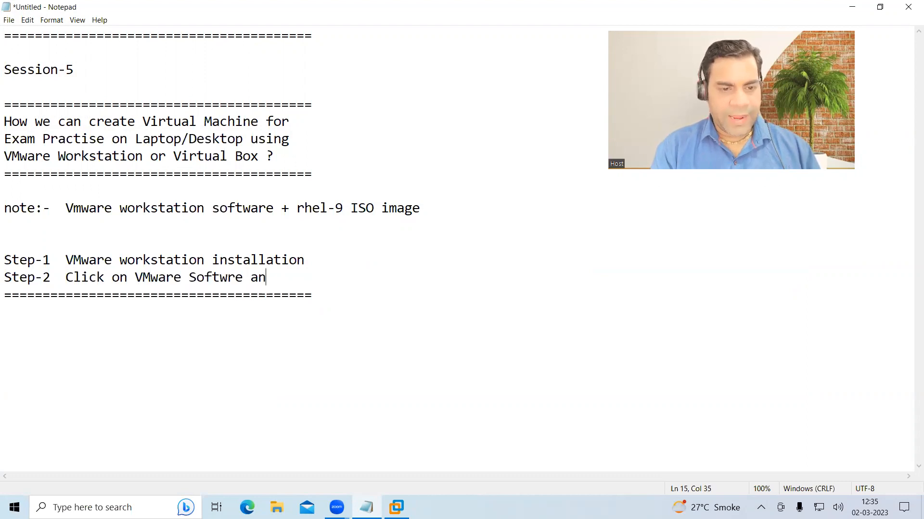
type("d create virtual machine")
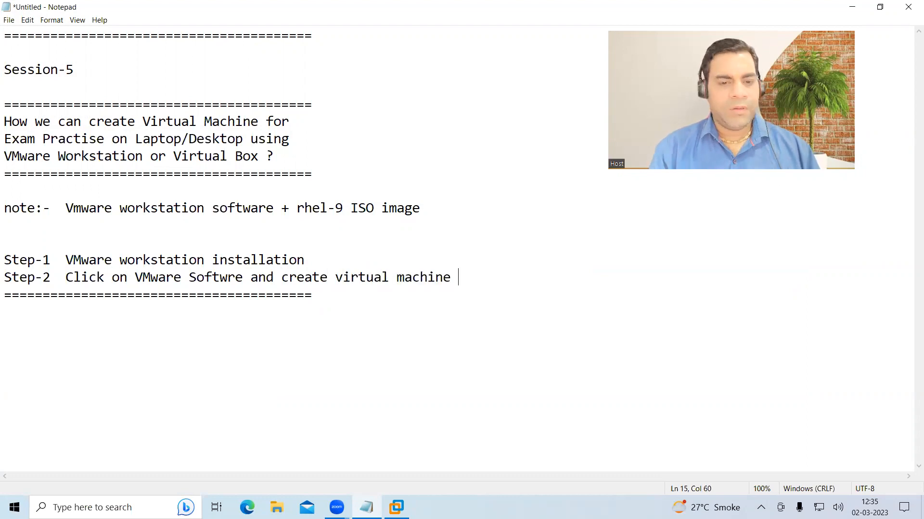
left_click_drag(336, 278, 451, 278)
left_click(466, 279)
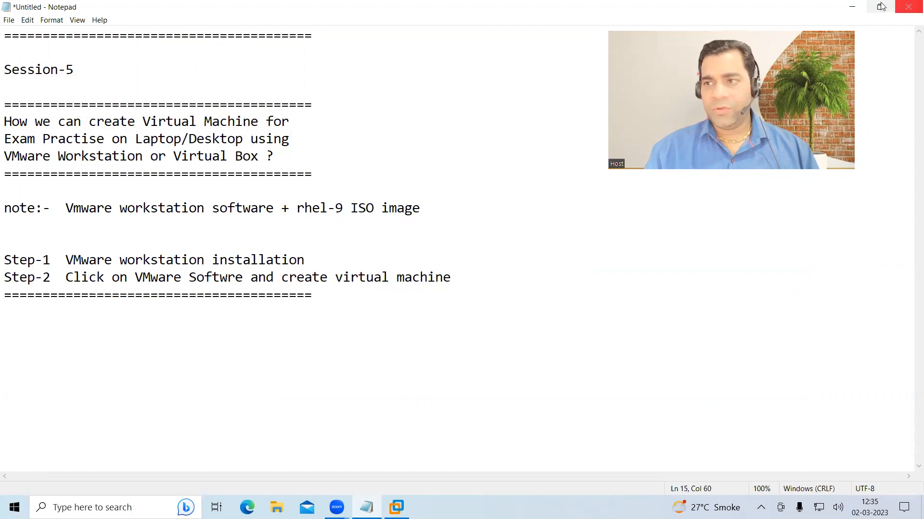
left_click(852, 7)
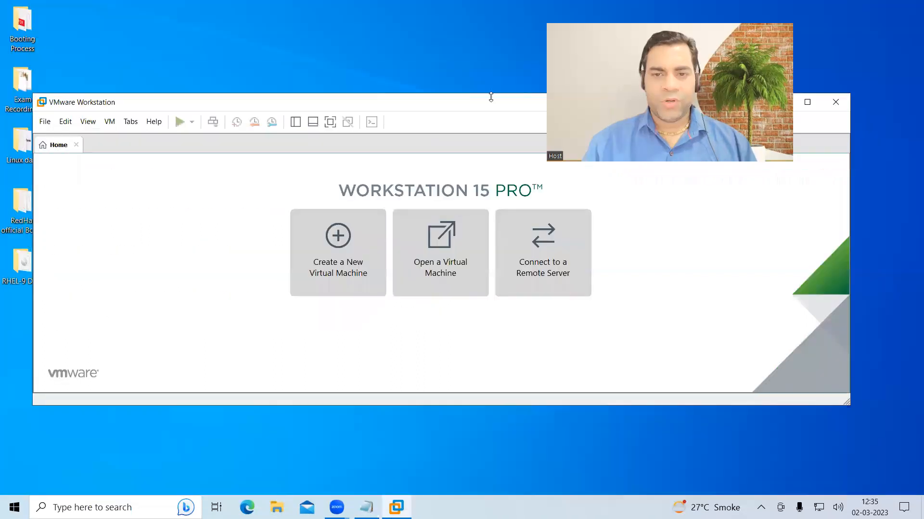
- Start a Custom new VM, install the OS later, with Red Hat Enterprise Linux 8 64-bit as guest
double_click(490, 97)
left_click(339, 168)
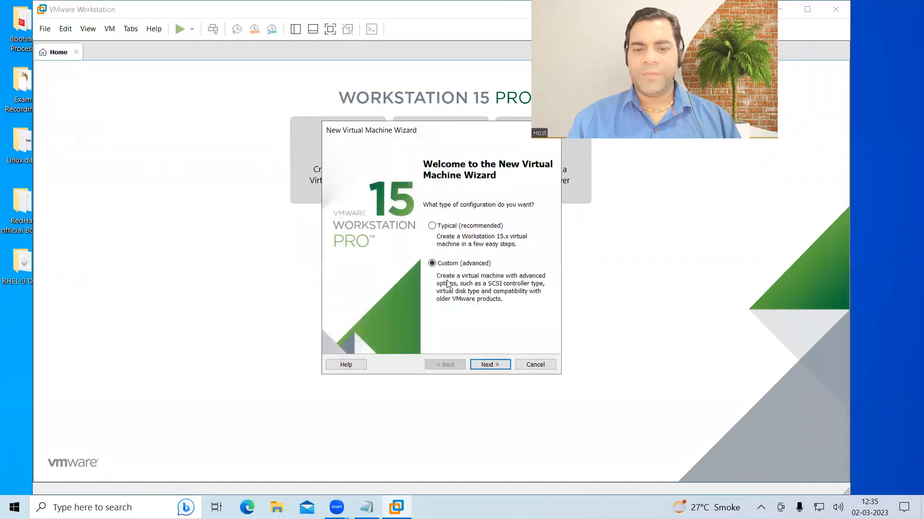
left_click(485, 370)
left_click(489, 367)
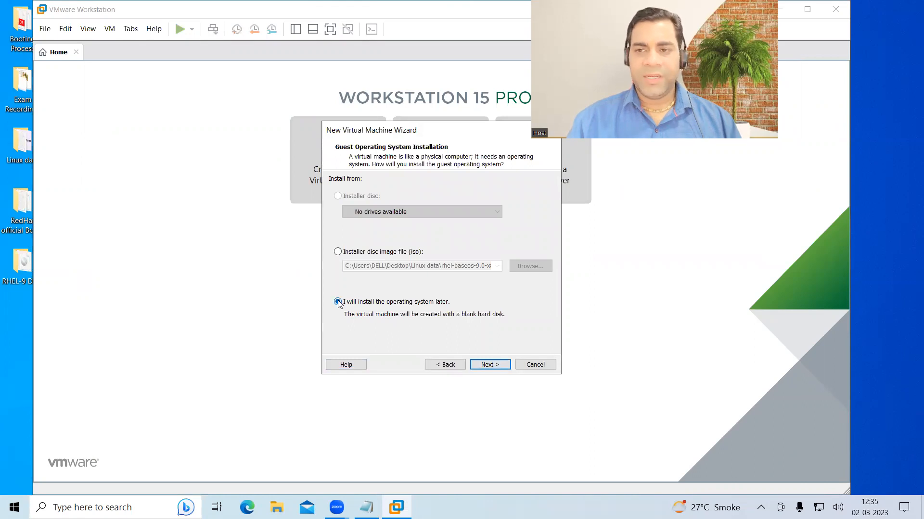
left_click(491, 364)
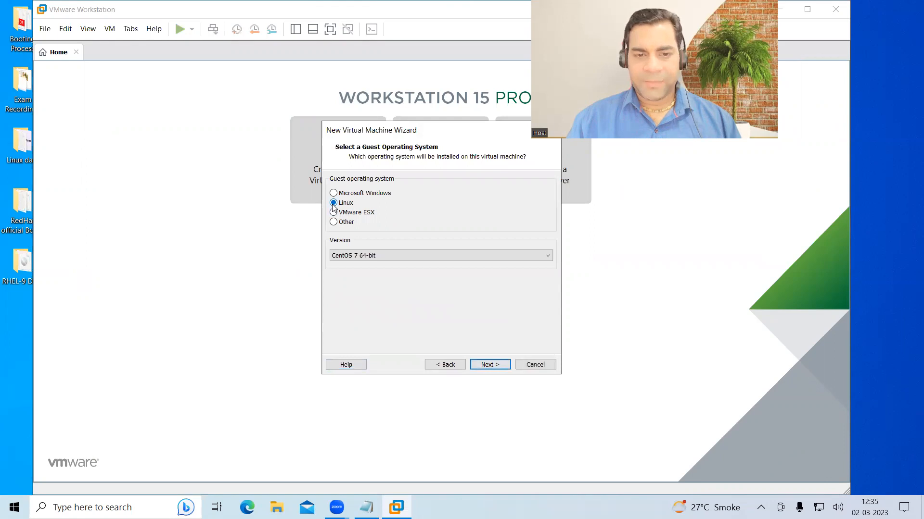
left_click(425, 259)
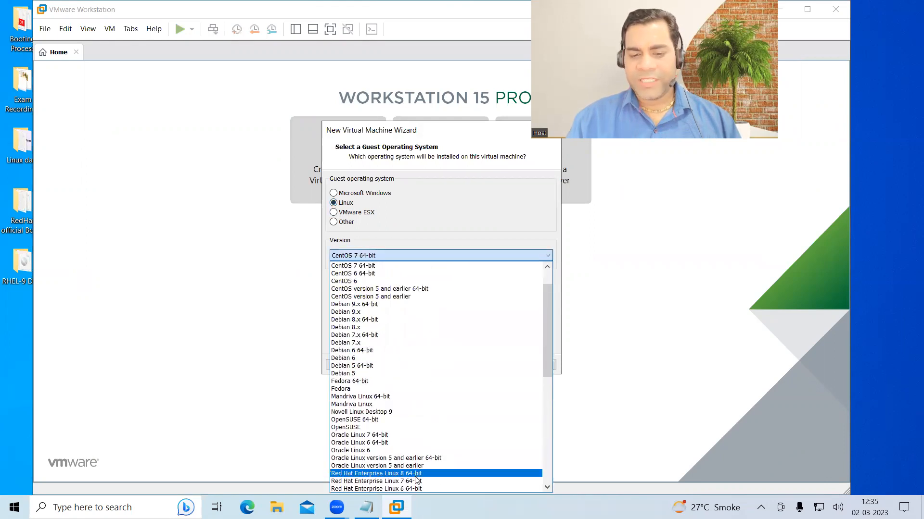
left_click(403, 261)
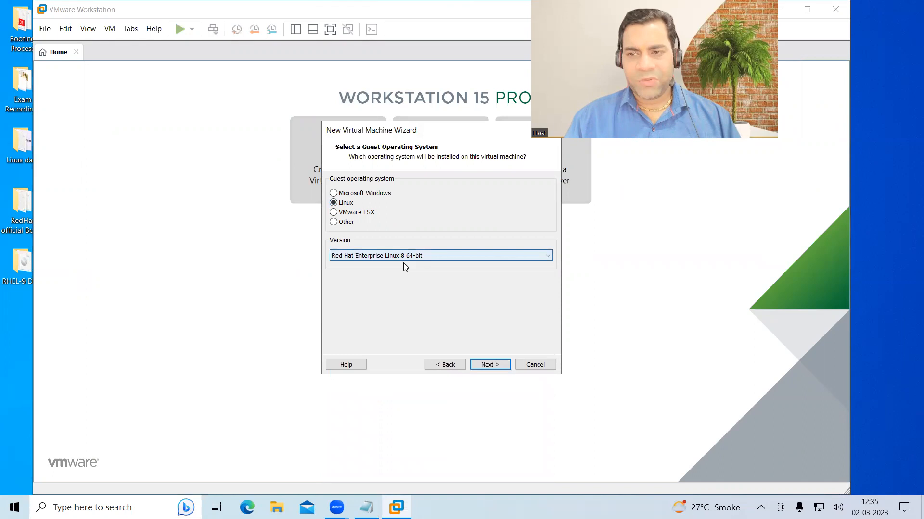
left_click(488, 364)
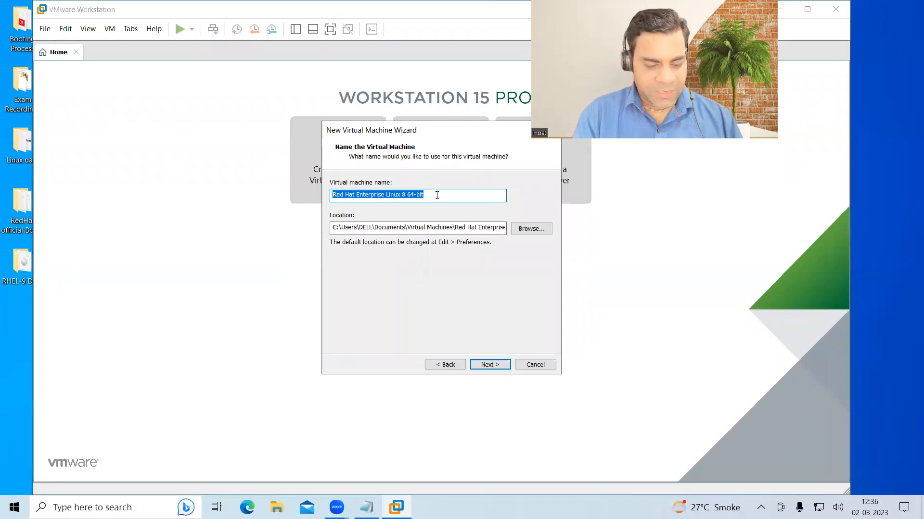
- Name the VM RHEL-9-VM-1-servera and set its location to E:\Virtual Machines\RHEL-9-VM-1-servera
type("RHEL-9-VM-1-servera")
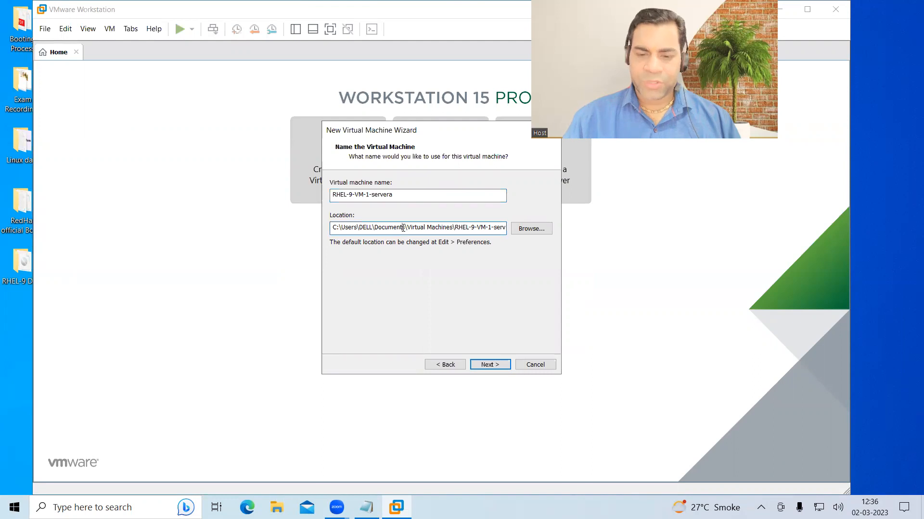
left_click(403, 228)
key("BackSpace")
key("BackSpace")
key("BackSpace")
key("BackSpace")
key("BackSpace")
key("BackSpace")
key("BackSpace")
key("BackSpace")
key("BackSpace")
key("BackSpace")
key("BackSpace")
key("BackSpace")
key("BackSpace")
key("BackSpace")
key("BackSpace")
key("BackSpace")
key("BackSpace")
key("BackSpace")
key("BackSpace")
key("BackSpace")
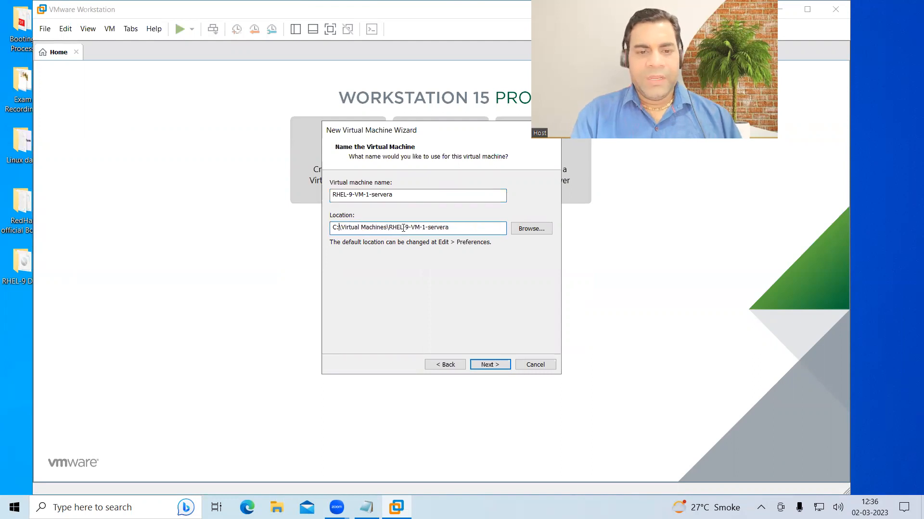
type("E:")
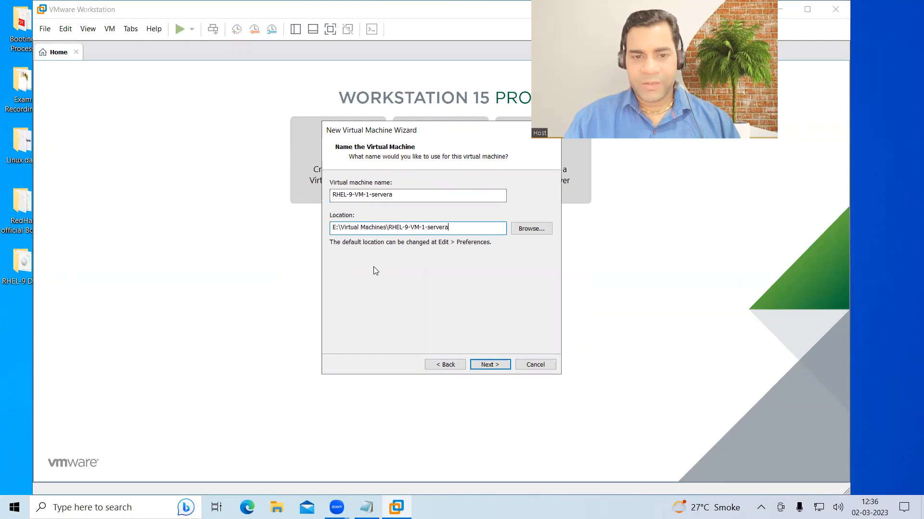
- Check the free space on New Volume (E:) in File Explorer, then close it
left_click(276, 508)
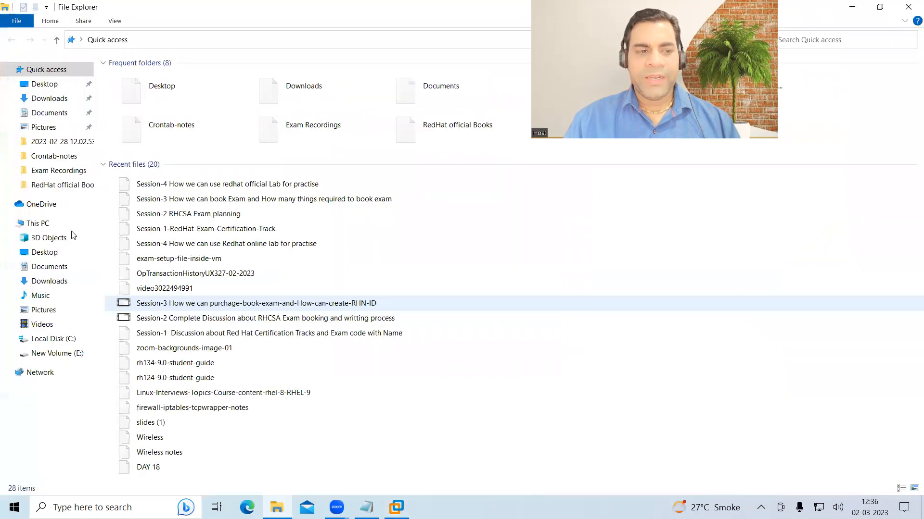
left_click(55, 223)
left_click(328, 168)
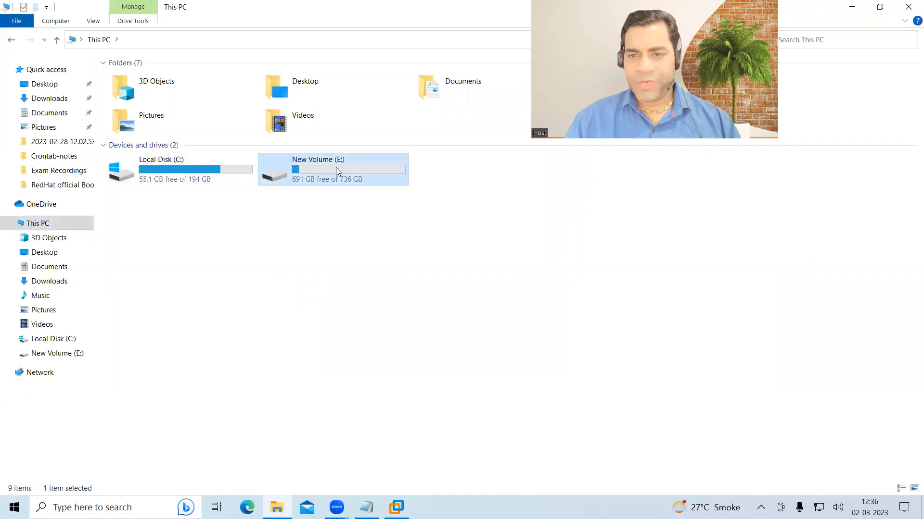
left_click(905, 9)
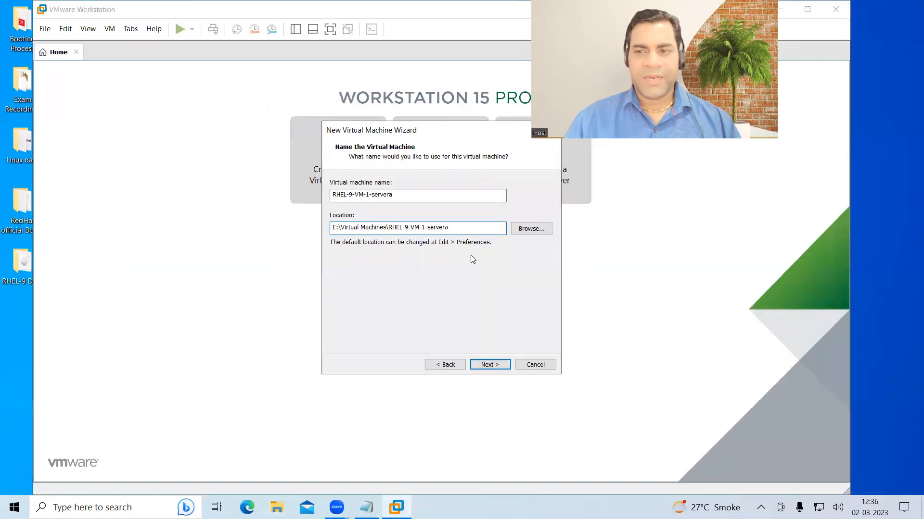
- Accept the name, default processors, 2048 MB memory and bridged networking
left_click(489, 366)
left_click(489, 366)
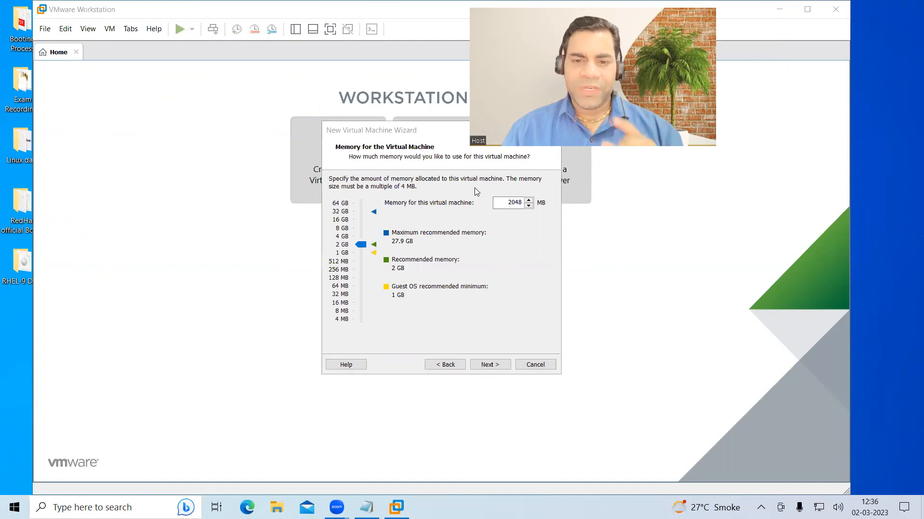
left_click(364, 245)
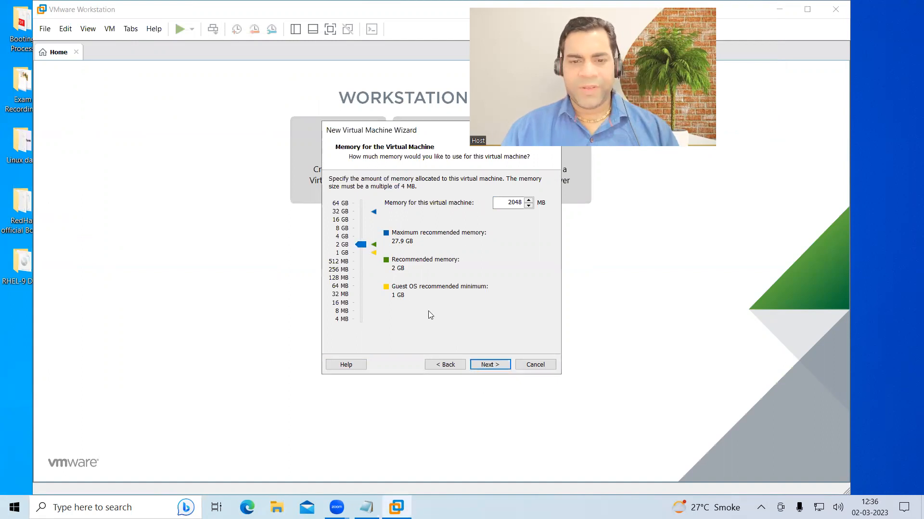
left_click(488, 365)
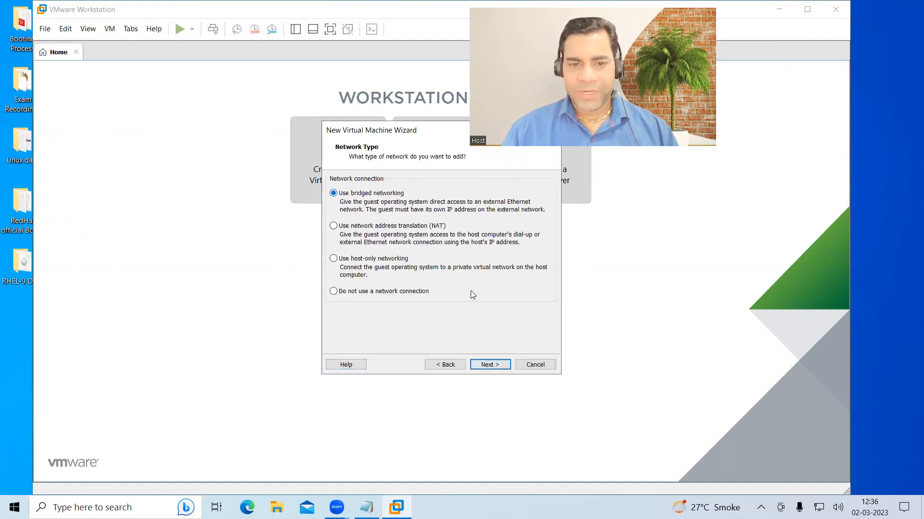
left_click(490, 366)
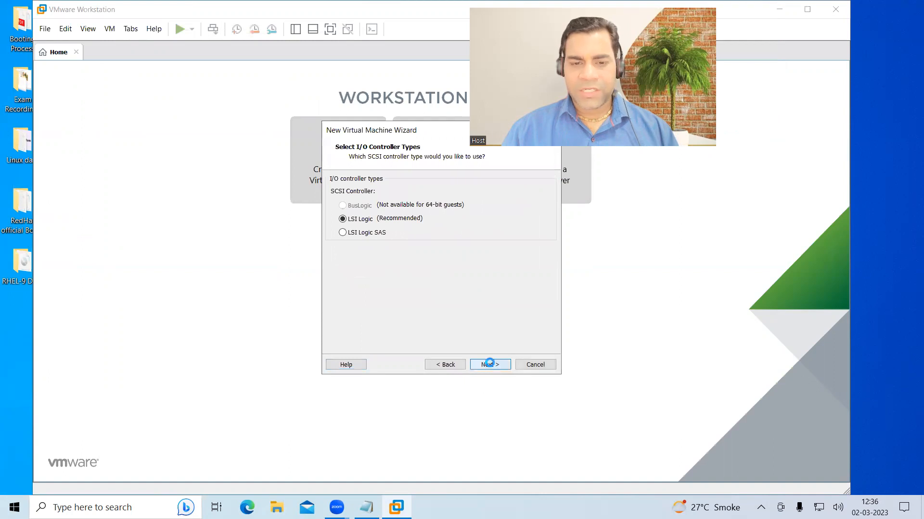
- Use LSI Logic with a new 30 GB SATA disk at the default file name, and finish
left_click(489, 364)
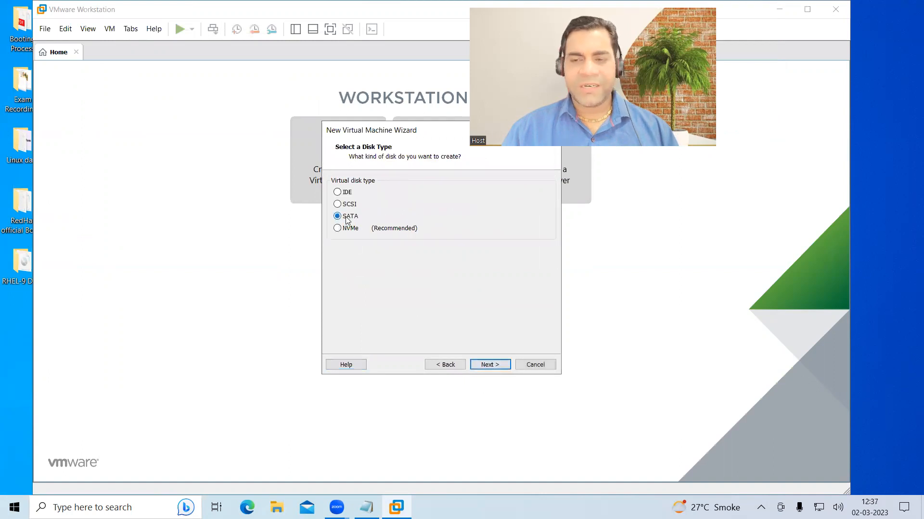
left_click(493, 365)
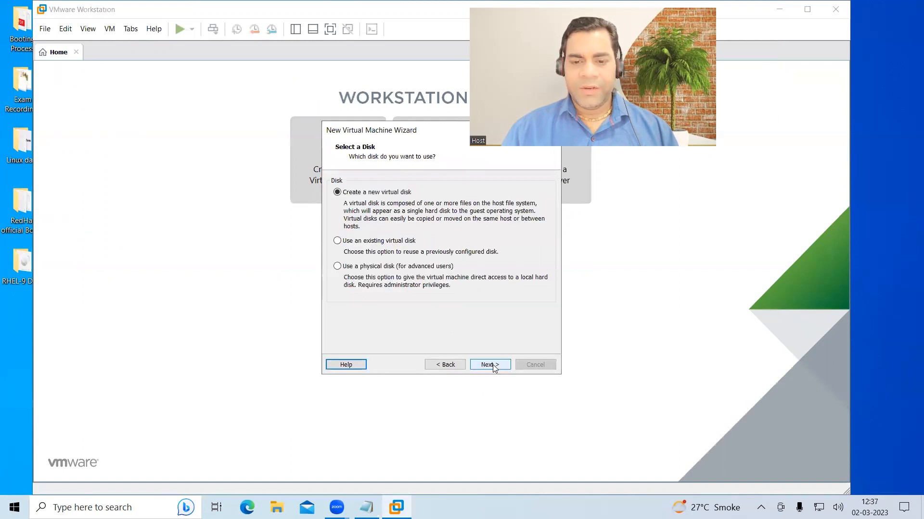
left_click(493, 365)
type("30")
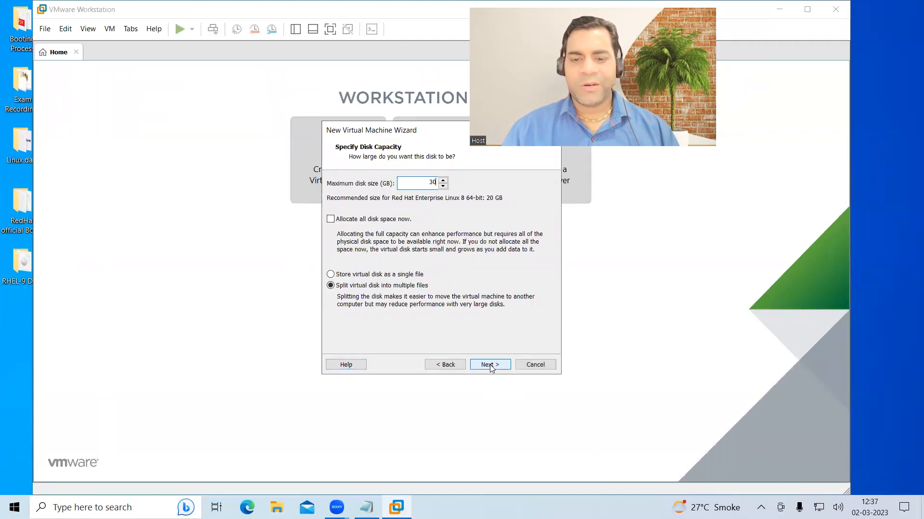
left_click(490, 366)
left_click(489, 364)
left_click(489, 364)
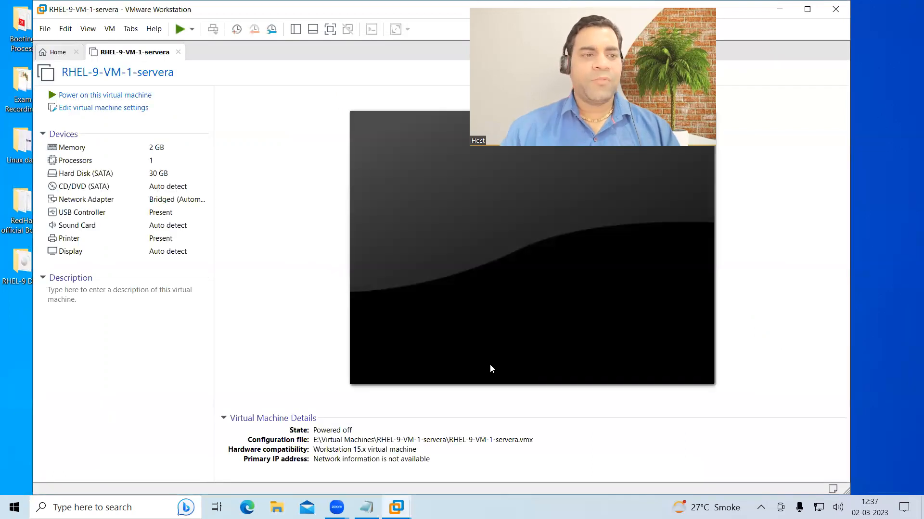
- Open the CD/DVD (SATA) settings and switch the drive to Use ISO image file
left_click(124, 189)
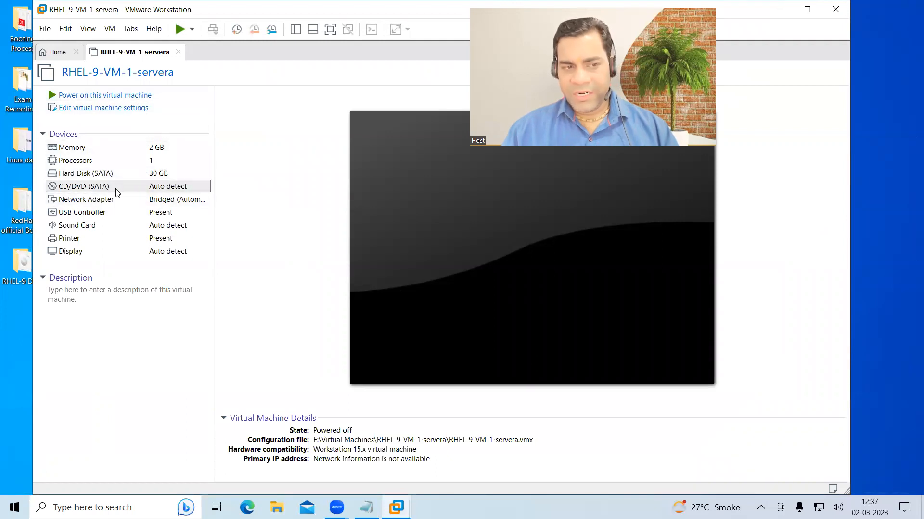
double_click(116, 189)
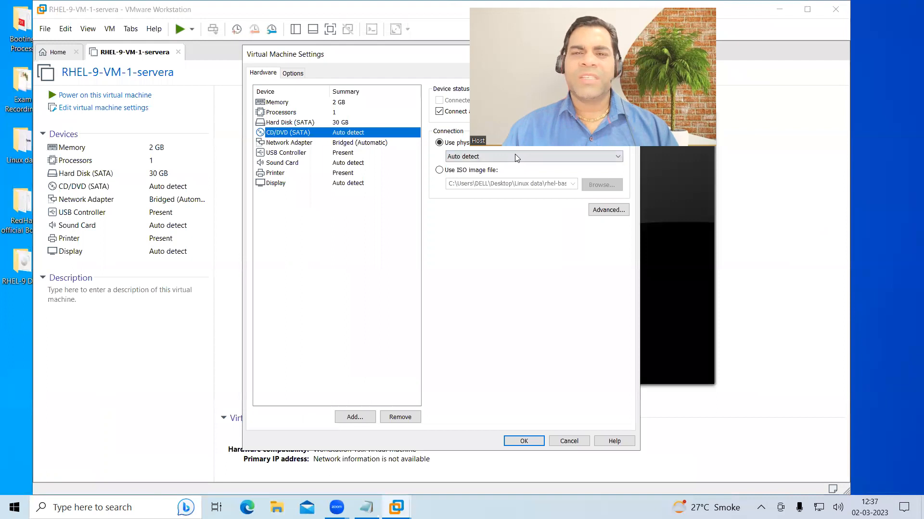
left_click(434, 59)
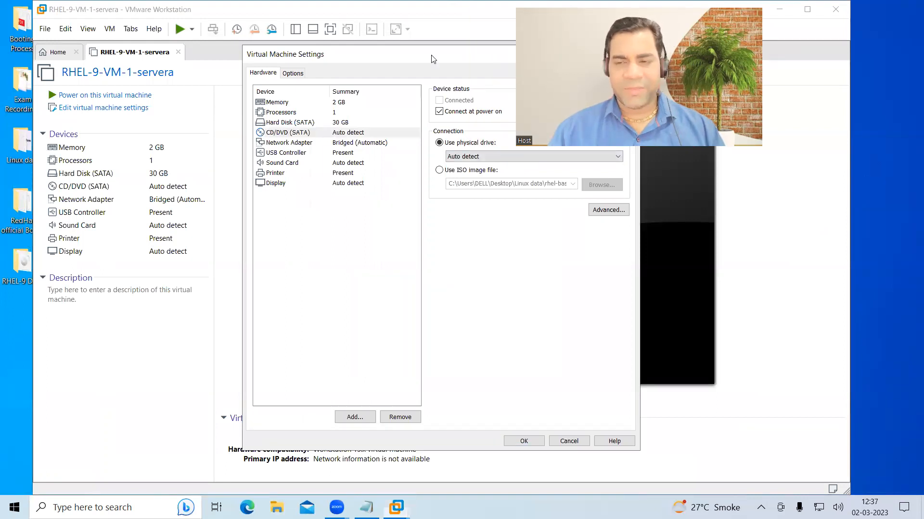
left_click_drag(432, 58, 345, 33)
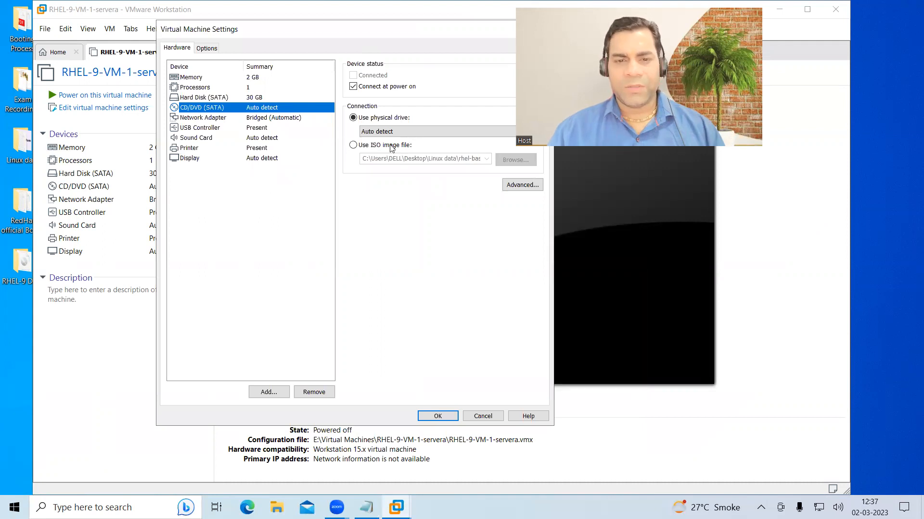
left_click(391, 146)
- Select the RHEL 9 ISO from Desktop > RHEL-9 Data and confirm the settings
left_click(514, 159)
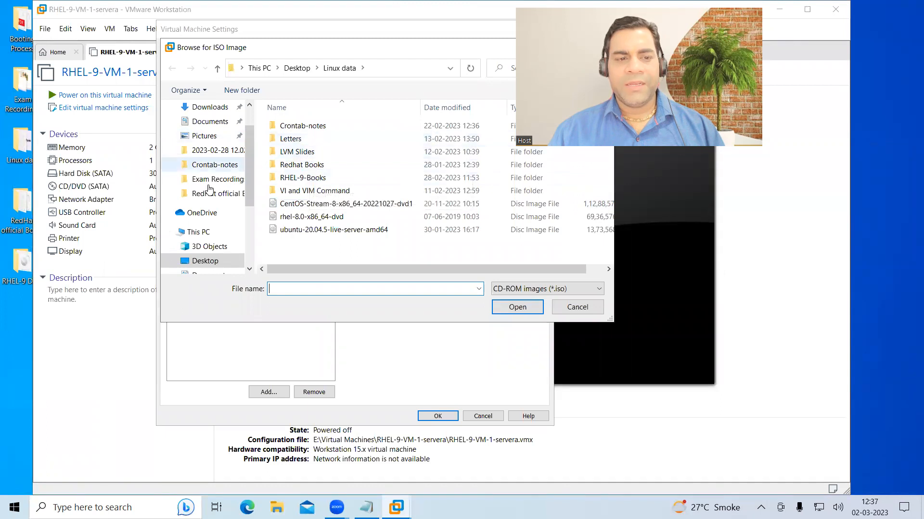
left_click(205, 261)
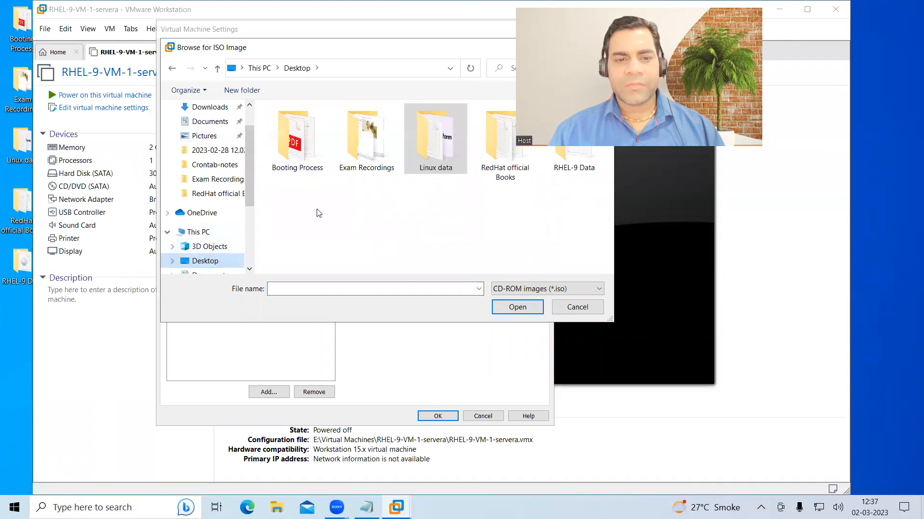
double_click(424, 153)
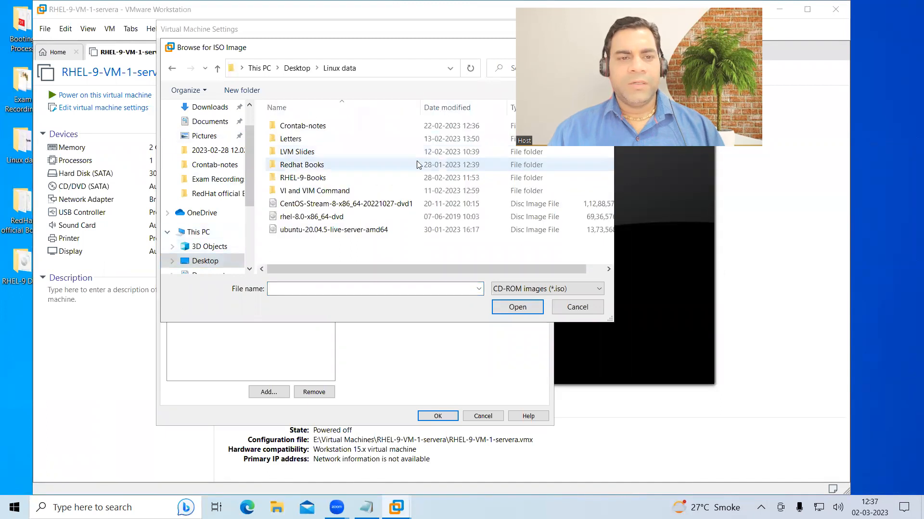
left_click(206, 260)
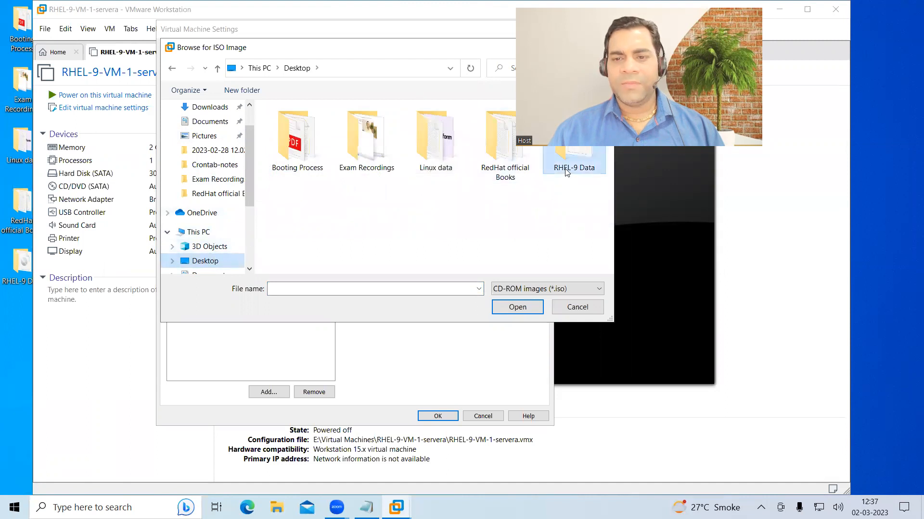
double_click(573, 159)
double_click(324, 144)
left_click(436, 416)
- Power on the new VM, dismiss the printing warning and hint bar, and enlarge its window
left_click(134, 99)
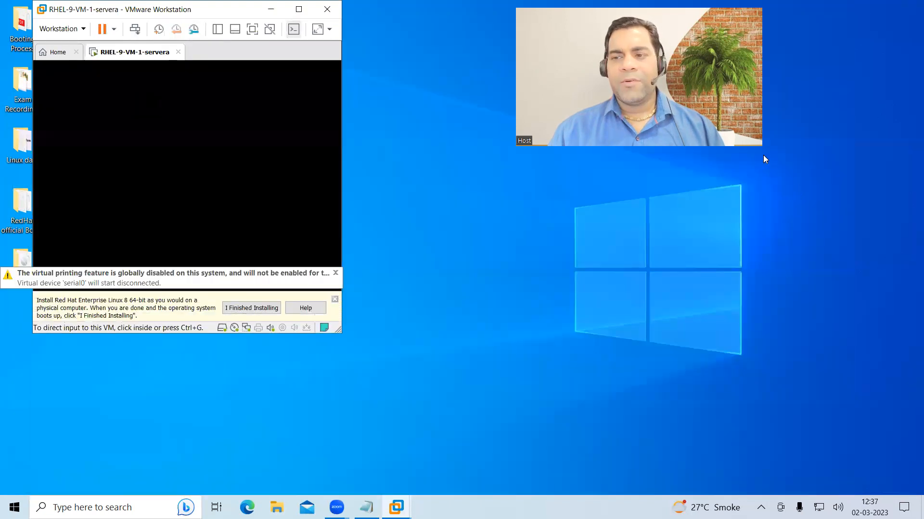
left_click(335, 274)
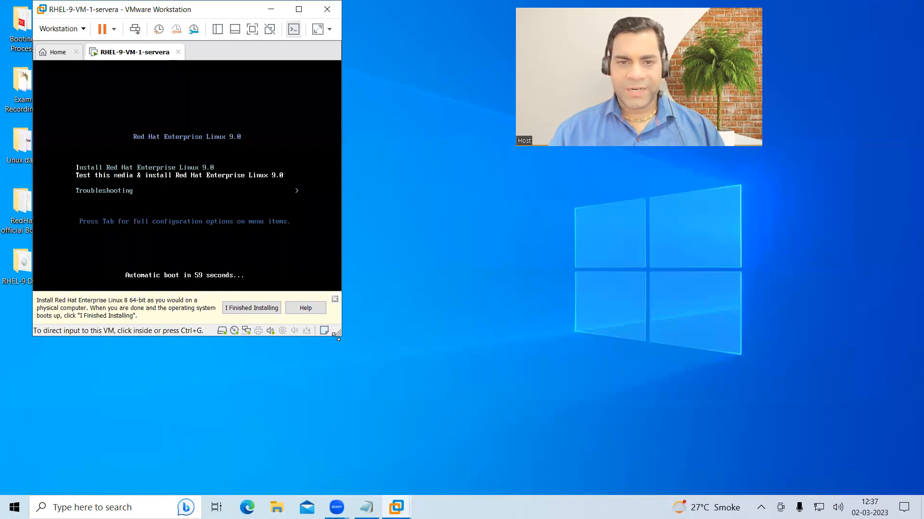
left_click_drag(336, 337, 693, 431)
left_click_drag(422, 97, 479, 40)
left_click(682, 344)
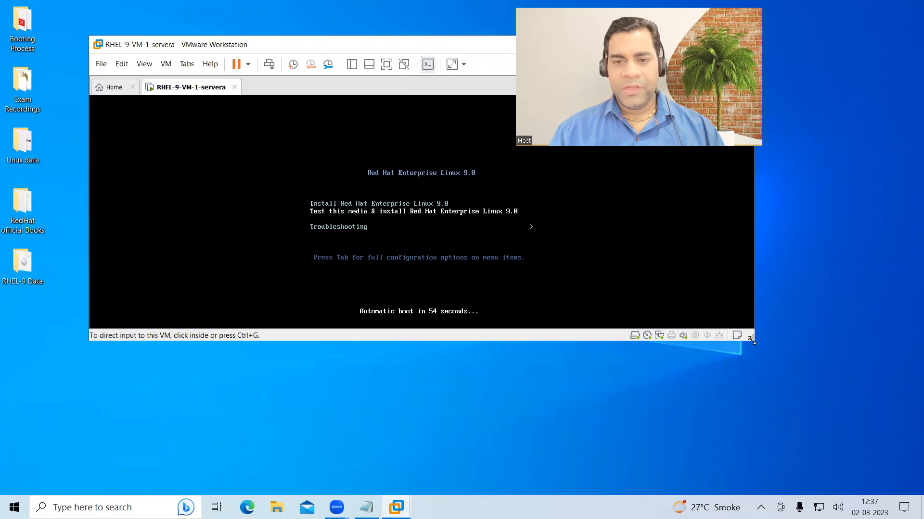
left_click_drag(751, 340, 840, 420)
- Capture and release VM input with Ctrl+Alt, then return to the Notepad notes
left_click(529, 308)
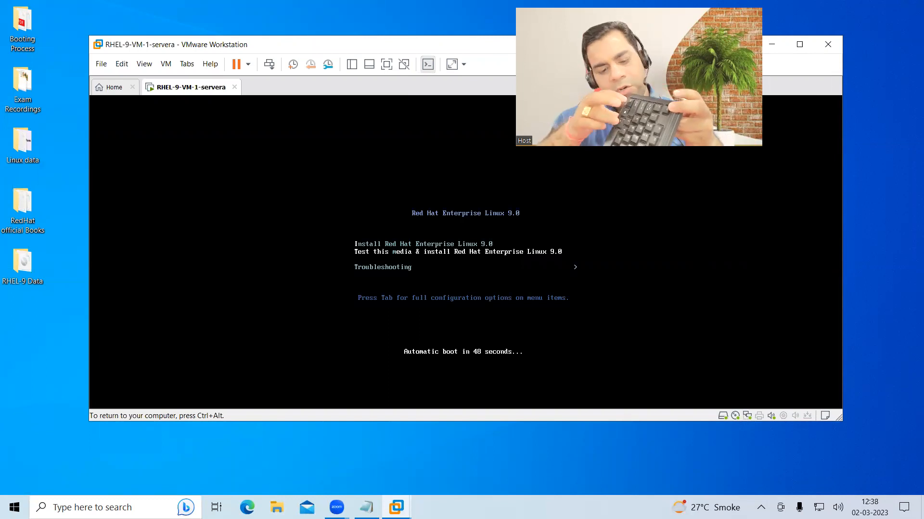
key("ctrl+alt")
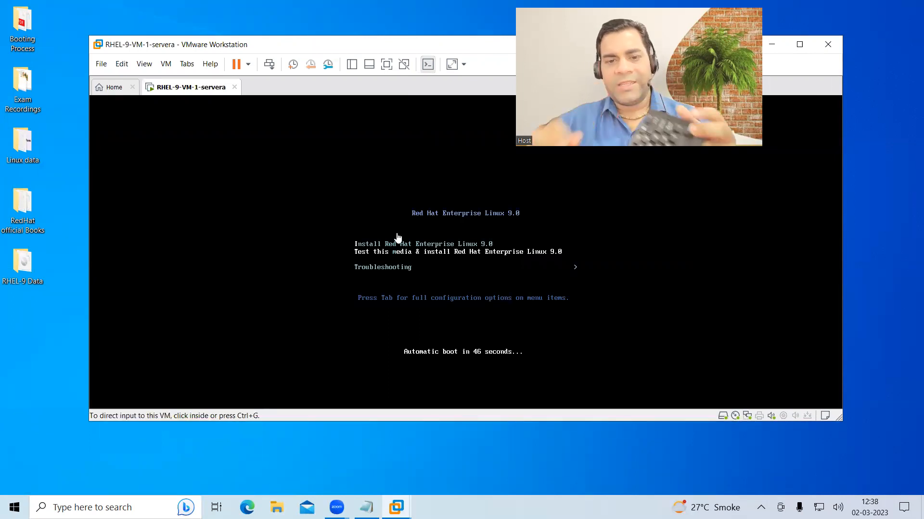
left_click(375, 245)
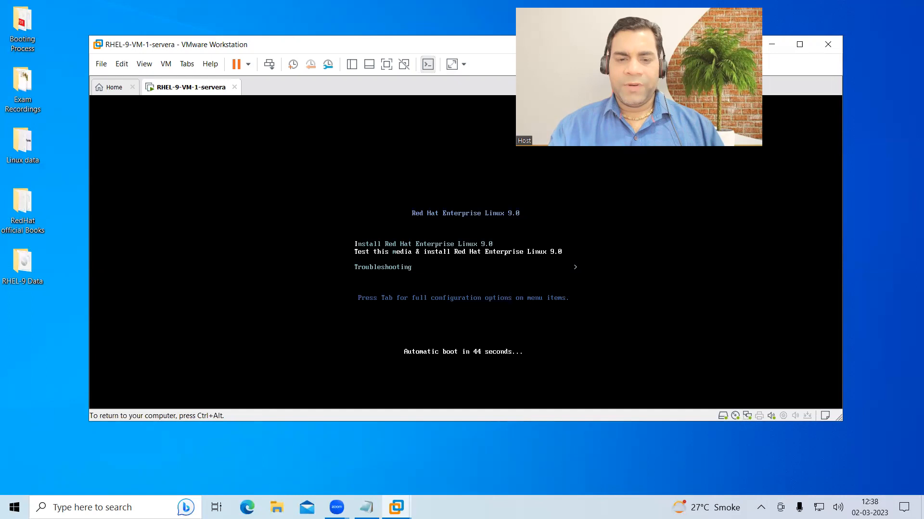
key("ctrl+alt")
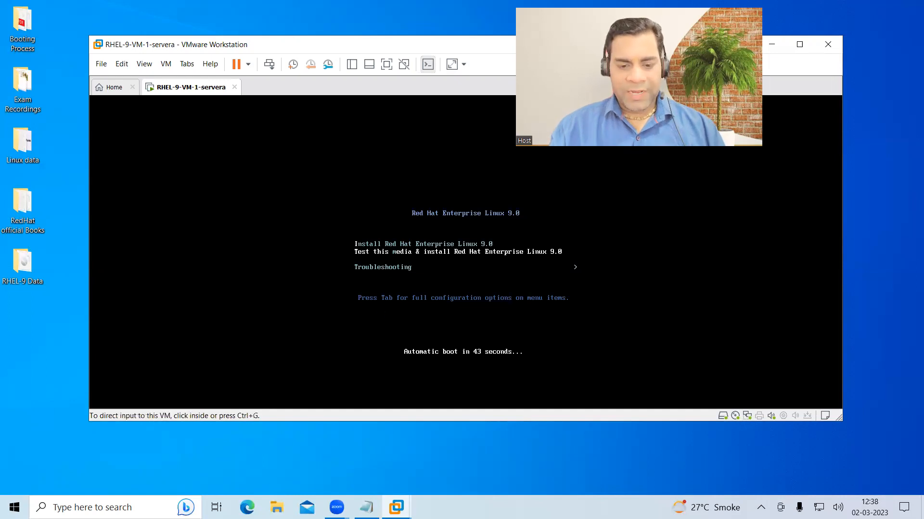
key("alt+Tab")
- Add the note 'Step-3 Click on cd/dvd icon and connect ISO image to start the OS installation'
left_click(466, 280)
key("Return")
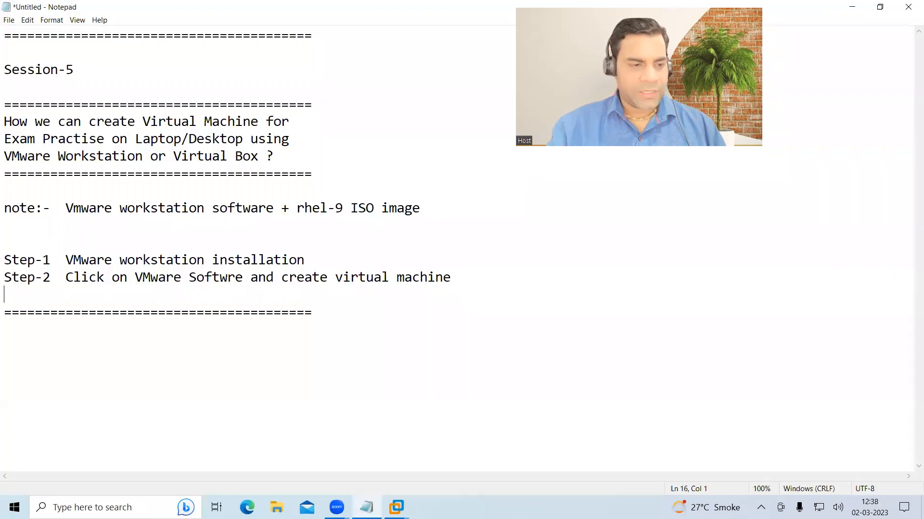
type("Step-3 ")
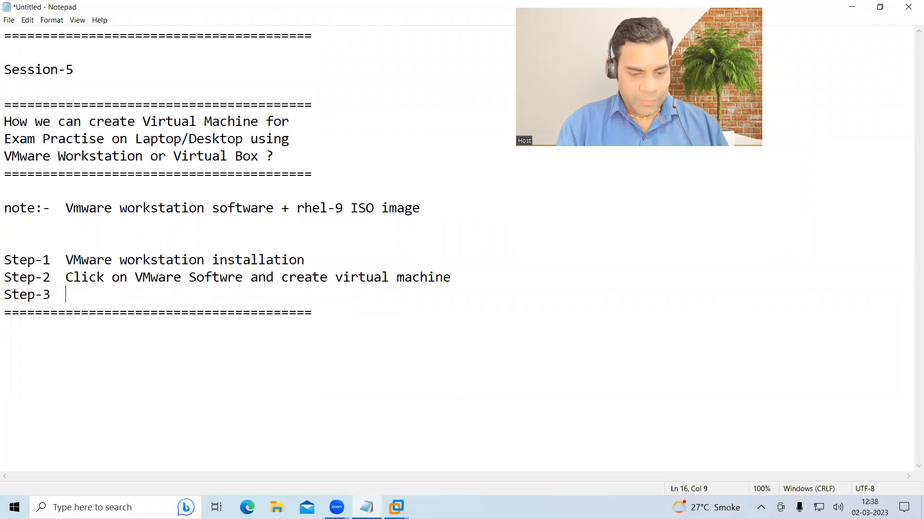
type(" Clic")
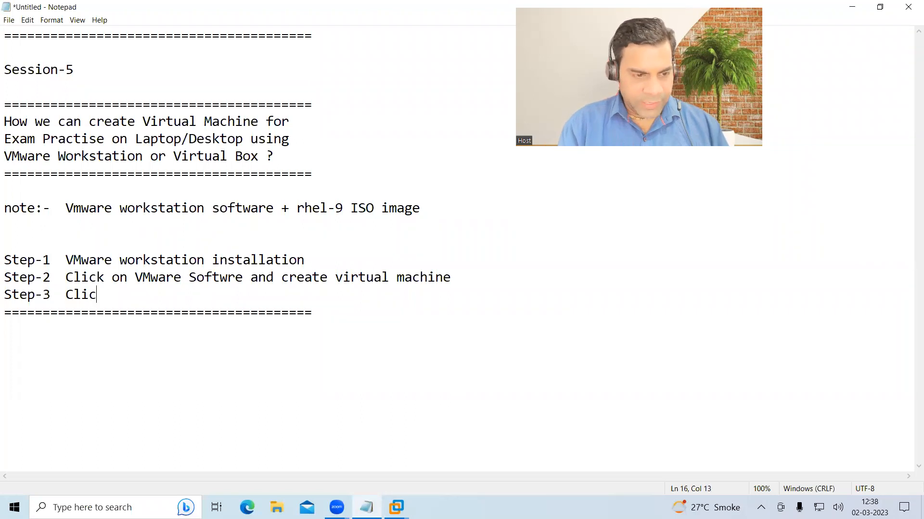
type("k on cd/d")
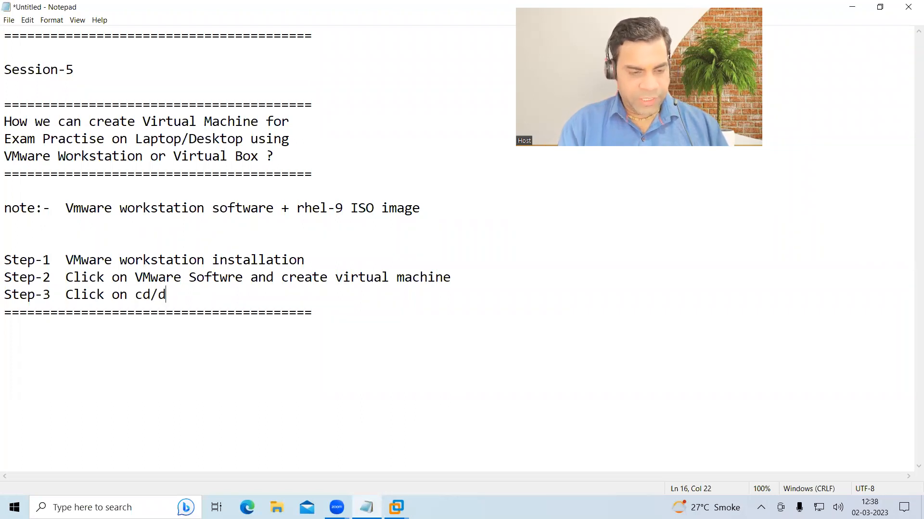
type("vd icon and ")
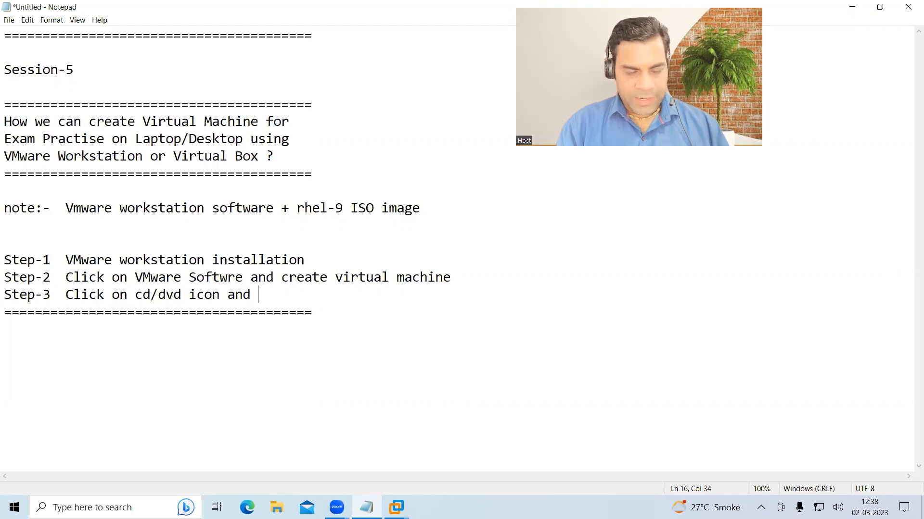
type("connect IS")
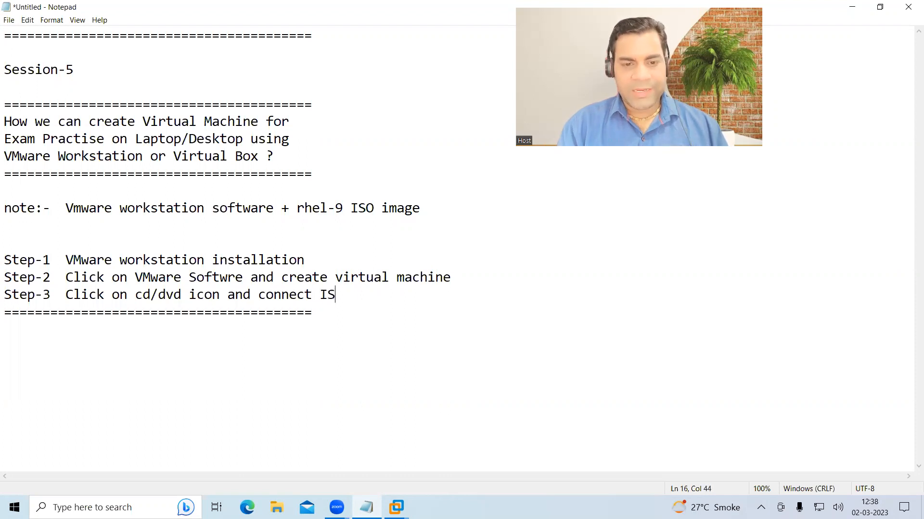
type("O image to st")
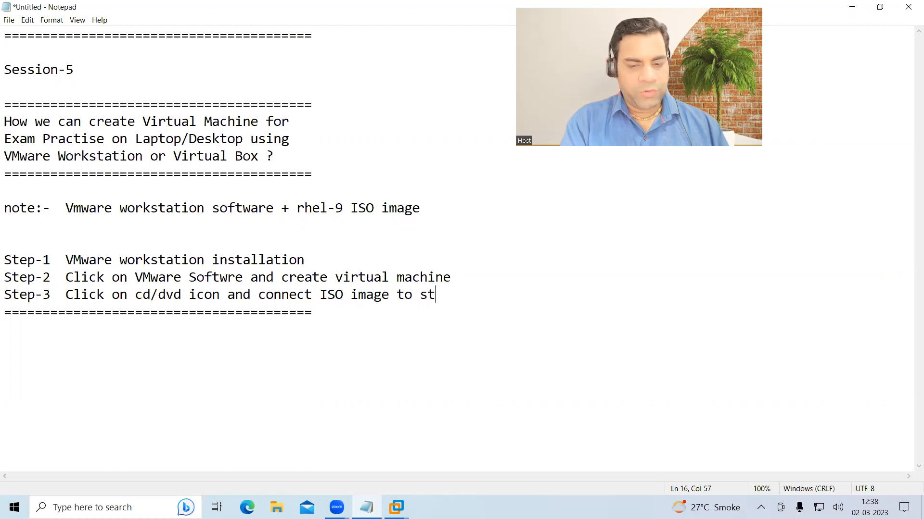
type("art the OS installation")
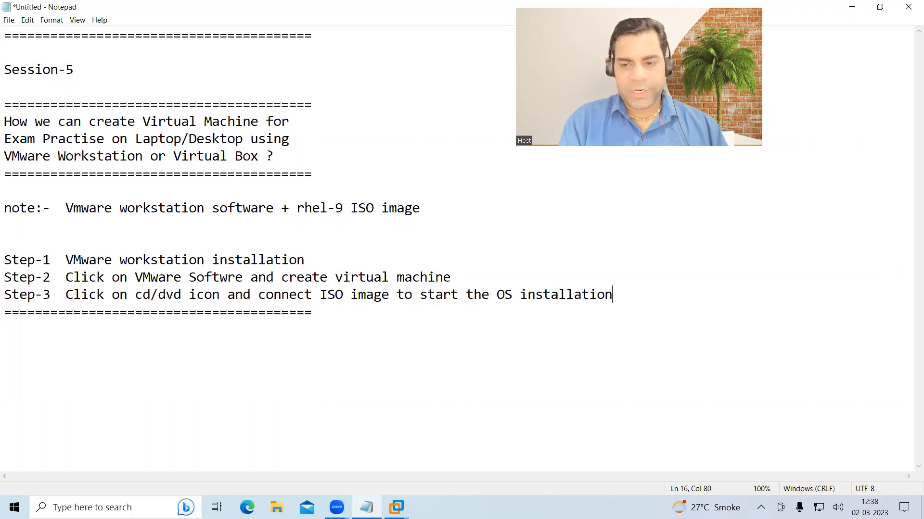
- Add the Step-4 note: power the machine and select first option Install rhel 9.0
key("Return")
type("S")
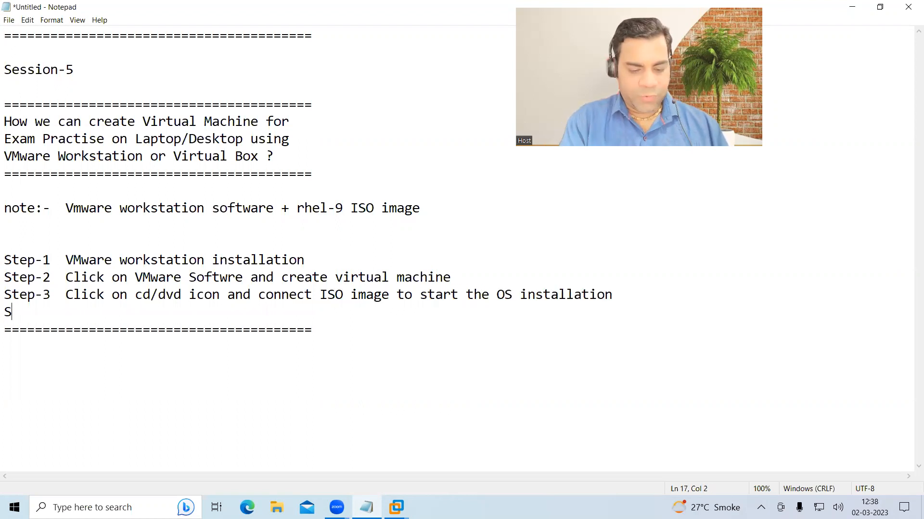
type("tep-4  Power the machine na")
key("BackSpace")
key("BackSpace")
type("adn s")
key("BackSpace")
key("BackSpace")
key("BackSpace")
key("BackSpace")
type("nd select first optioin")
key("BackSpace")
key("BackSpace")
key("BackSpace")
type("n [] Insa")
key("BackSpace")
type("tall rhel 9.0")
key("alt+Tab")
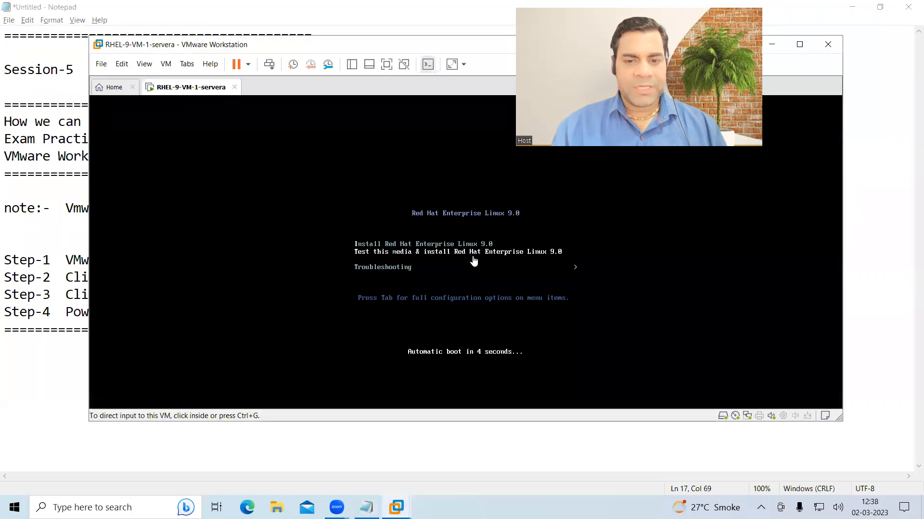
- Choose 'Install Red Hat Enterprise Linux 9.0' from the boot menu to start the installer
left_click(466, 264)
key("Up")
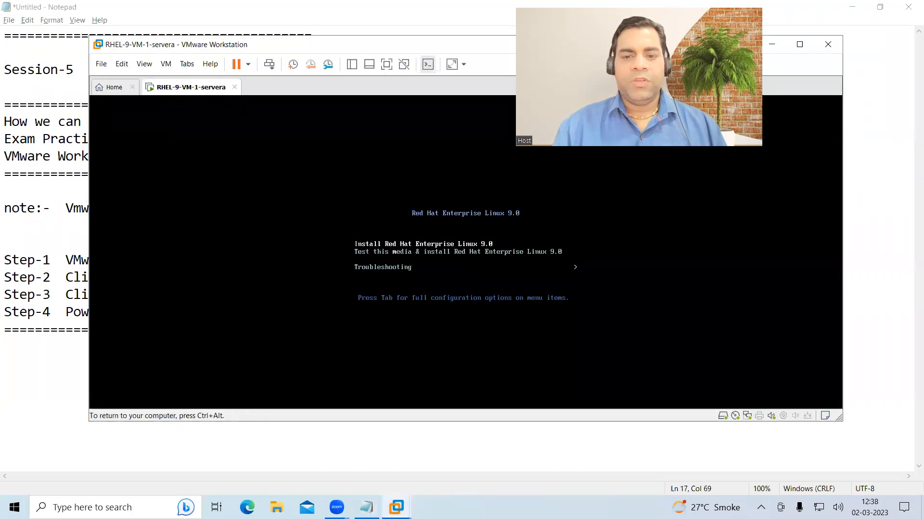
key("Return")
key("ctrl+alt")
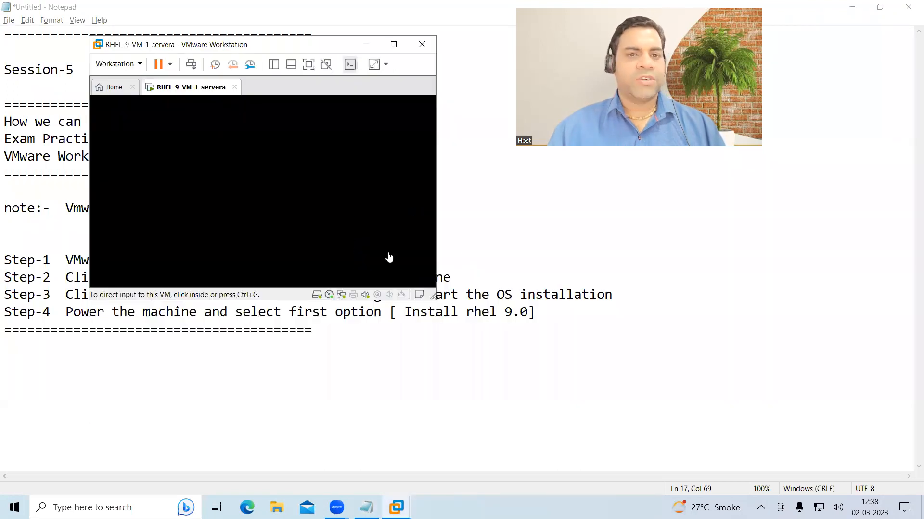
- Reposition and resize the VMware window so the whole installer console fits
left_click_drag(317, 43, 409, 26)
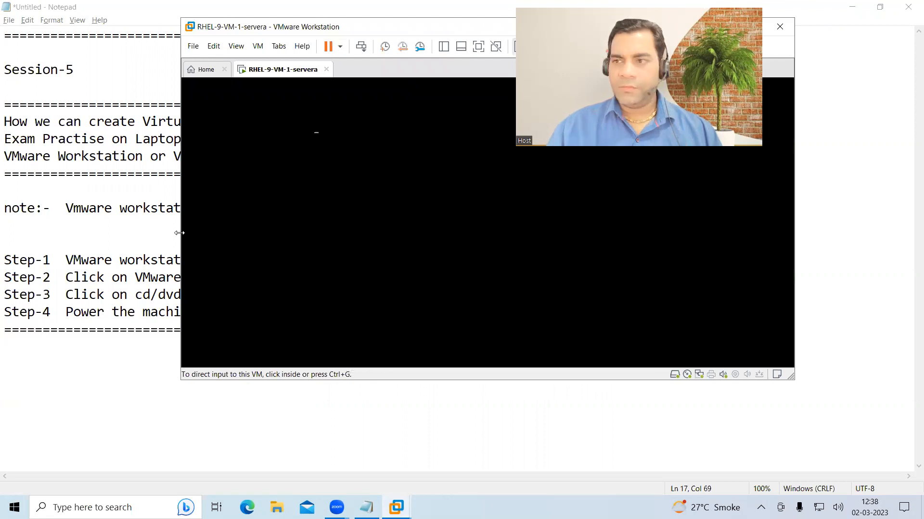
left_click_drag(301, 246, 302, 247)
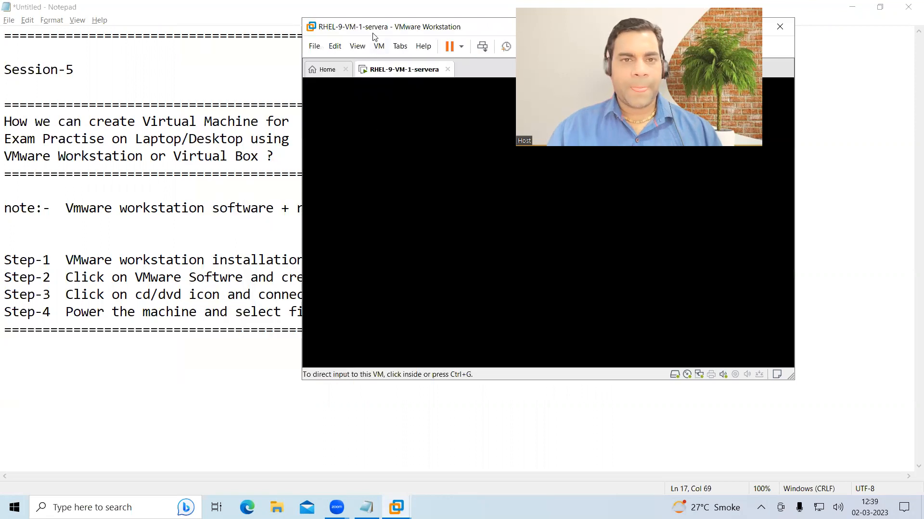
left_click_drag(373, 18, 373, 8)
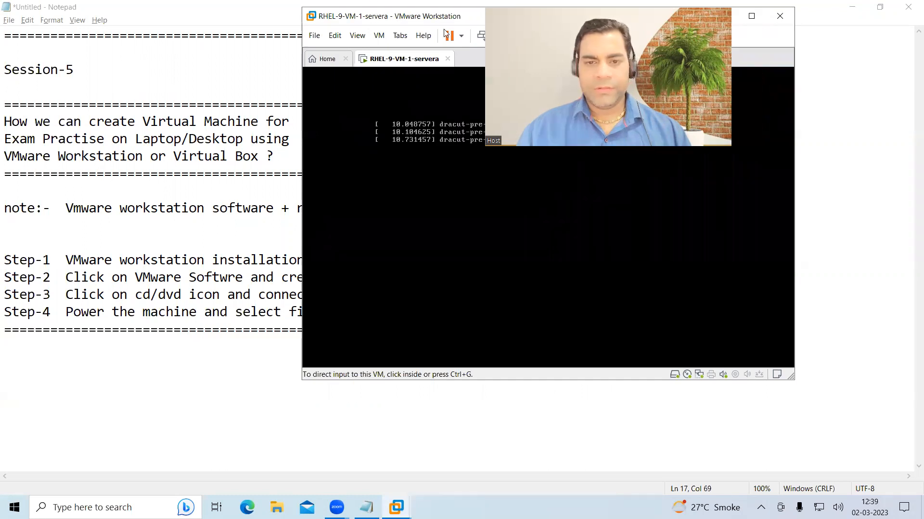
left_click_drag(442, 18, 398, 11)
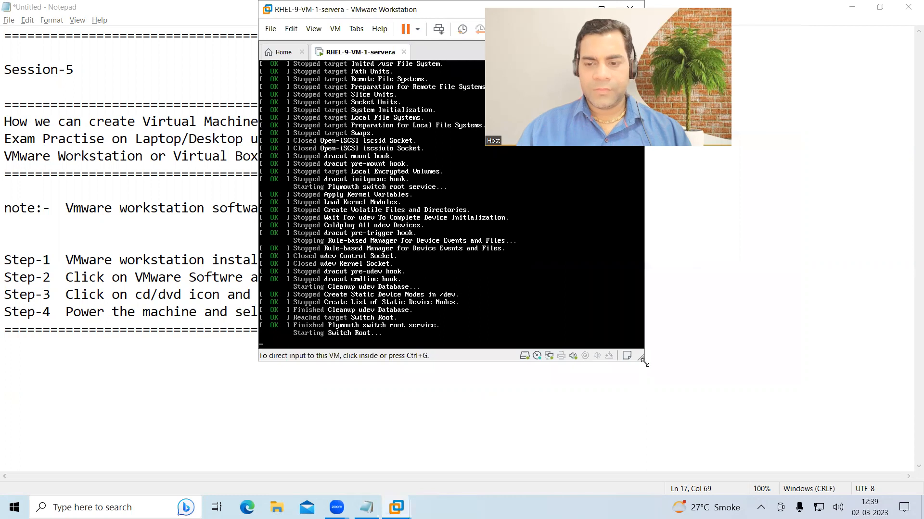
left_click_drag(642, 358, 773, 407)
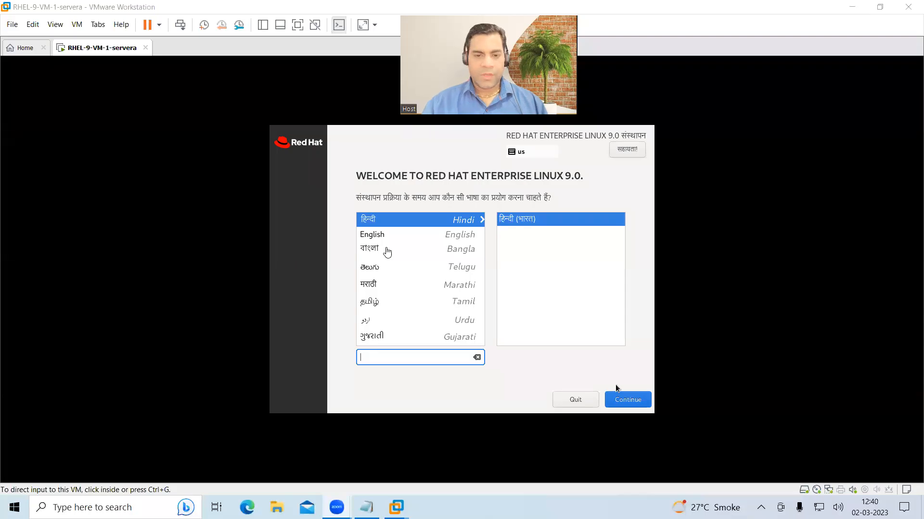
- Select English in the installer's language list and continue to the Installation Summary
left_click(387, 155)
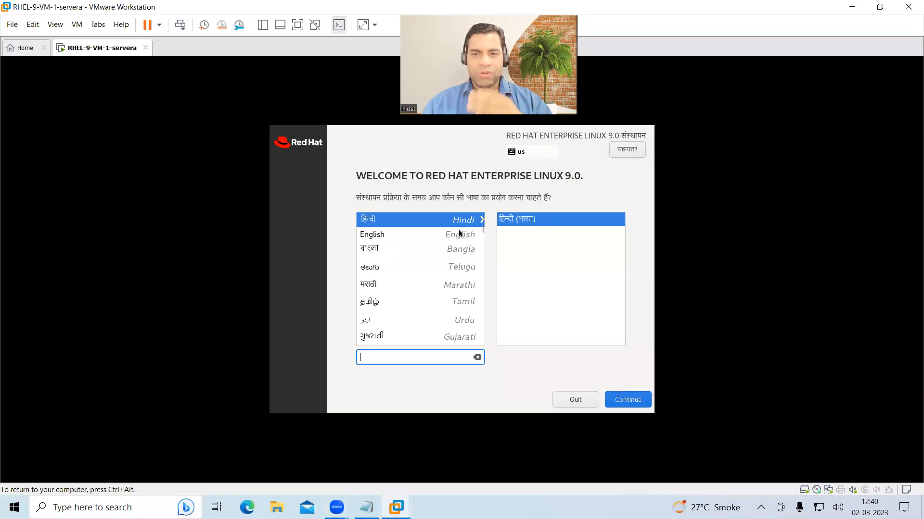
left_click(381, 236)
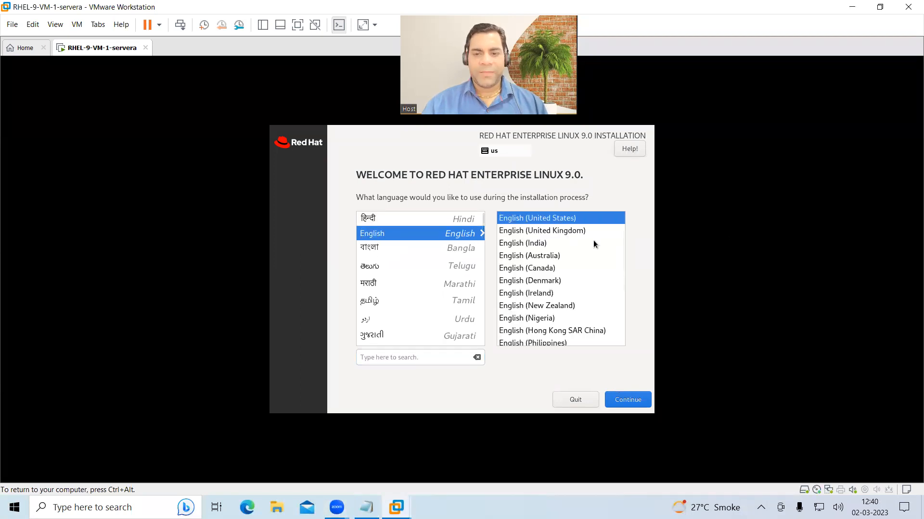
key("ctrl+alt")
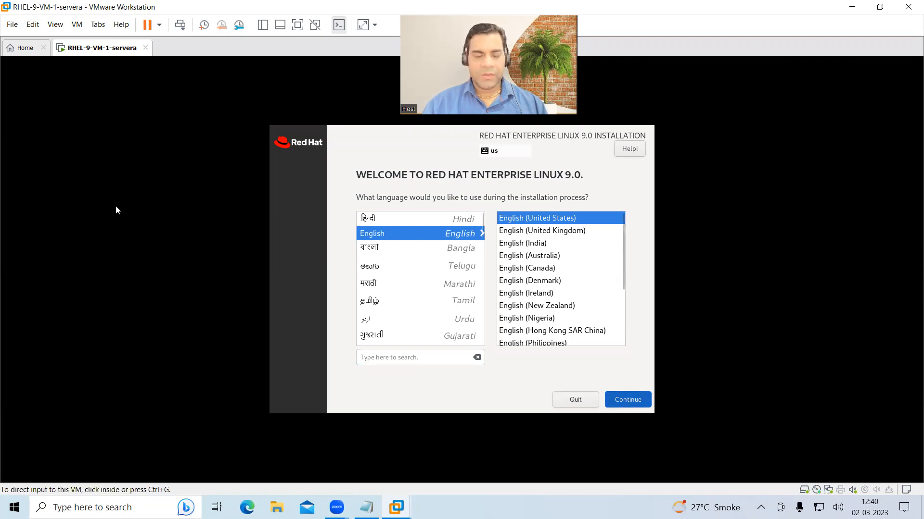
left_click(370, 276)
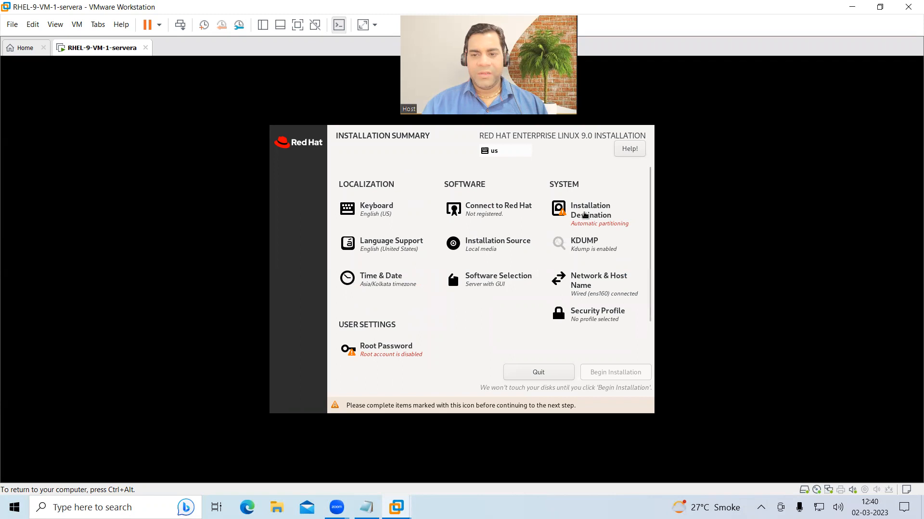
scroll(382, 351, "down", 2)
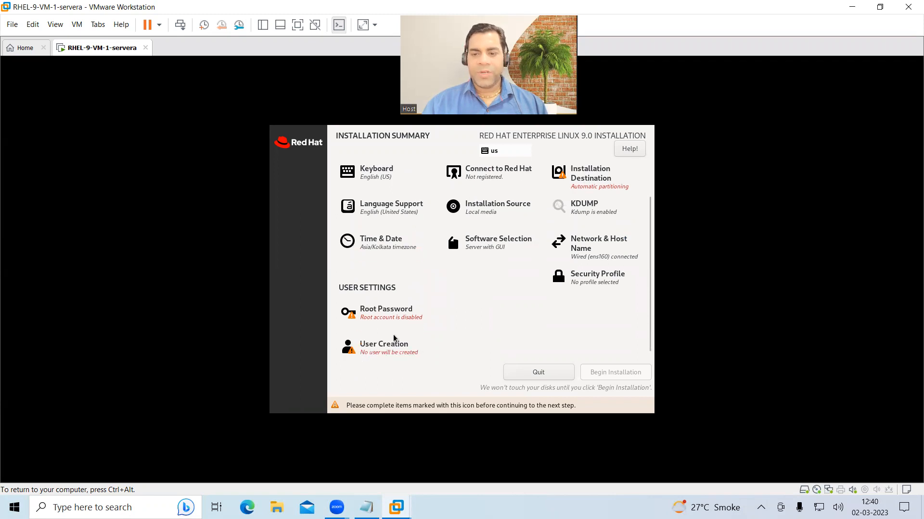
- Toggle Ethernet ens160 off and on so it reconnects at 192.168.1.4, then return
left_click(583, 244)
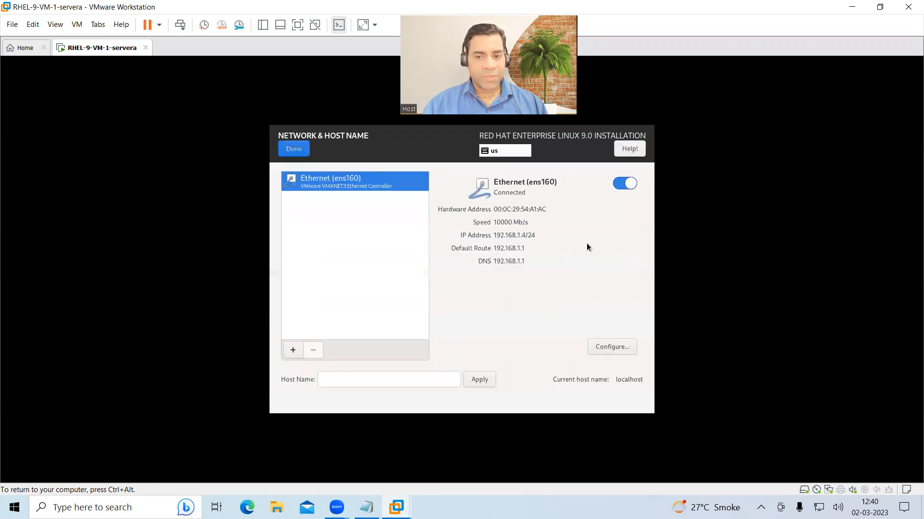
left_click(620, 185)
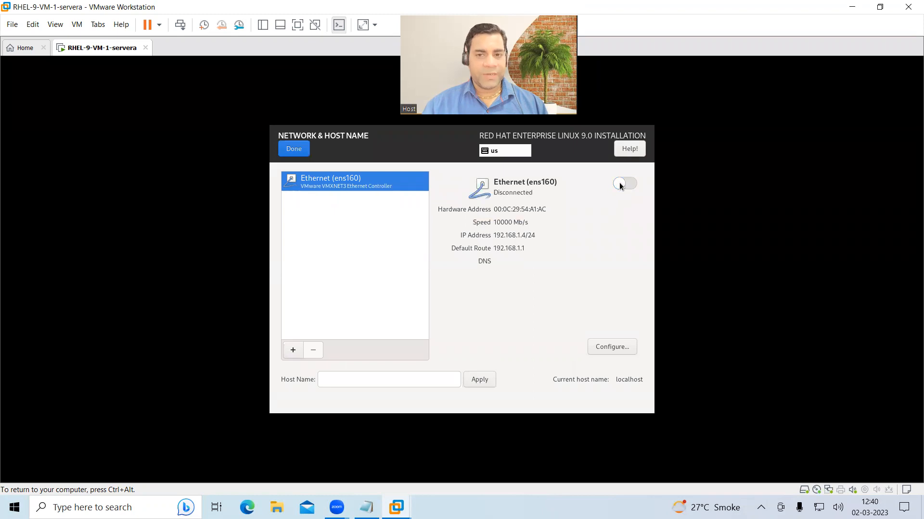
left_click(621, 185)
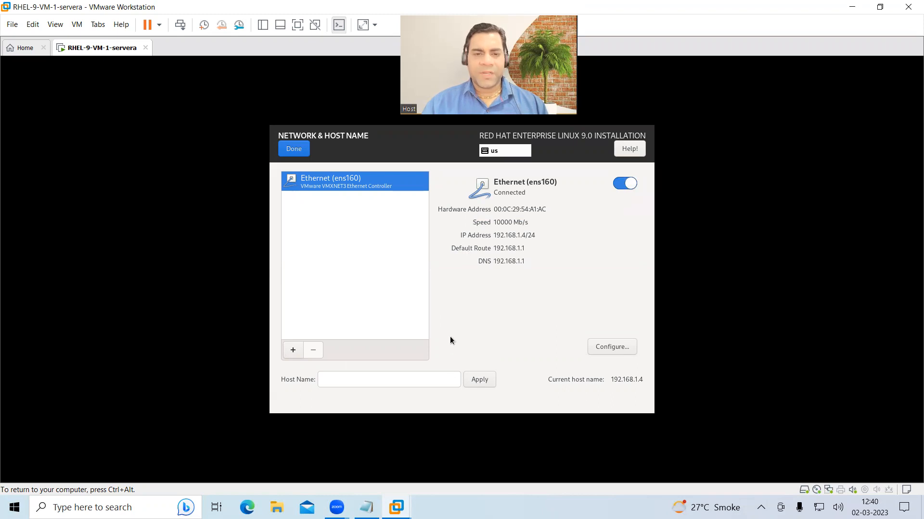
left_click(295, 149)
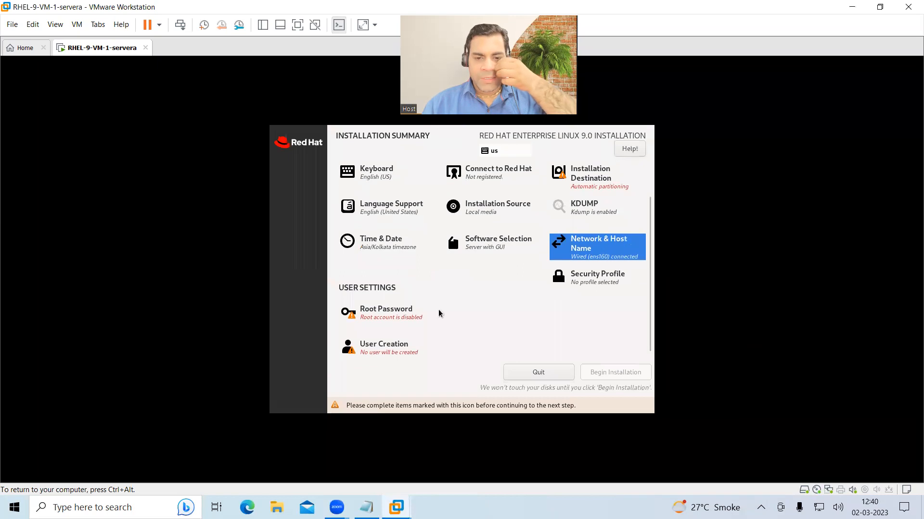
- Set and confirm the root password, allow root SSH password login, and accept the weak-password warning
left_click(383, 310)
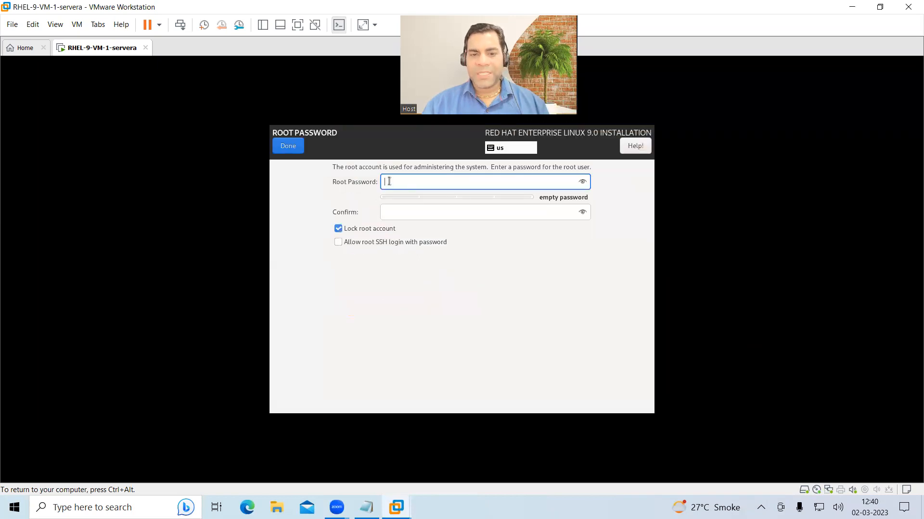
type("●●●●●●")
key("Tab")
type("●●●●●●")
left_click(342, 244)
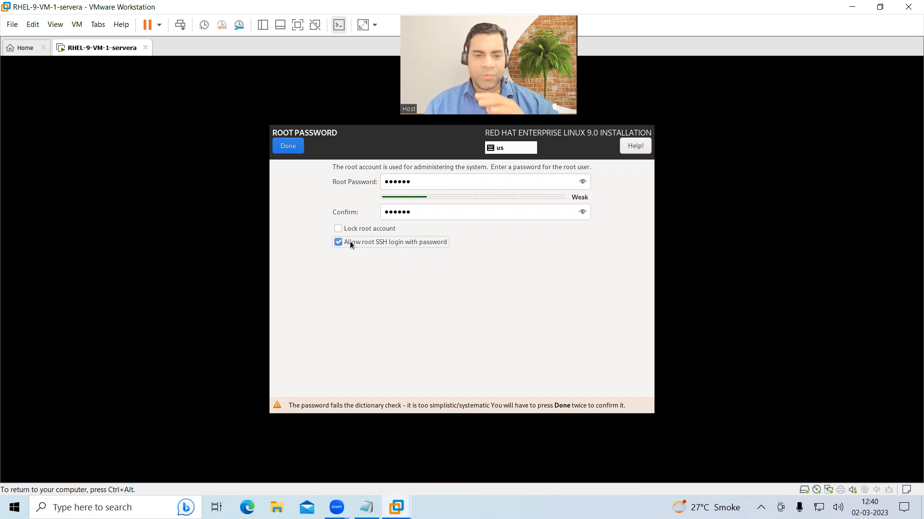
left_click(288, 146)
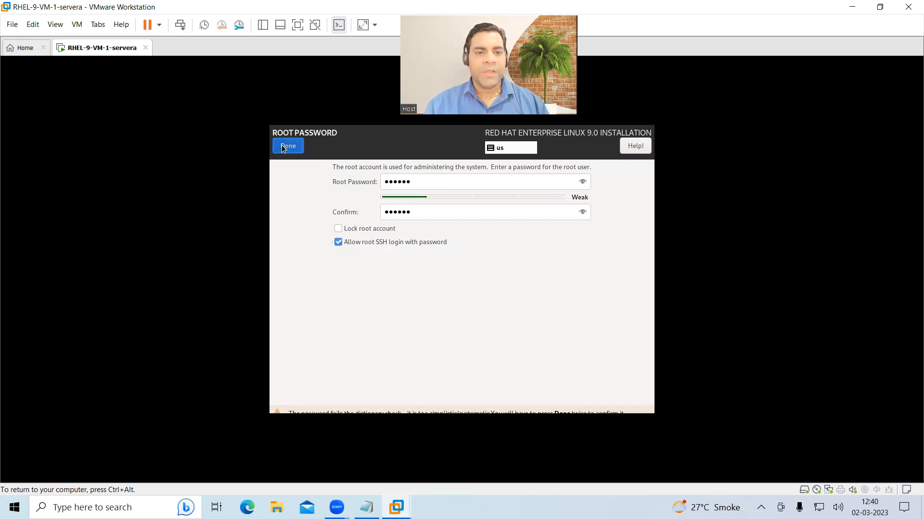
left_click(295, 150)
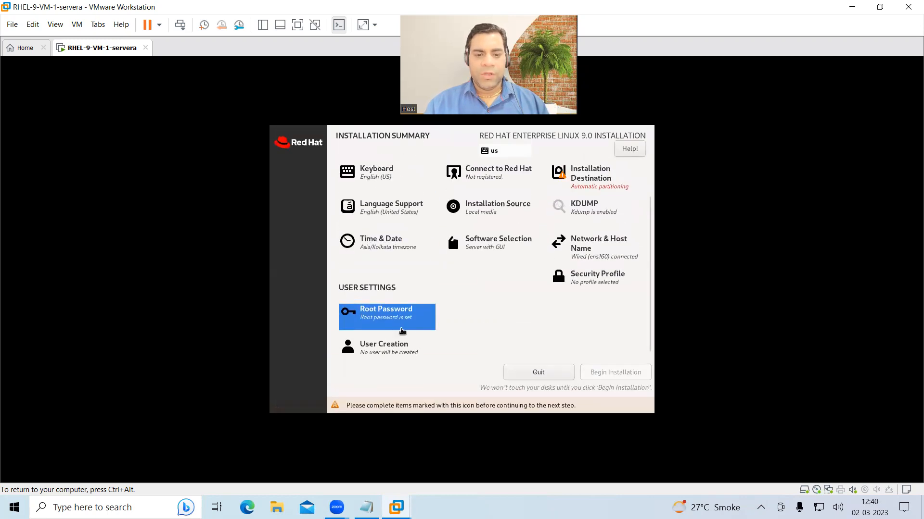
- Create user 'student' with a password entered twice, accepting the weak-password warning
left_click(378, 350)
type("student")
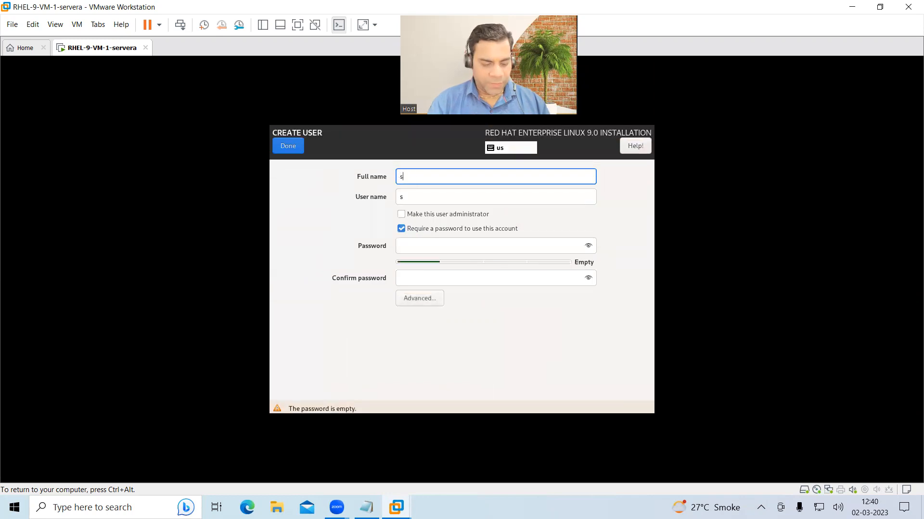
key("Tab")
key("Tab")
key("Tab")
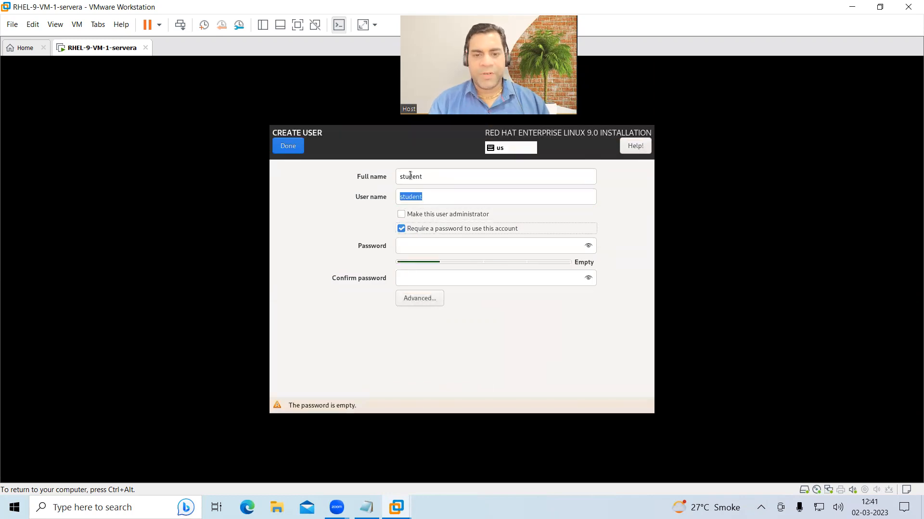
type("redhat")
key("Tab")
type("redhat")
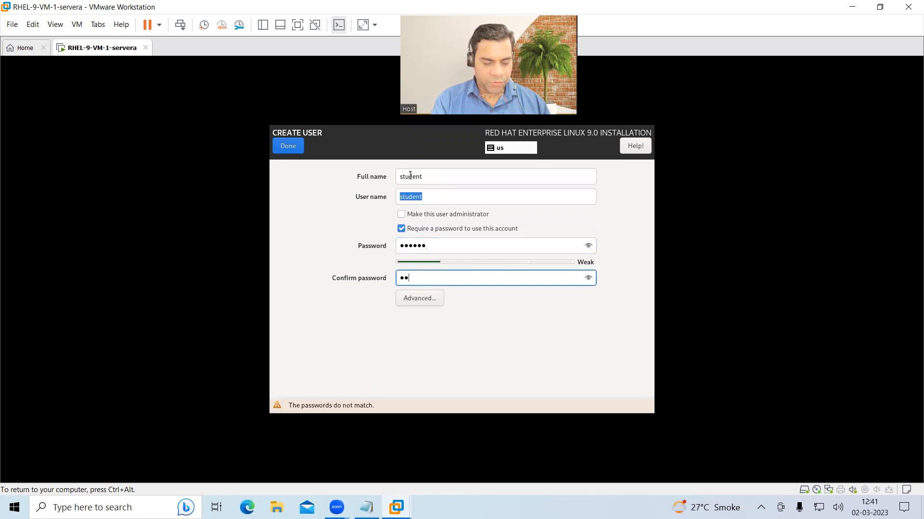
left_click(288, 146)
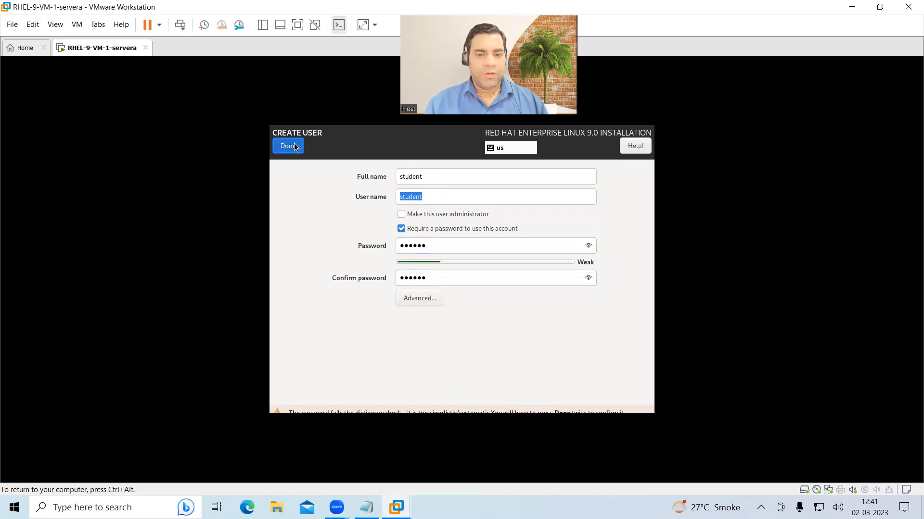
left_click(288, 146)
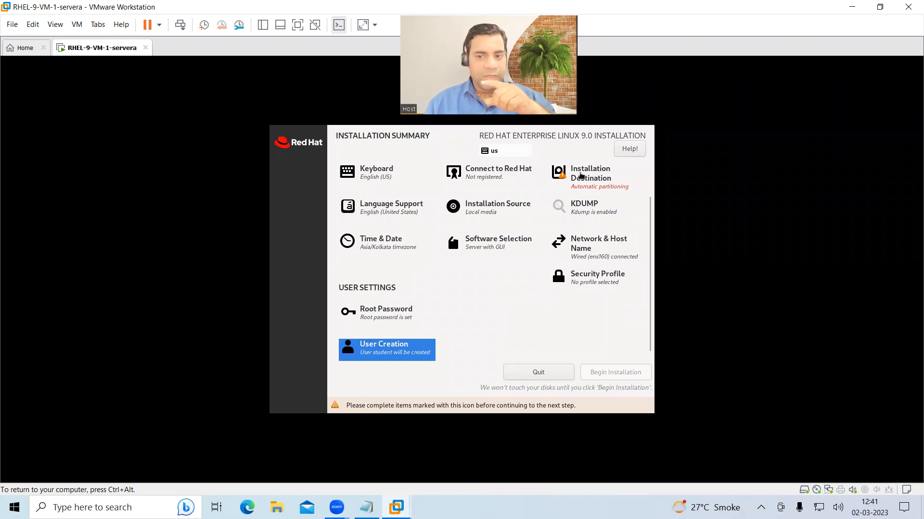
- Keep the 30 GiB sda disk with automatic partitioning and begin the RHEL installation
left_click(579, 173)
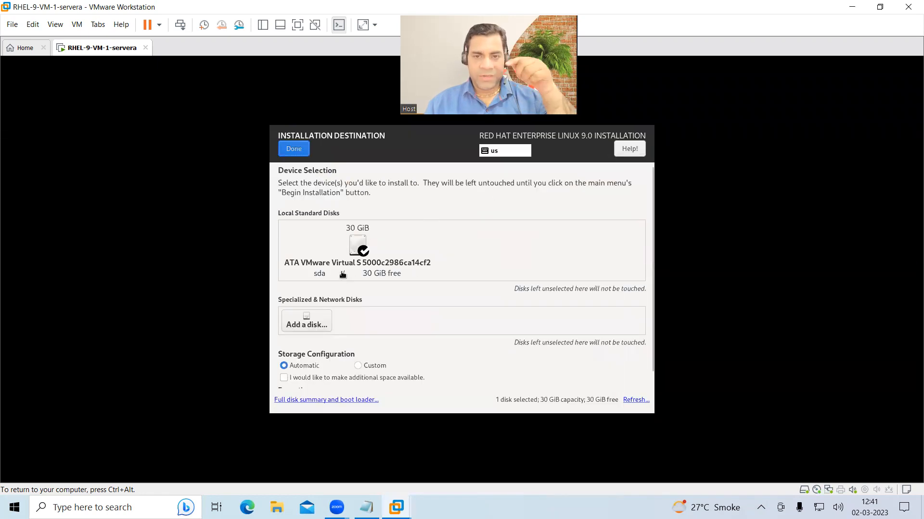
scroll(354, 361, "down", 1)
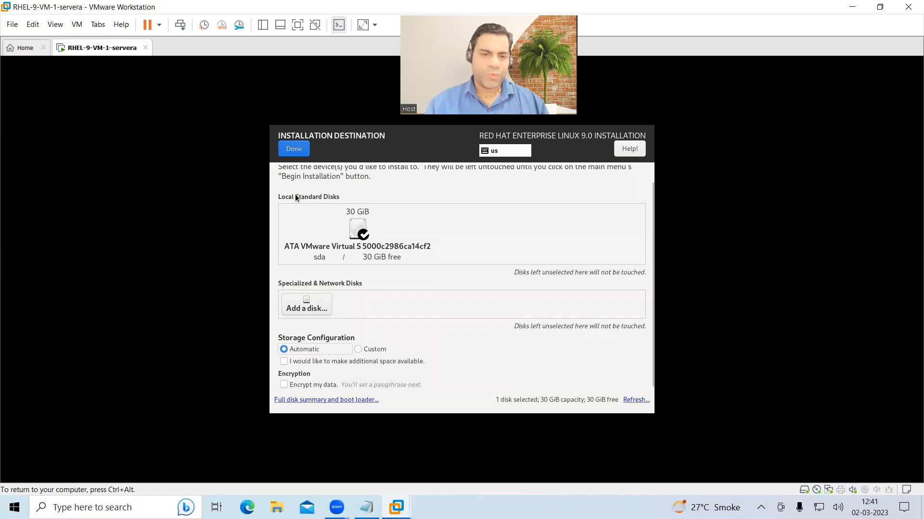
left_click(294, 150)
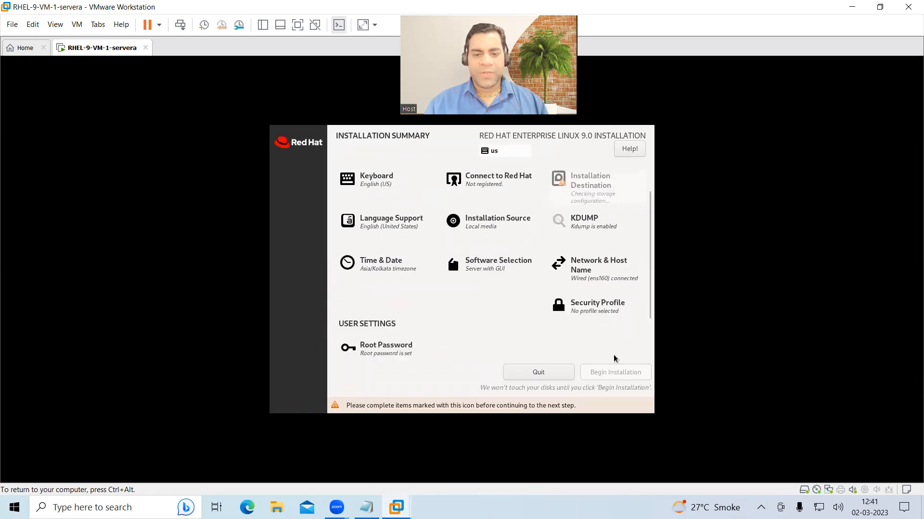
left_click(610, 390)
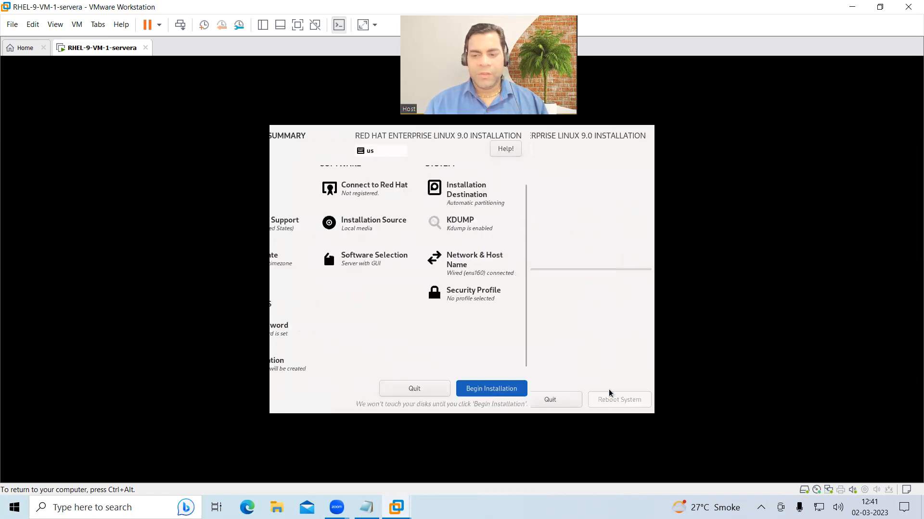
key("ctrl+alt")
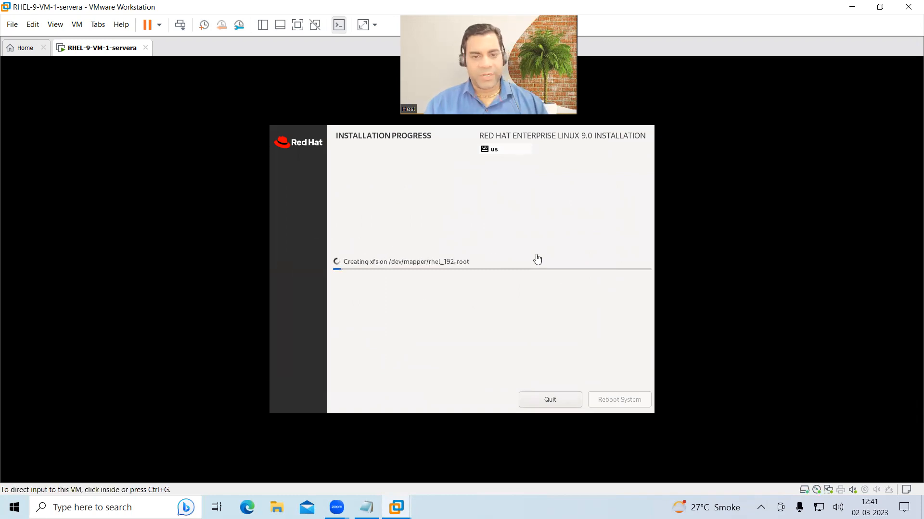
left_click(22, 48)
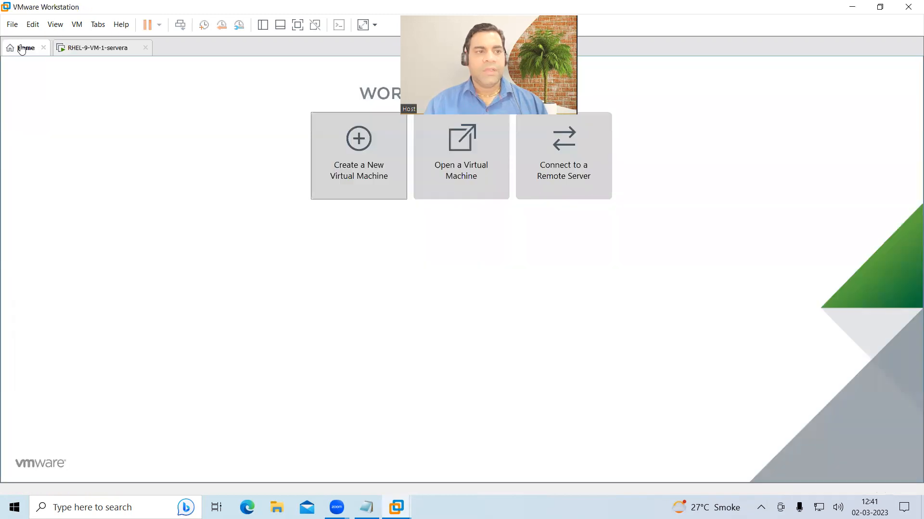
- Start a Custom new VM named RHEL-9-VM-2-Serverb stored under E:\Virtual Machines
left_click(363, 181)
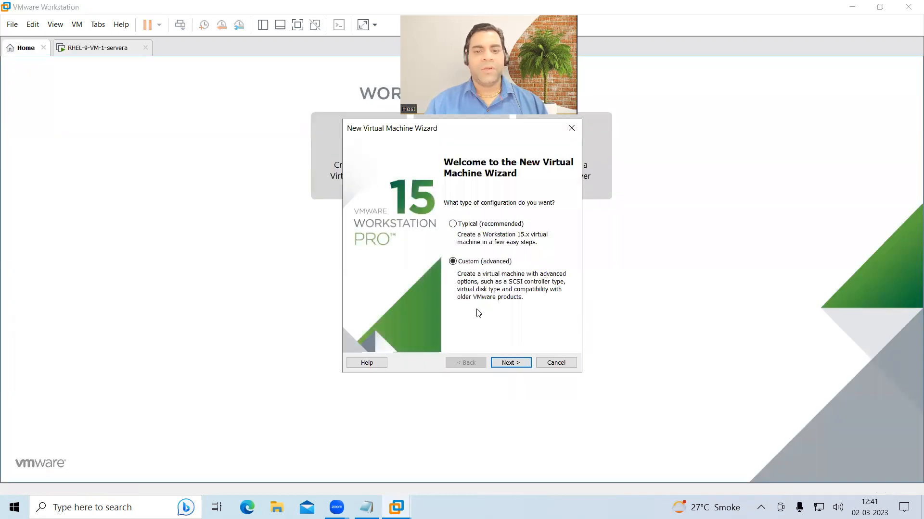
left_click(510, 364)
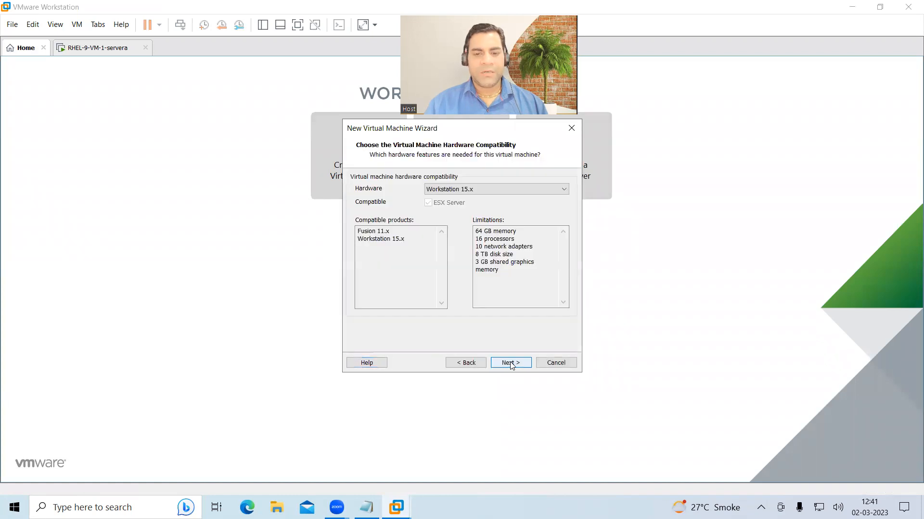
left_click(511, 364)
left_click(511, 364)
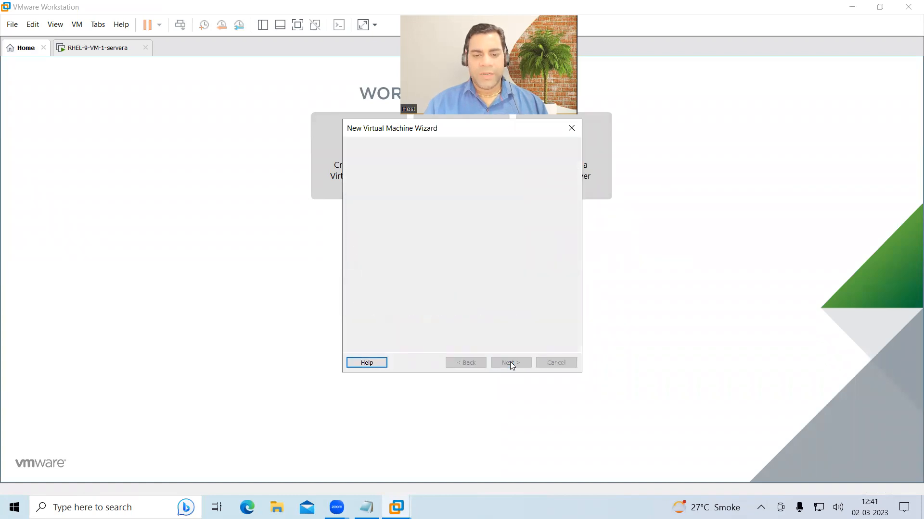
left_click(510, 363)
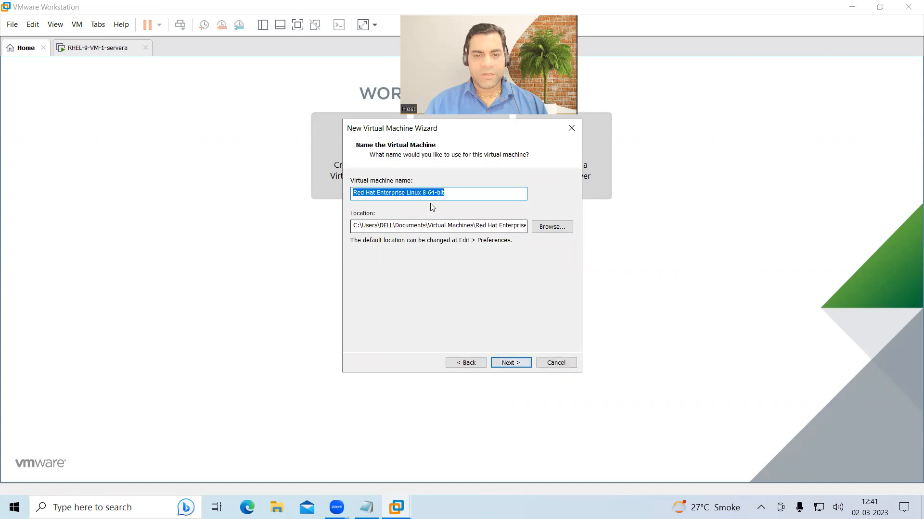
type("RHEL-9-VM-2-Serverb")
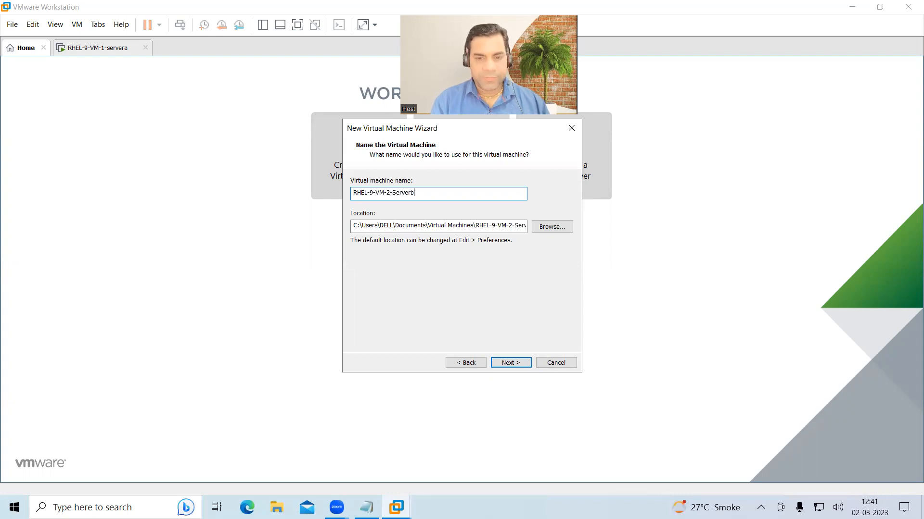
key("Tab")
key("End")
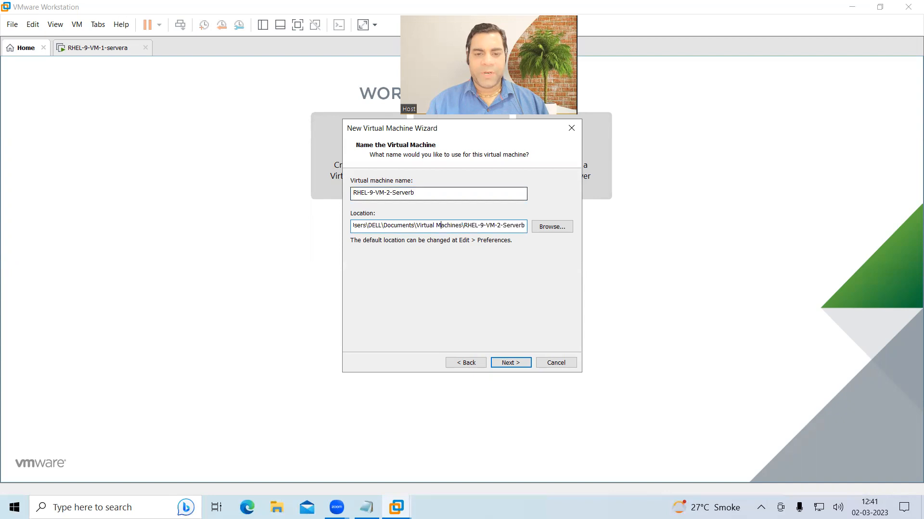
key("BackSpace")
key("BackSpace")
key("BackSpace")
key("BackSpace")
key("BackSpace")
key("BackSpace")
key("BackSpace")
key("BackSpace")
key("BackSpace")
key("BackSpace")
key("BackSpace")
key("BackSpace")
key("BackSpace")
key("BackSpace")
key("BackSpace")
key("BackSpace")
key("BackSpace")
key("BackSpace")
key("BackSpace")
key("BackSpace")
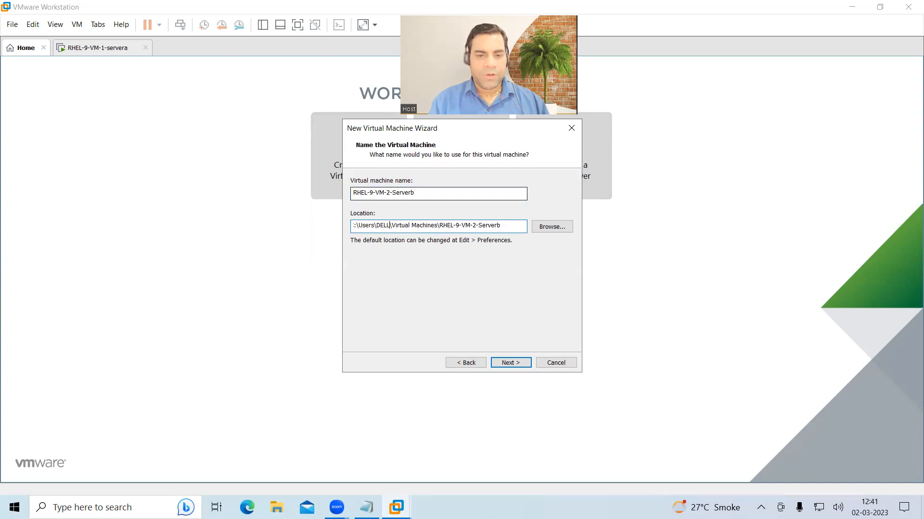
type("E:")
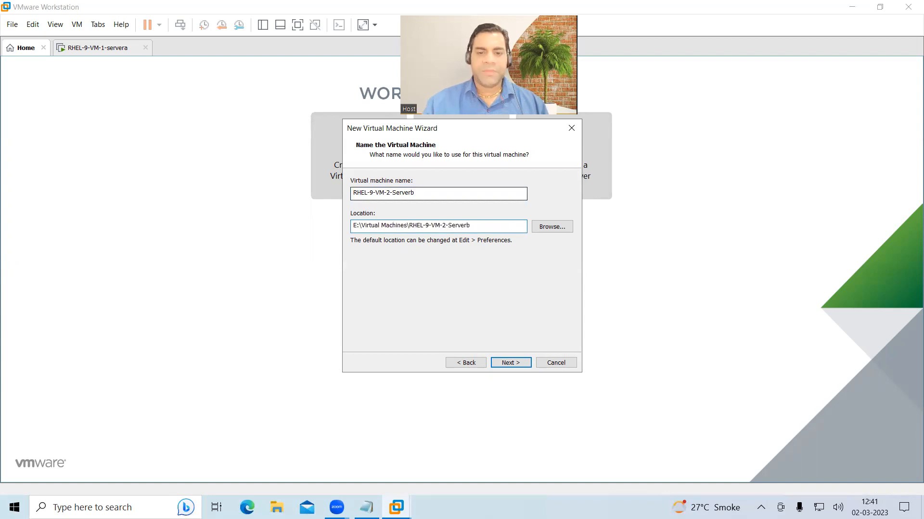
left_click(487, 228)
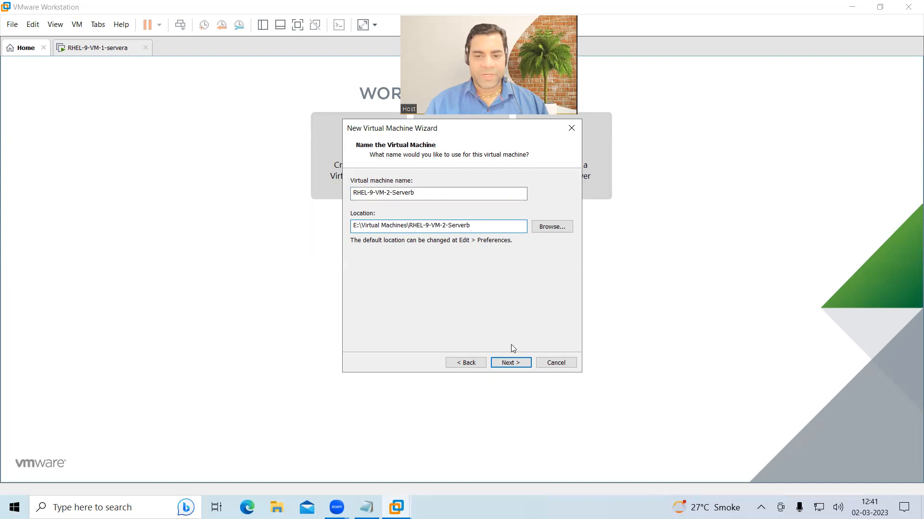
left_click(510, 364)
- Keep default processors and 2 GB memory, choose bridged networking and a 30 GB SATA disk, and finish
left_click(510, 363)
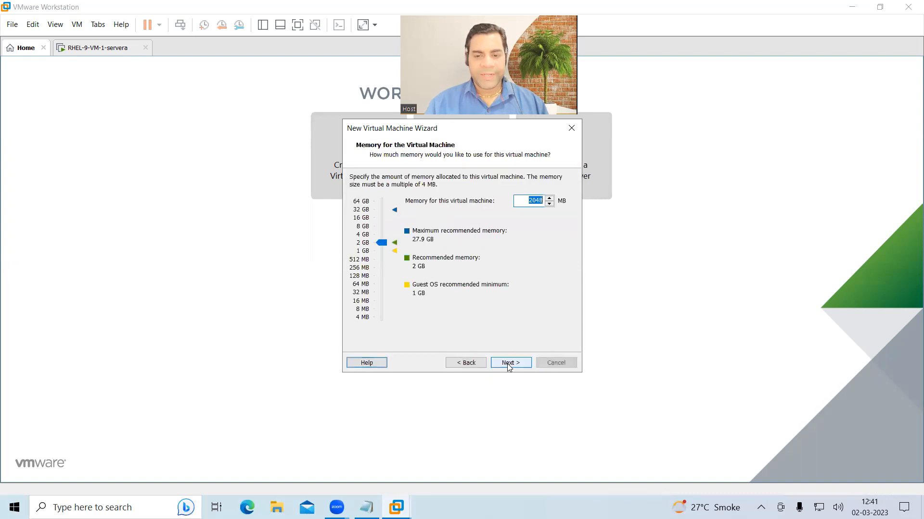
left_click(510, 364)
left_click(368, 192)
left_click(514, 367)
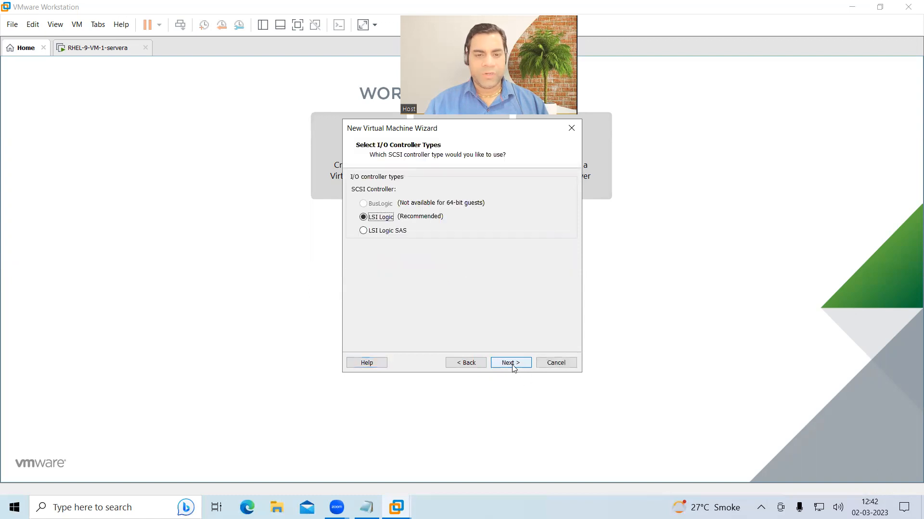
left_click(509, 363)
left_click(369, 215)
left_click(502, 365)
left_click(502, 364)
type("30")
left_click(507, 364)
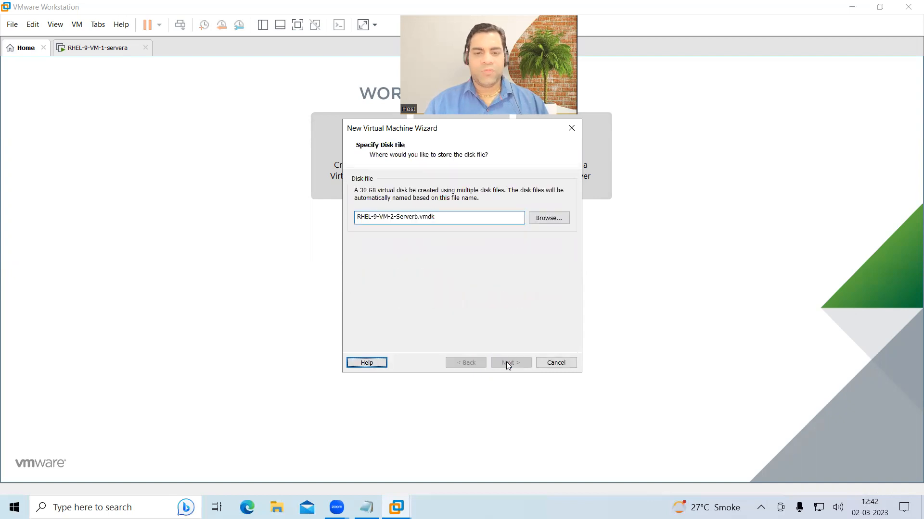
left_click(507, 364)
left_click(508, 363)
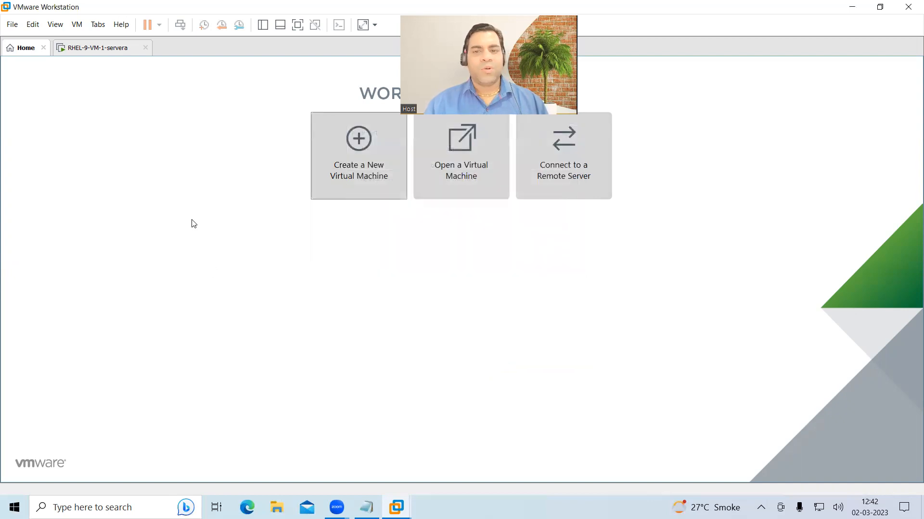
- Point RHEL-9-VM-2-Serverb's CD/DVD (SATA) drive to the RHEL ISO image and power it on
left_click(100, 53)
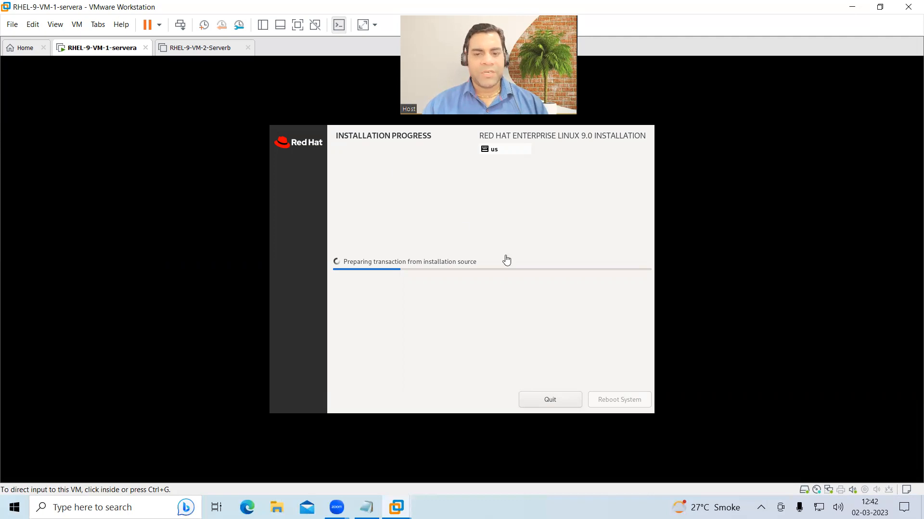
left_click(24, 48)
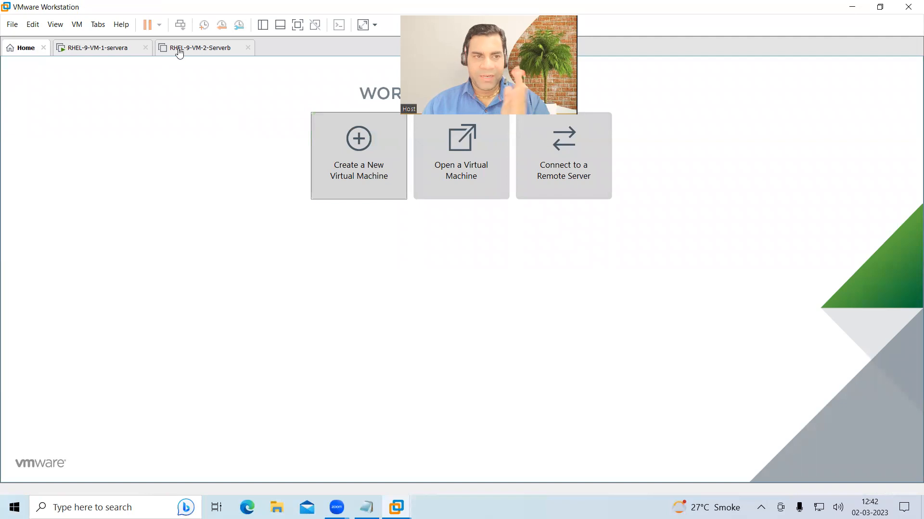
left_click(178, 49)
left_click(101, 183)
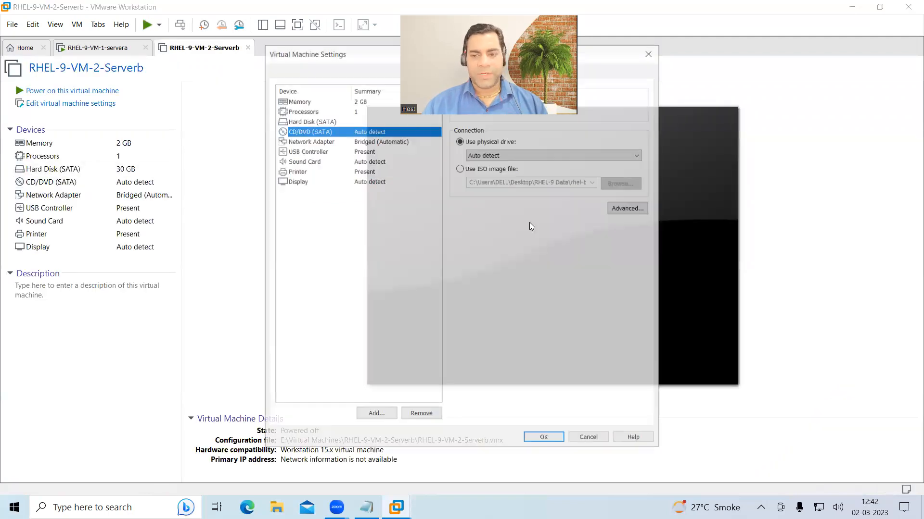
left_click(544, 439)
left_click(105, 91)
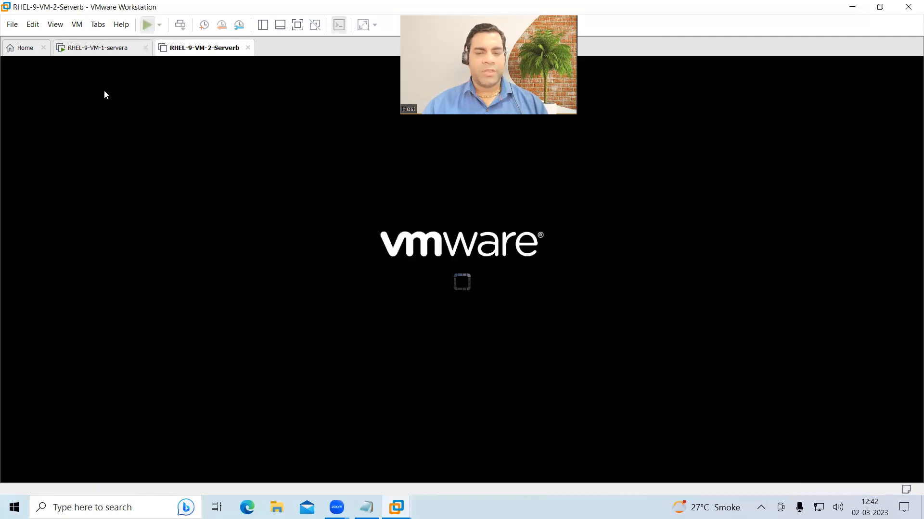
- In the notes, add a Step-5 line: again create one more machine and install rhel-9
key("alt+Tab")
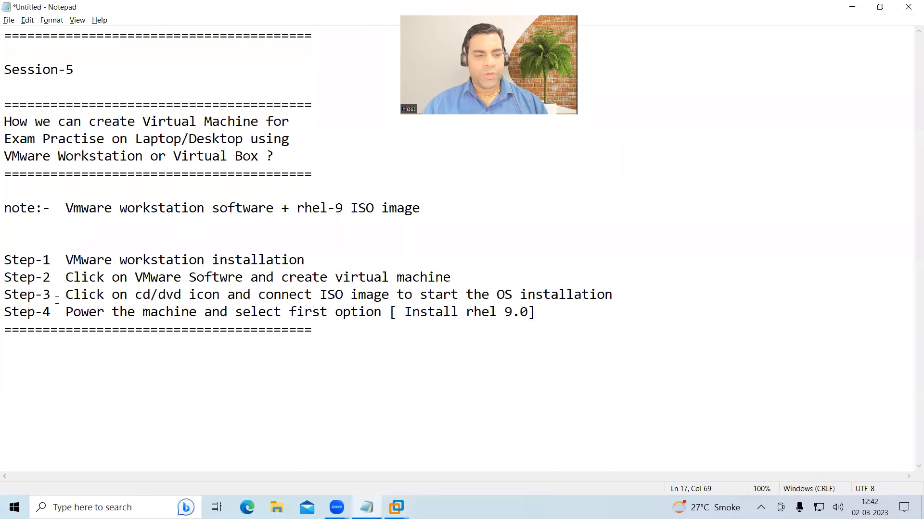
left_click(556, 318)
key("Return")
key("Return")
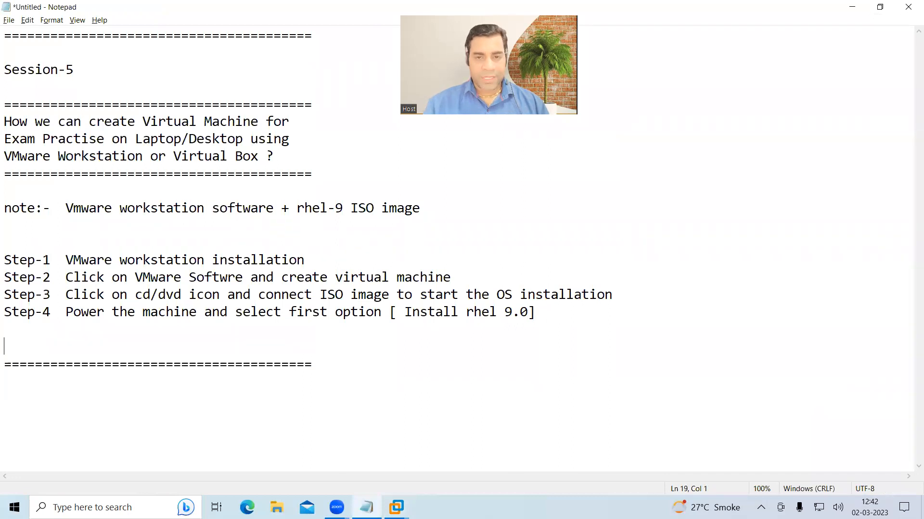
type("Step-5  again create one more ma")
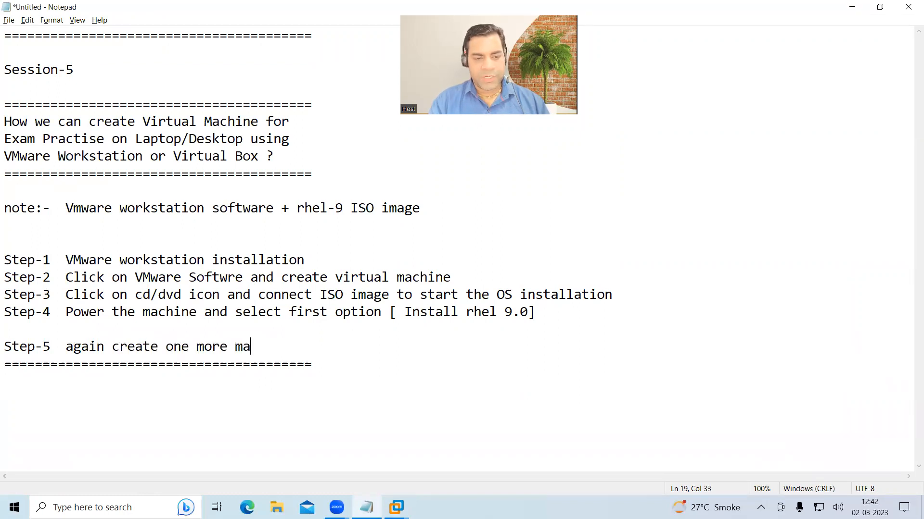
type("chine and ")
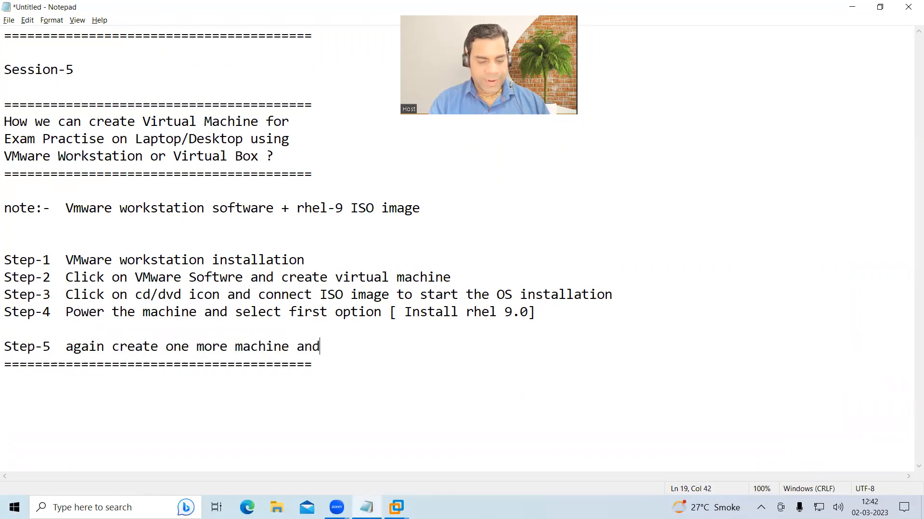
type("install thr")
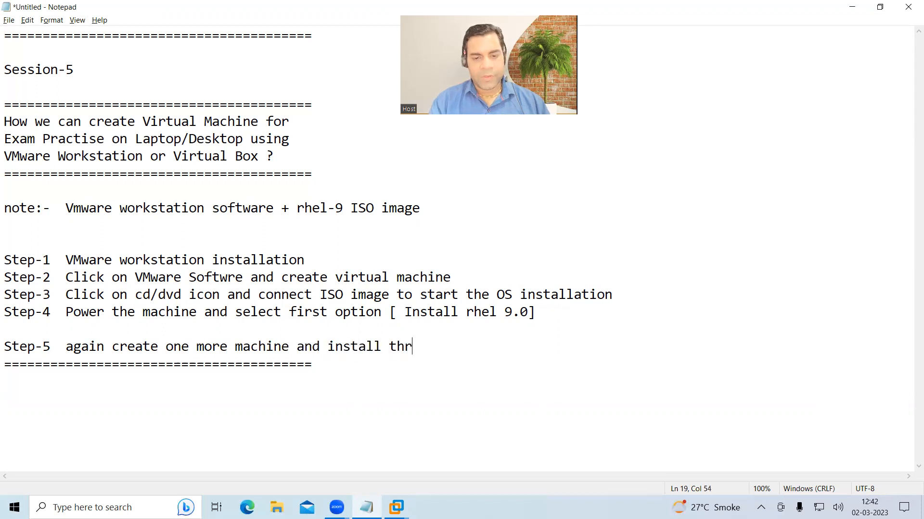
type("e rhel-9")
- Add the line 'Finally we have two virtual machine for practise'
key("Return")
key("Return")
type("Fna")
key("BackSpace")
key("BackSpace")
type("inally we ahbe")
key("BackSpace")
key("BackSpace")
key("BackSpace")
type("have two virtual macjione")
key("BackSpace")
key("BackSpace")
key("BackSpace")
key("BackSpace")
type("hine for practise")
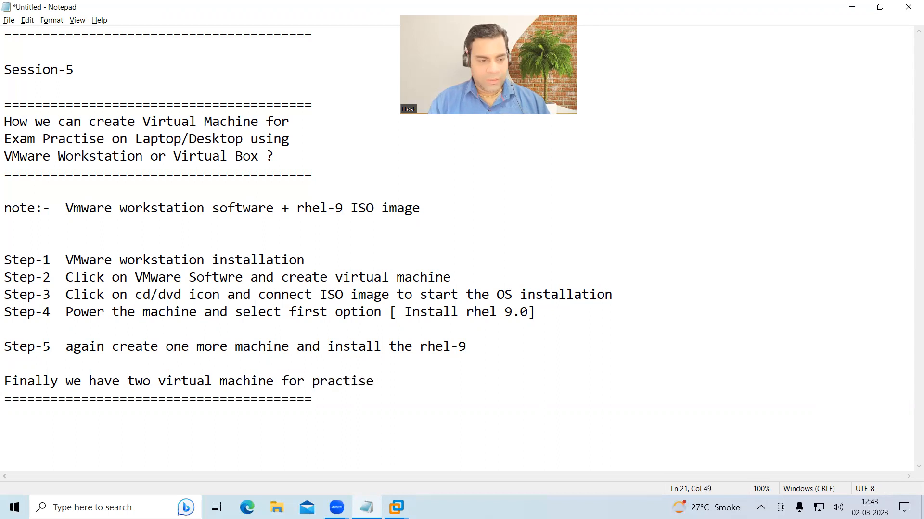
- List Servera as machine-1 and Serverb as machine-2, then minimize Notepad
key("Return")
key("Return")
key("Return")
type("Servera")
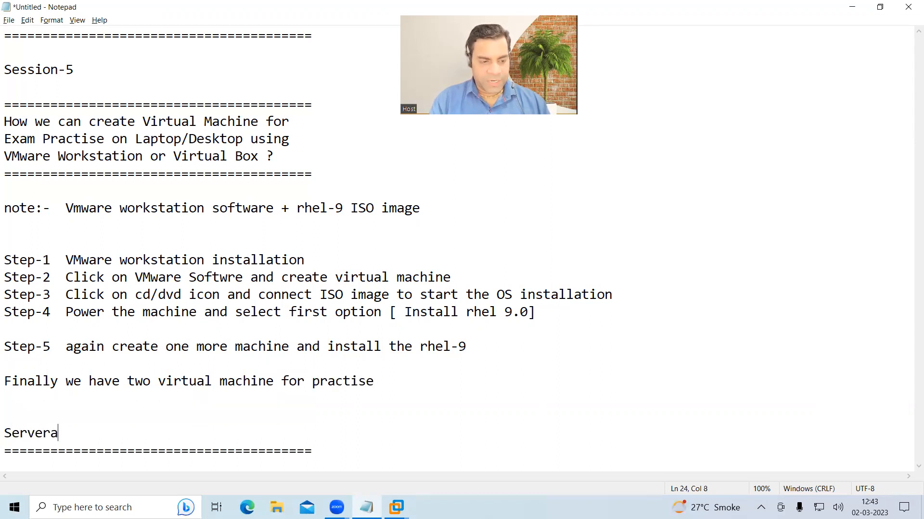
key("Return")
type("Server")
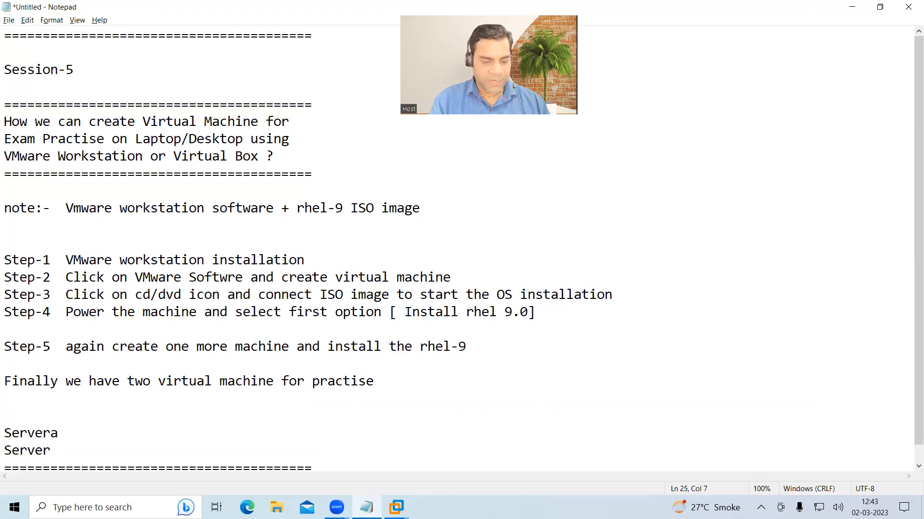
type("machine-1")
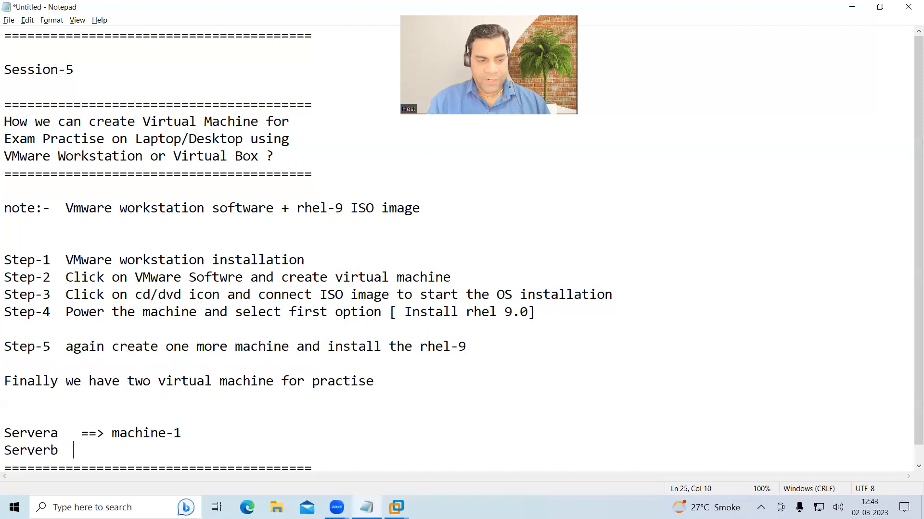
type("achine-2")
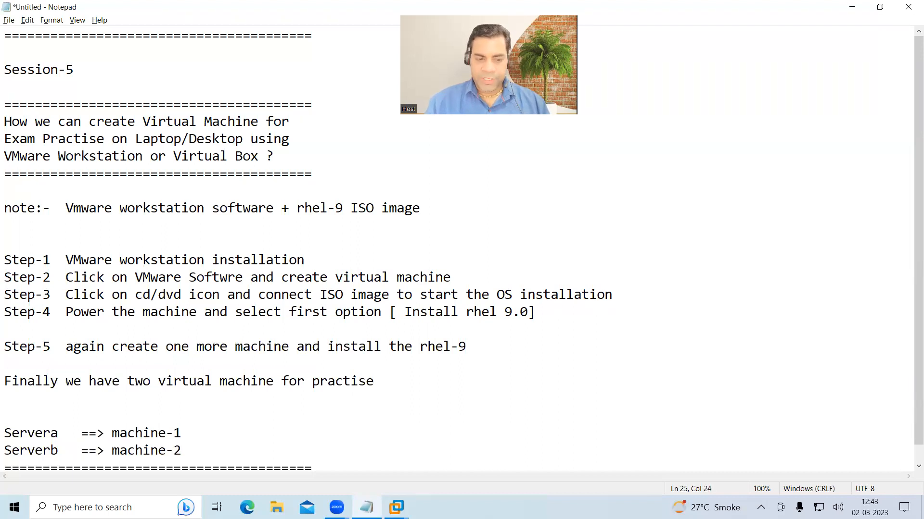
key("Return")
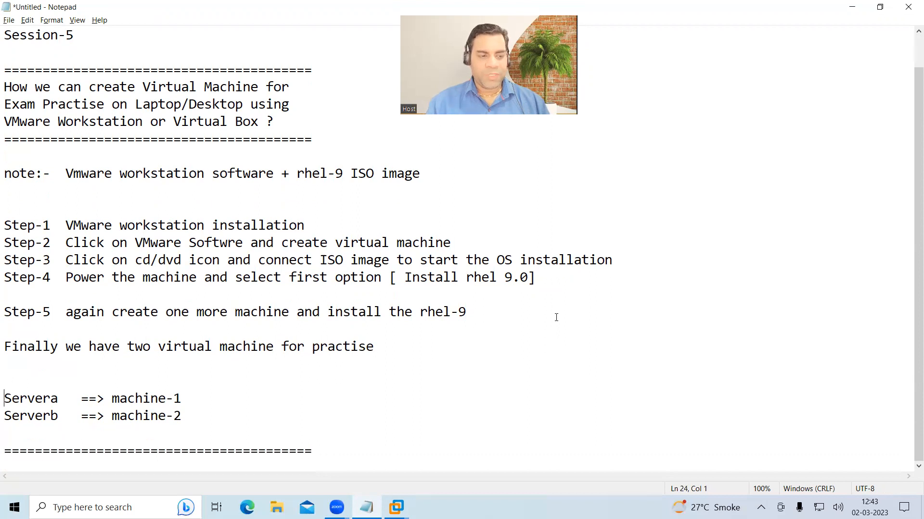
key("Down")
key("Down")
key("Down")
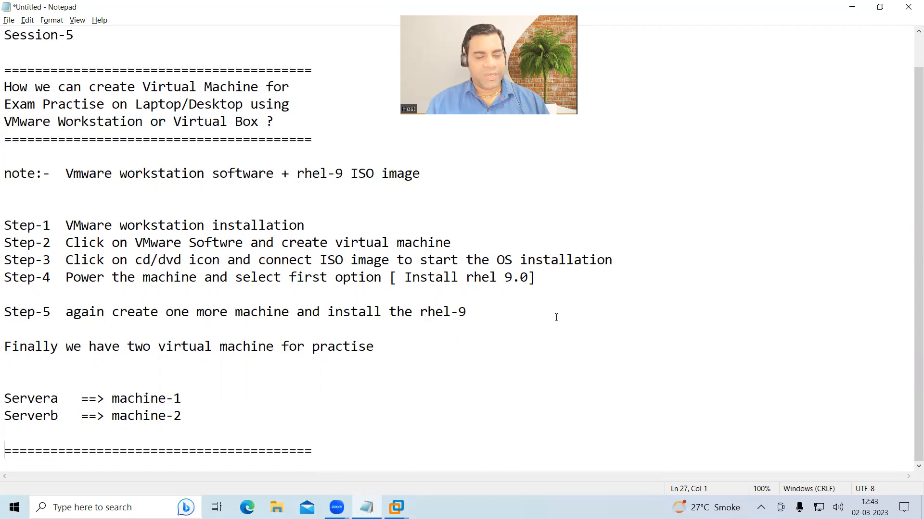
key("Up")
key("Up")
key("Up")
key("Up")
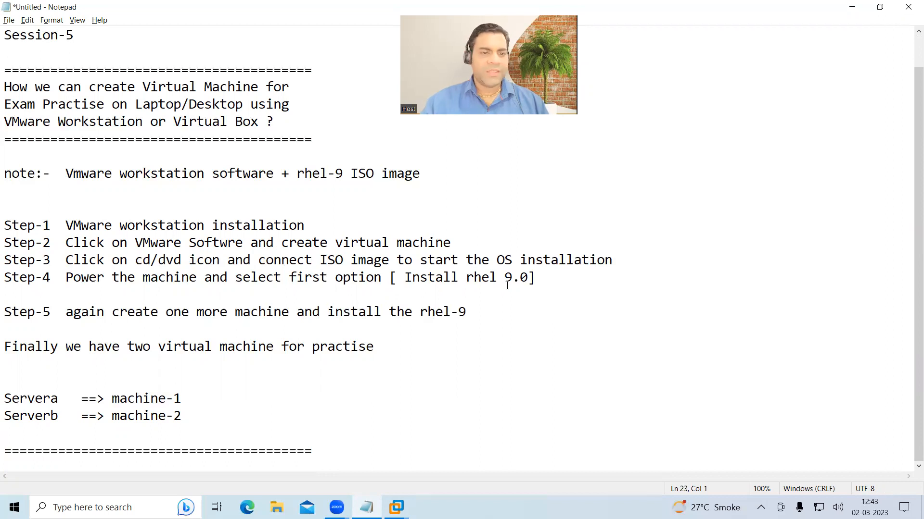
left_click(852, 7)
- Boot Serverb from the 'Install Red Hat Enterprise Linux 9.0' entry, then release input
left_click(271, 164)
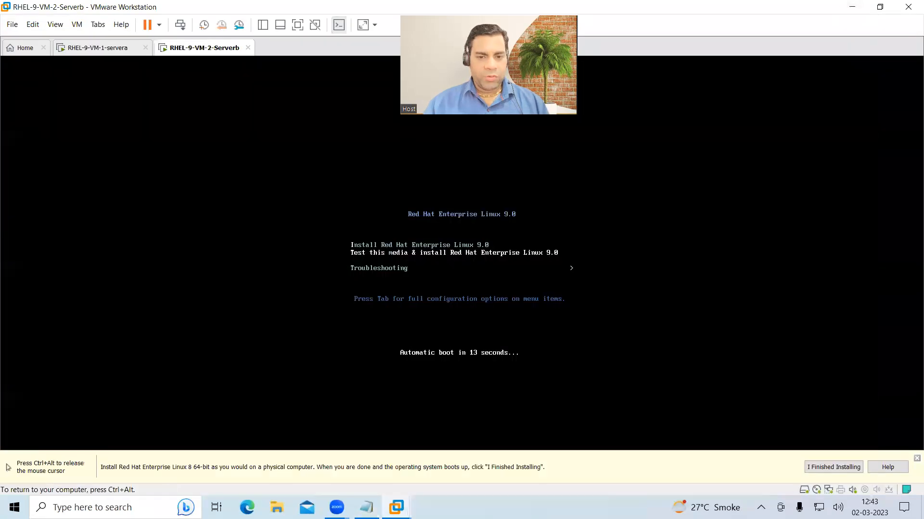
key("Up")
key("Return")
key("ctrl+alt")
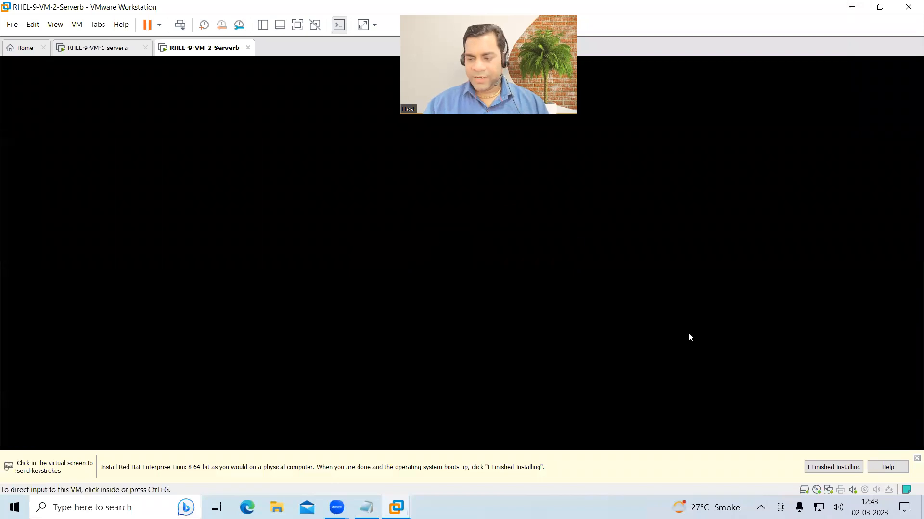
left_click(834, 467)
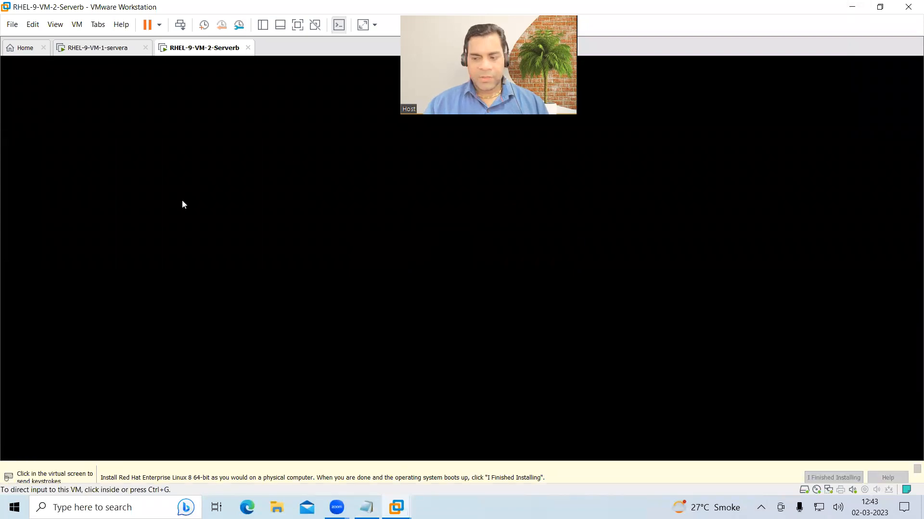
- Check servera's progress, then return to Serverb while its installer loads
left_click(120, 50)
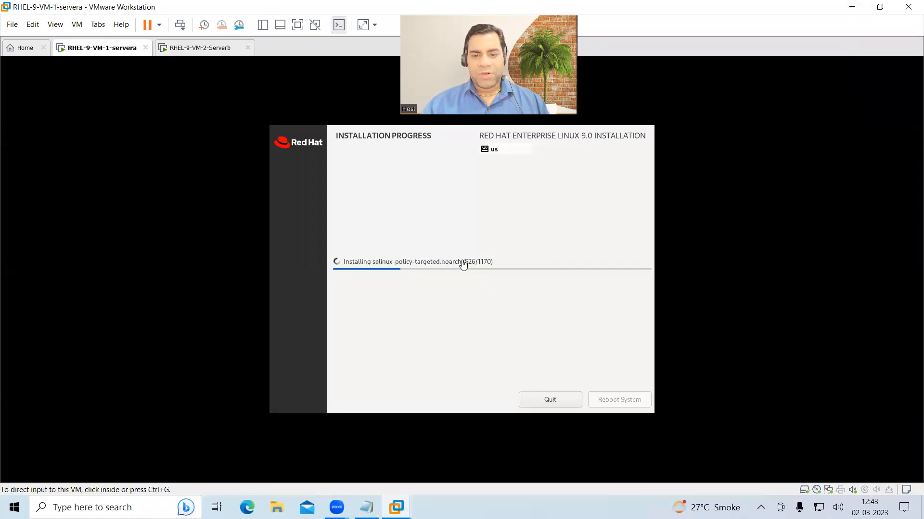
left_click(211, 51)
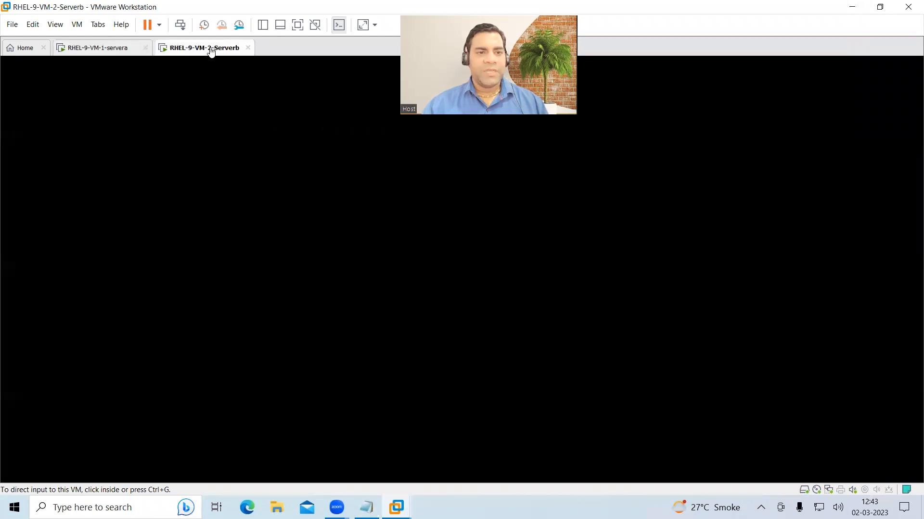
left_click(466, 121)
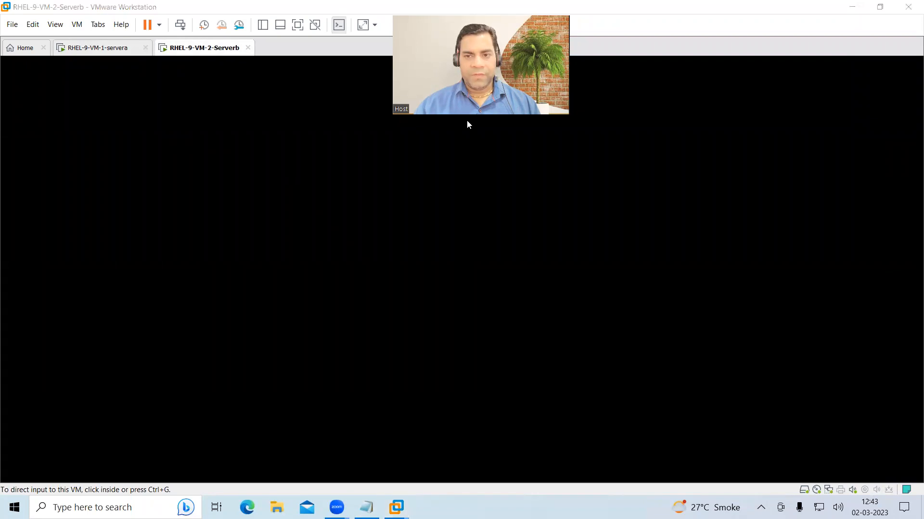
left_click_drag(599, 140, 600, 140)
left_click(206, 55)
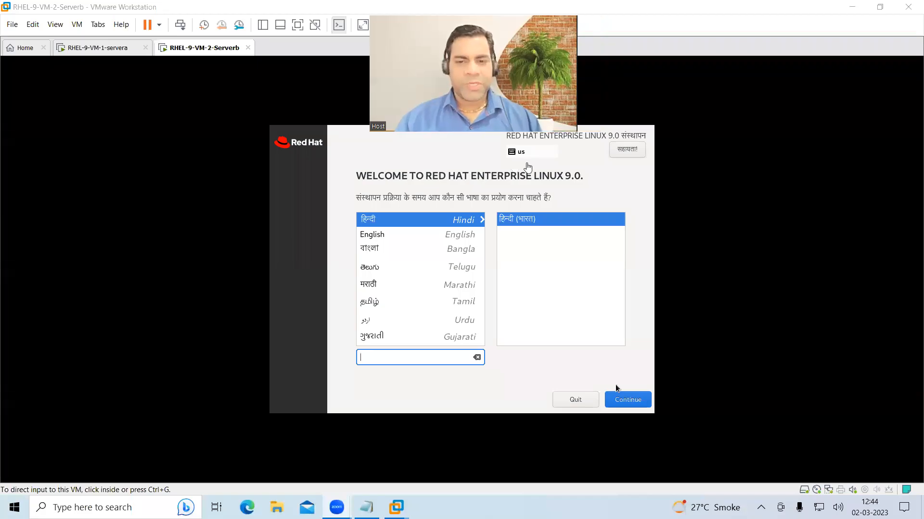
- Choose English as Serverb's installation language and continue
left_click(372, 233)
key("ctrl+alt")
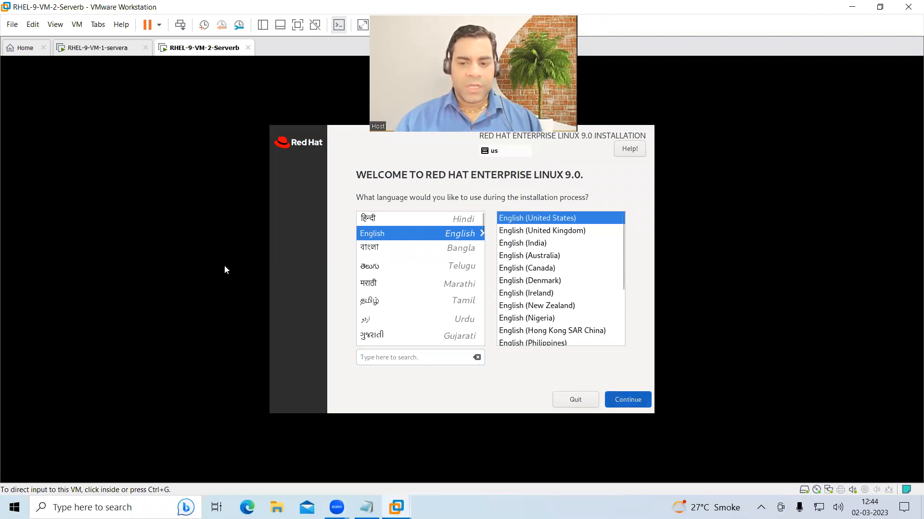
left_click(373, 288)
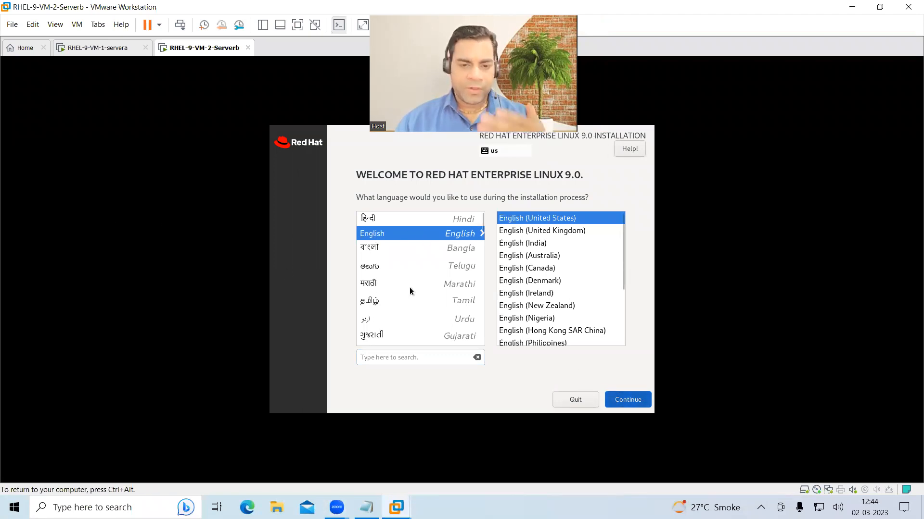
key("Return")
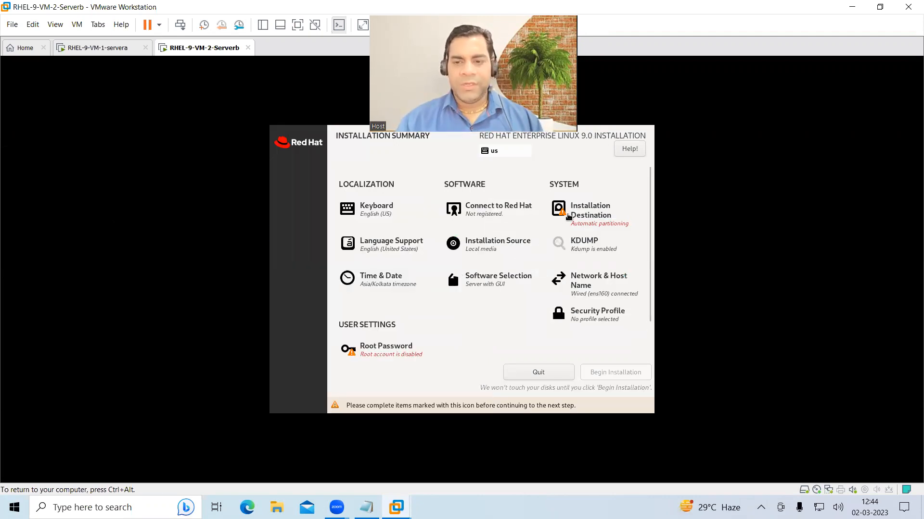
- Accept automatic installation destination and switch on the ens160 Ethernet connection
left_click(576, 210)
left_click(293, 150)
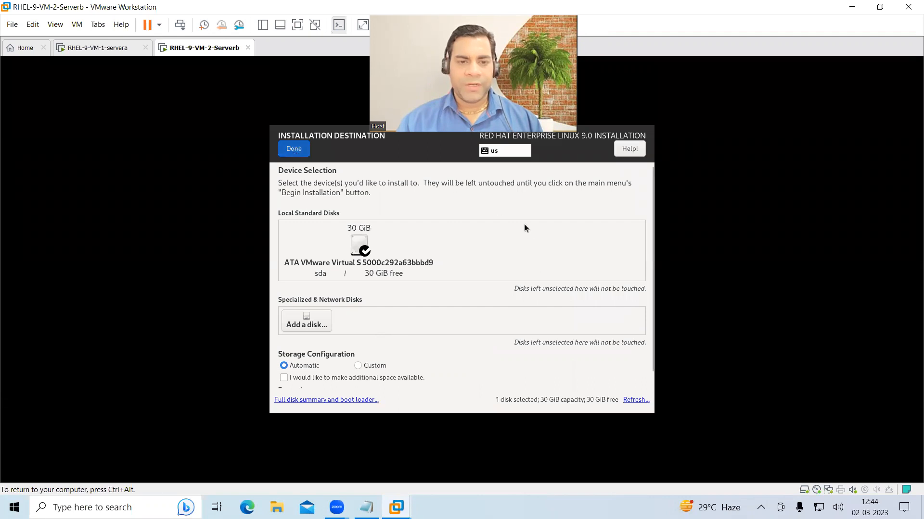
left_click(586, 289)
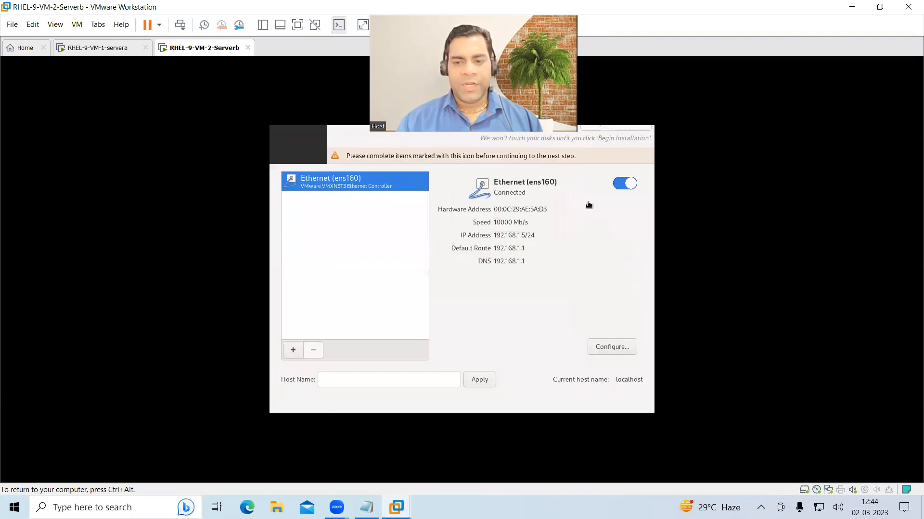
left_click(624, 185)
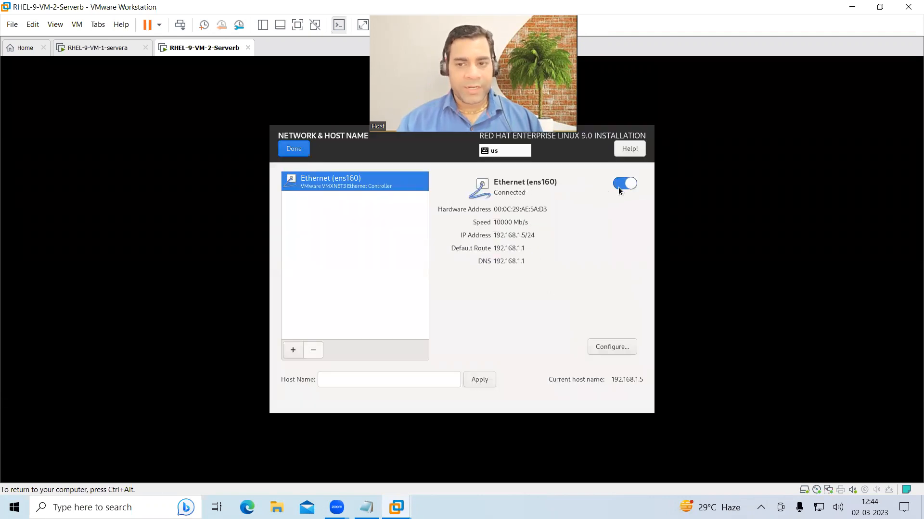
left_click(293, 149)
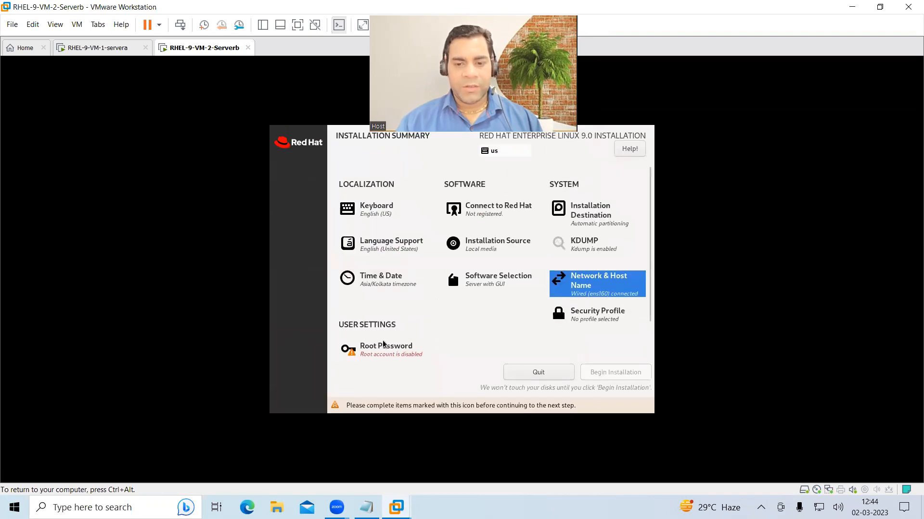
- Set and confirm the root password with root SSH login allowed, accepting the weak-password warning
left_click(372, 310)
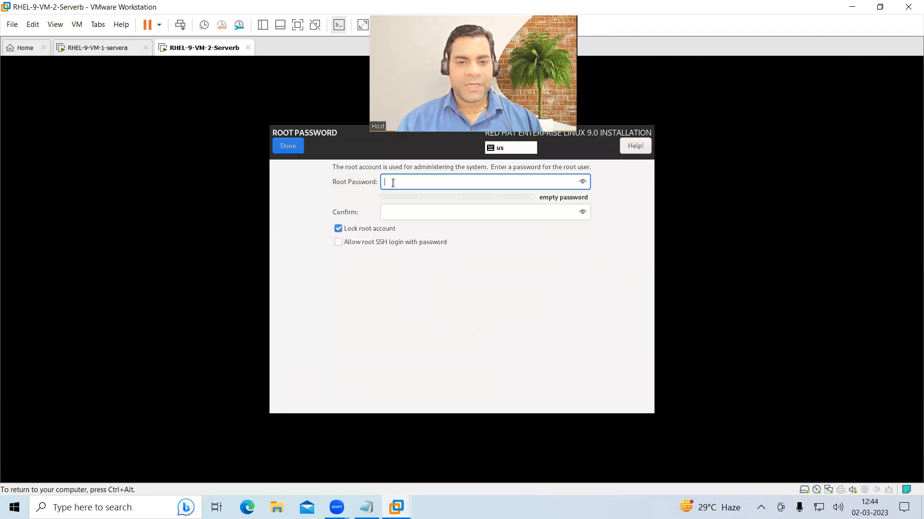
type("redhat1")
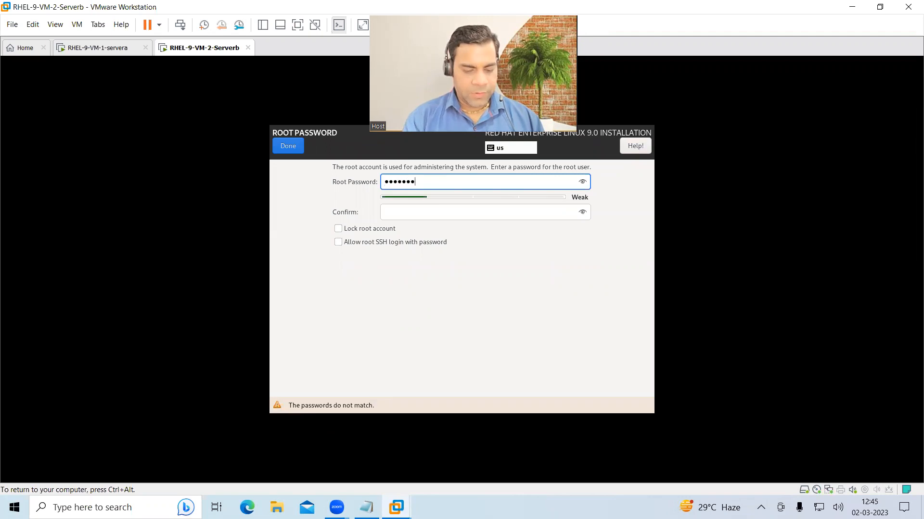
key("BackSpace")
key("BackSpace")
key("BackSpace")
key("BackSpace")
key("BackSpace")
key("BackSpace")
type("redhat")
key("Tab")
type("redhat")
left_click(372, 240)
left_click(287, 146)
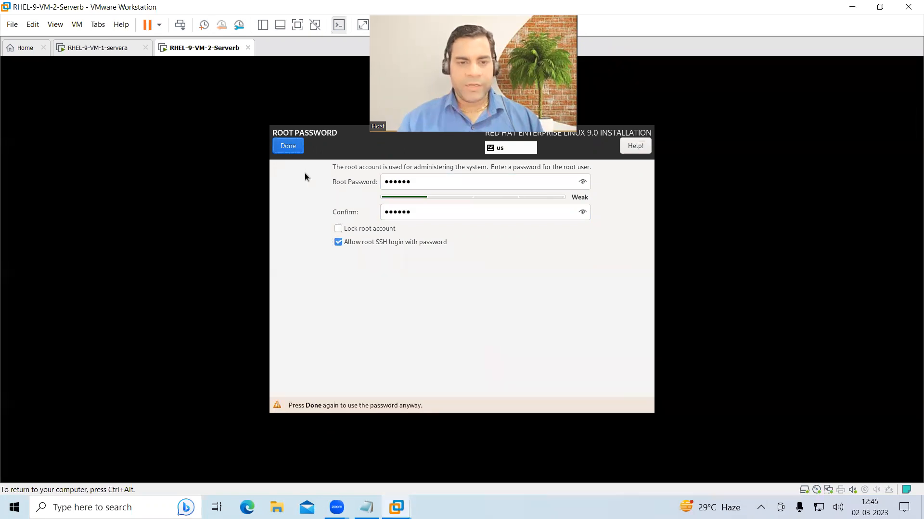
left_click(293, 148)
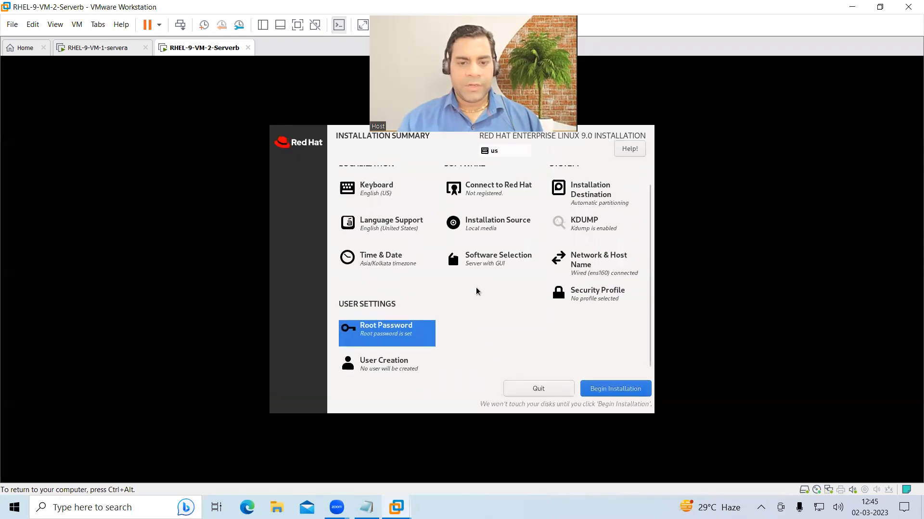
- Create user 'student' with a confirmed password, accept the weak-password warning, and begin installation
left_click(381, 368)
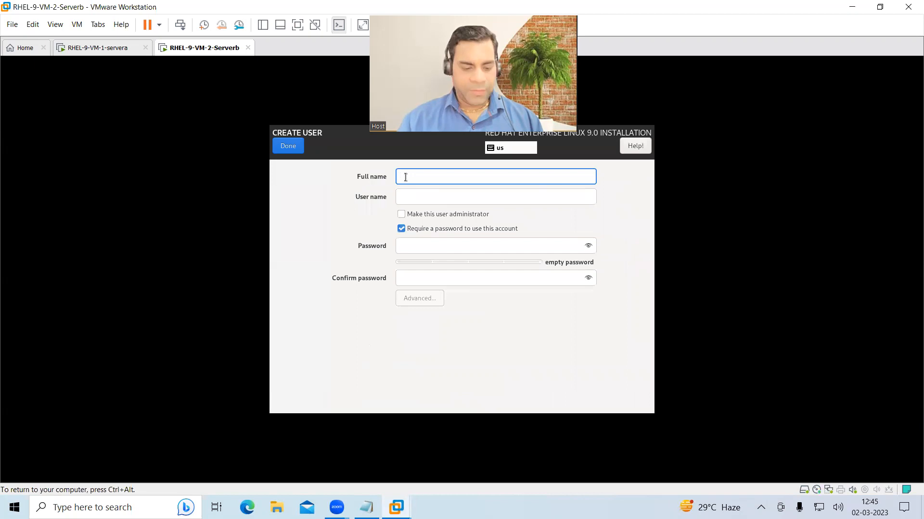
type("student")
key("Tab")
key("Tab")
type("••••")
key("BackSpace")
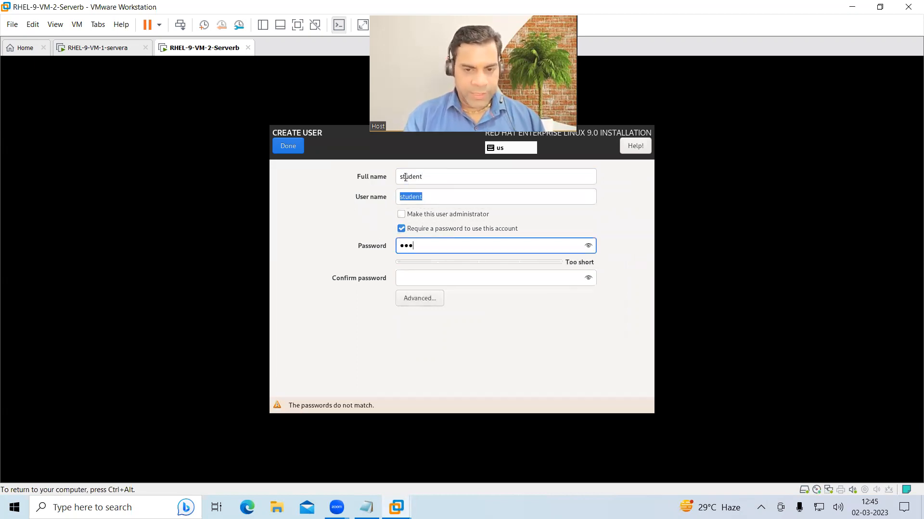
key("BackSpace")
key("BackSpace")
key("BackSpace")
type("•••••••")
key("Tab")
type("•••••••")
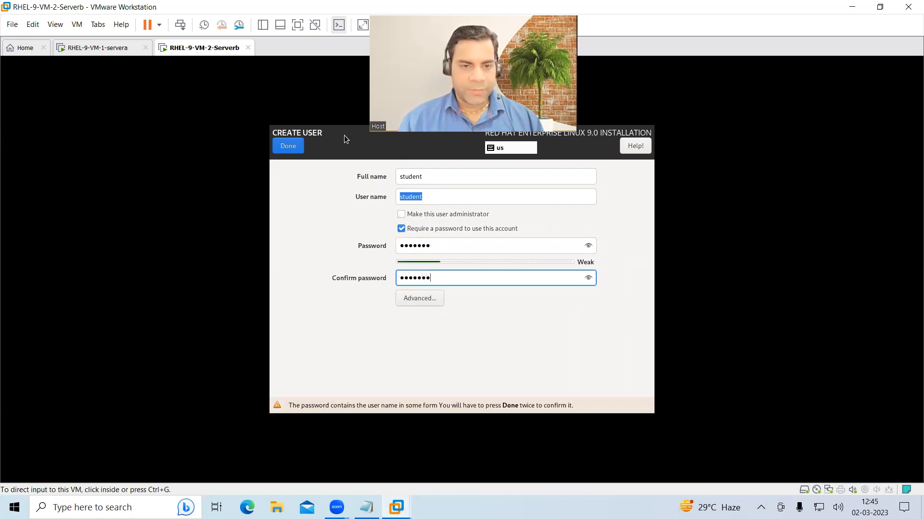
left_click(296, 141)
left_click(296, 140)
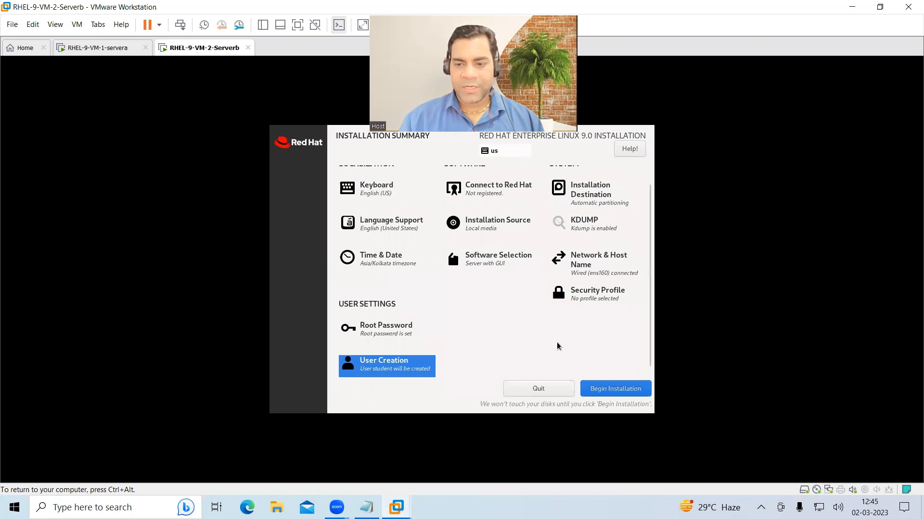
left_click(614, 388)
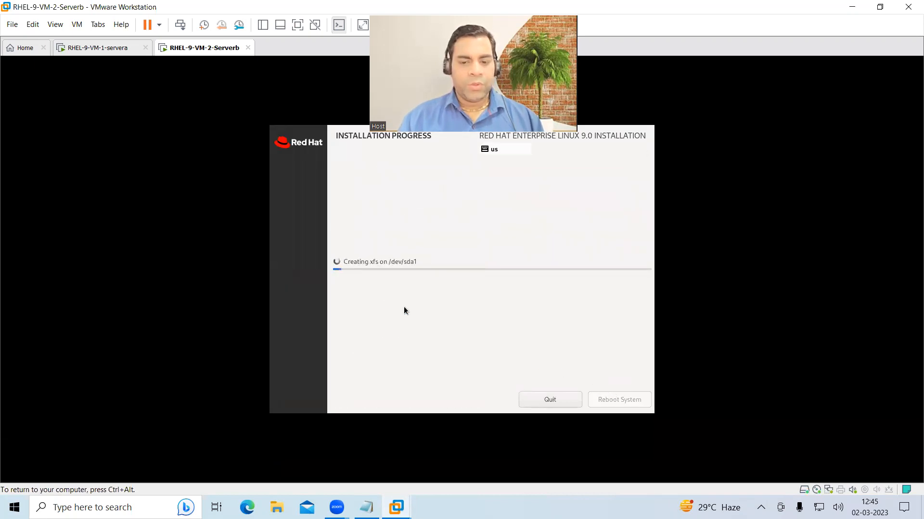
- Monitor the servera and Serverb installations by switching between their tabs
left_click(102, 52)
left_click(209, 55)
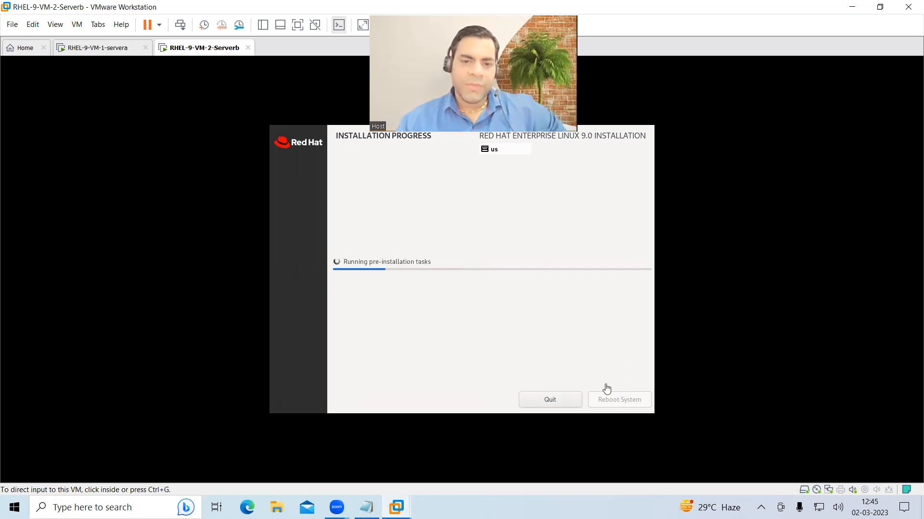
left_click(88, 50)
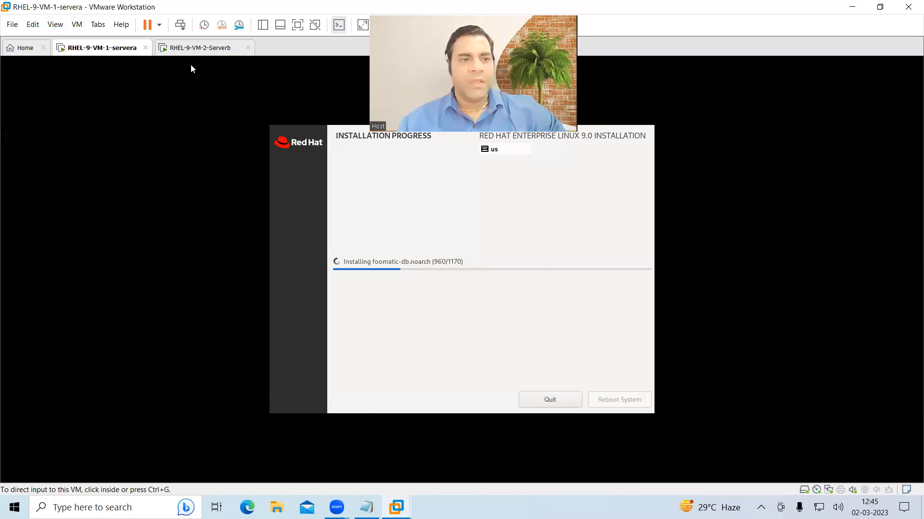
left_click(213, 50)
left_click(106, 56)
left_click(225, 56)
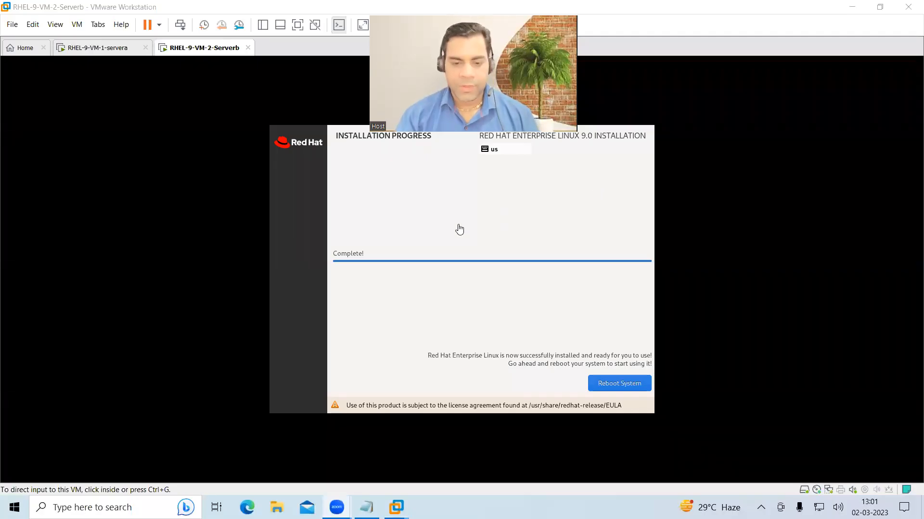
left_click(453, 208)
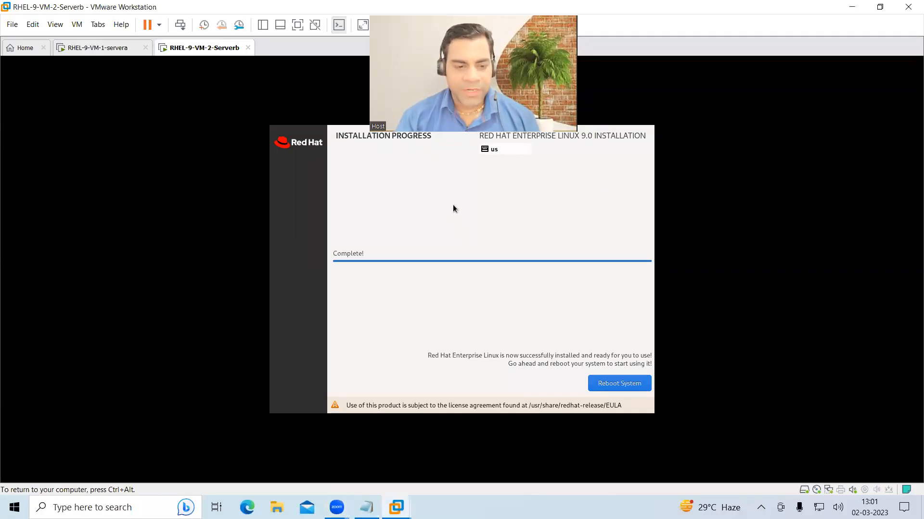
- Reboot servera and then Serverb into their newly installed systems
left_click(108, 49)
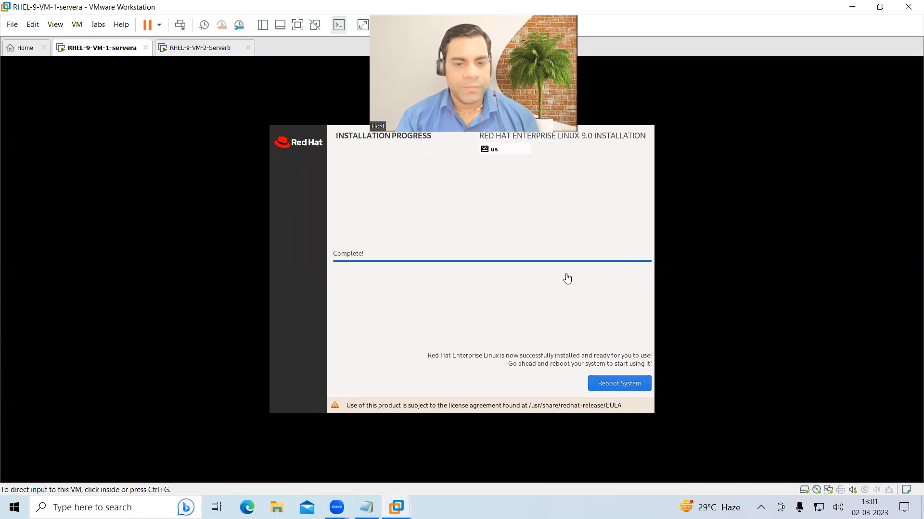
left_click(611, 385)
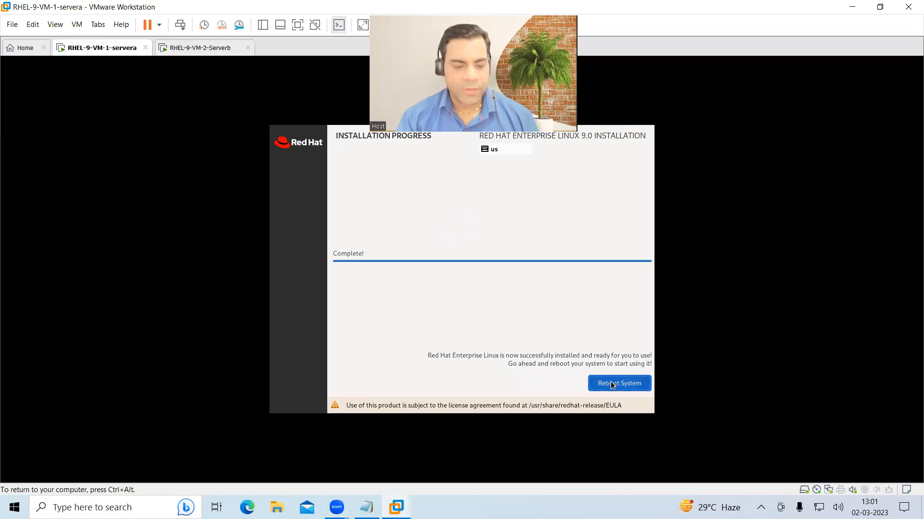
left_click(198, 55)
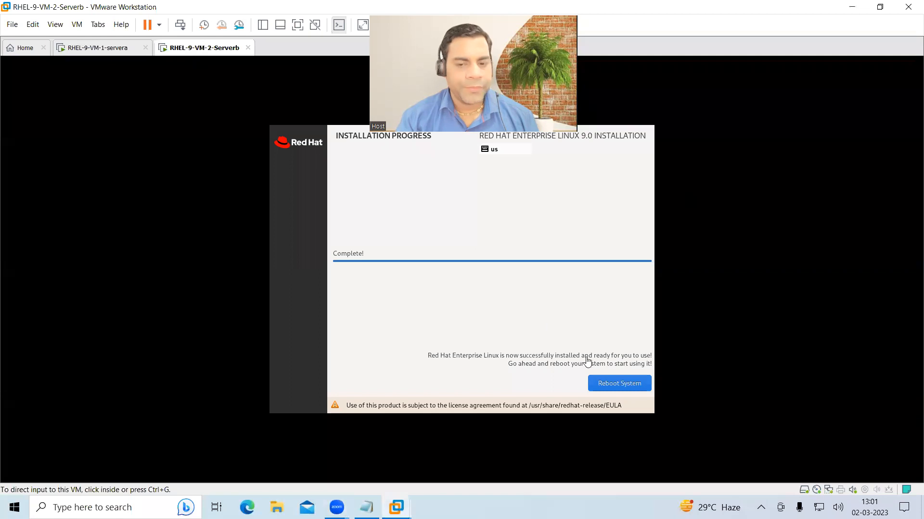
left_click(628, 385)
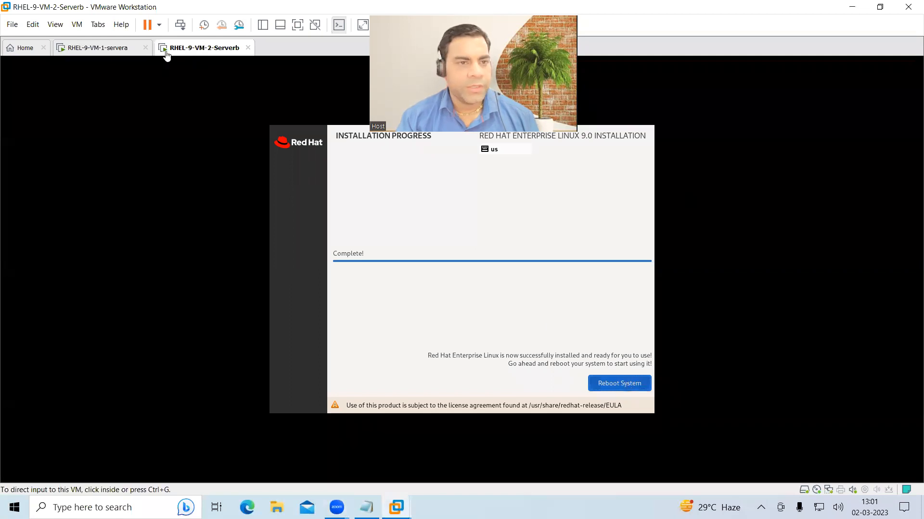
key("ctrl+alt")
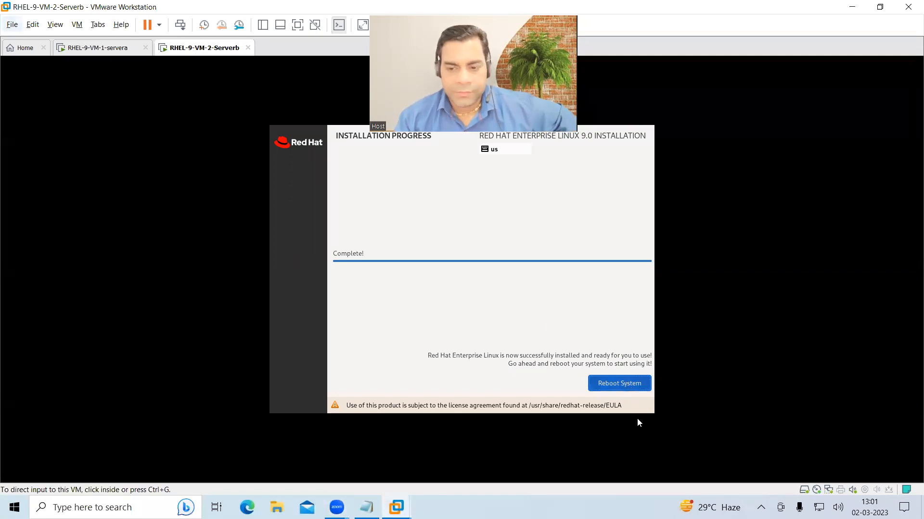
left_click(617, 385)
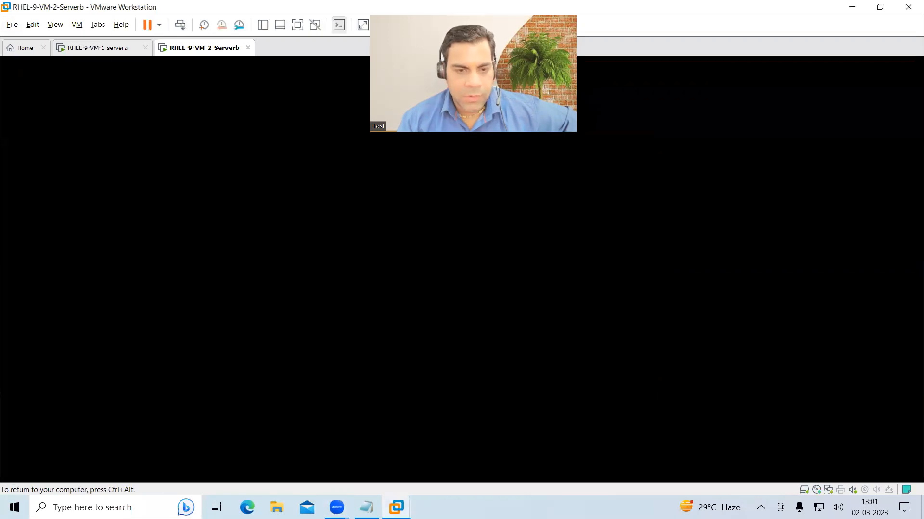
- Wait for Serverb to pass the GRUB menu and reach its Red Hat login screen
key("ctrl+alt")
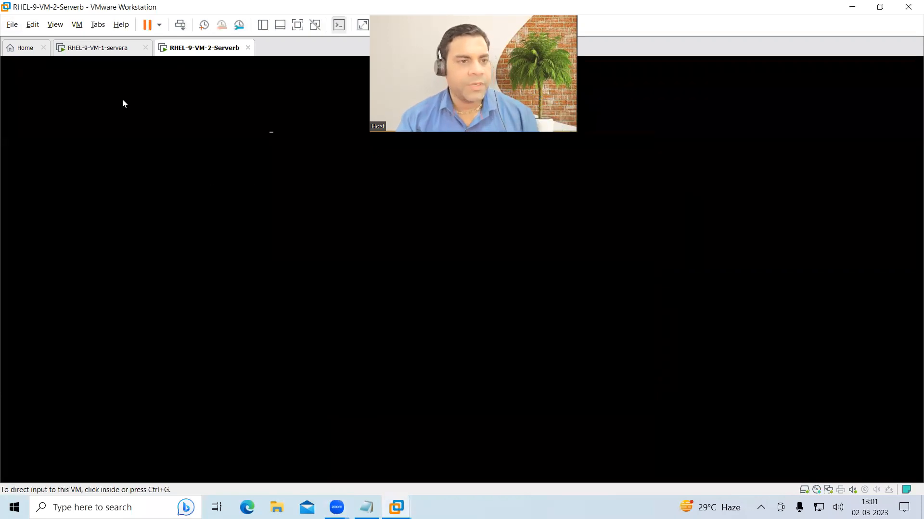
left_click(99, 52)
left_click(181, 54)
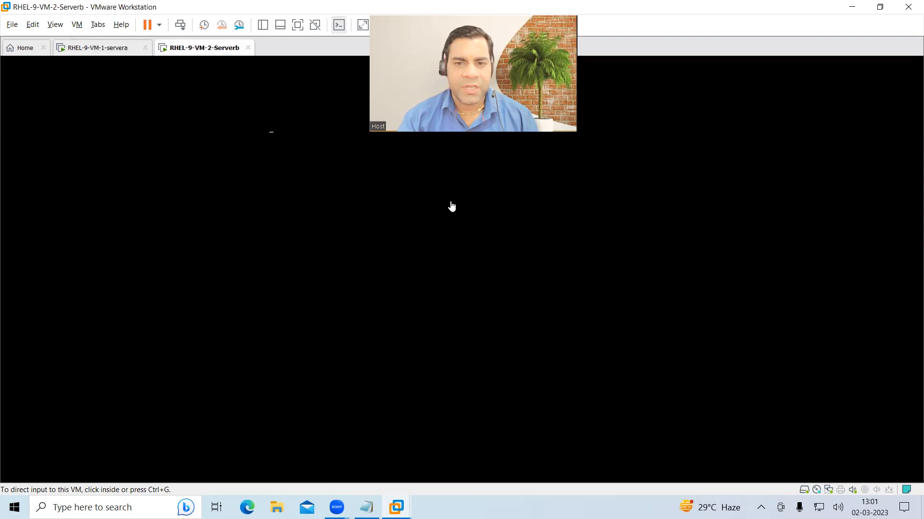
mouse_move(580, 255)
left_mouse_down()
mouse_move(483, 249)
mouse_move(714, 355)
mouse_move(643, 254)
mouse_move(589, 254)
left_mouse_up()
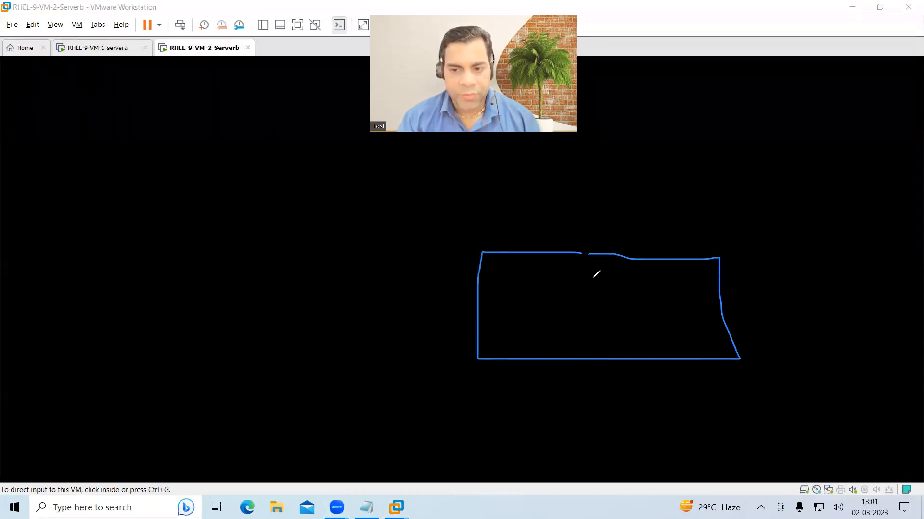
left_click_drag(560, 222, 567, 220)
mouse_move(659, 227)
left_mouse_down()
mouse_move(635, 270)
mouse_move(650, 226)
left_mouse_up()
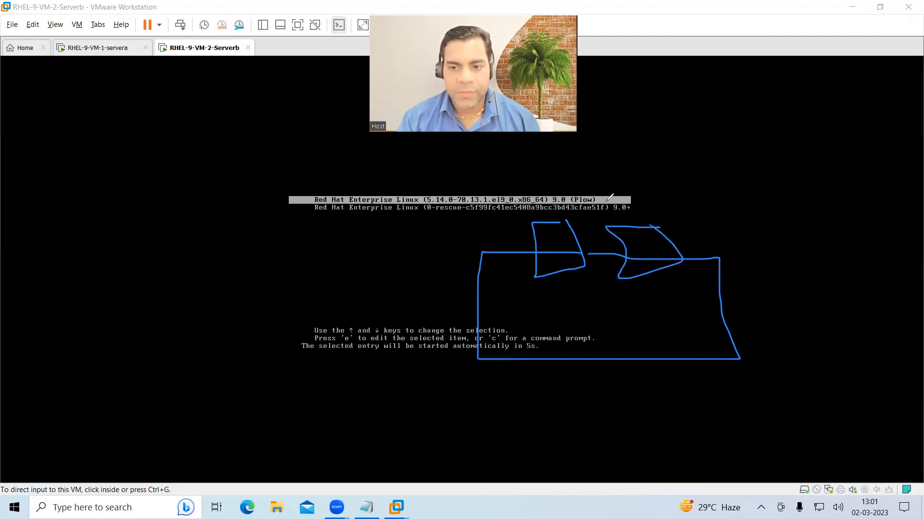
left_click_drag(559, 235, 525, 179)
mouse_move(652, 235)
left_mouse_down()
mouse_move(661, 162)
mouse_move(680, 176)
left_mouse_up()
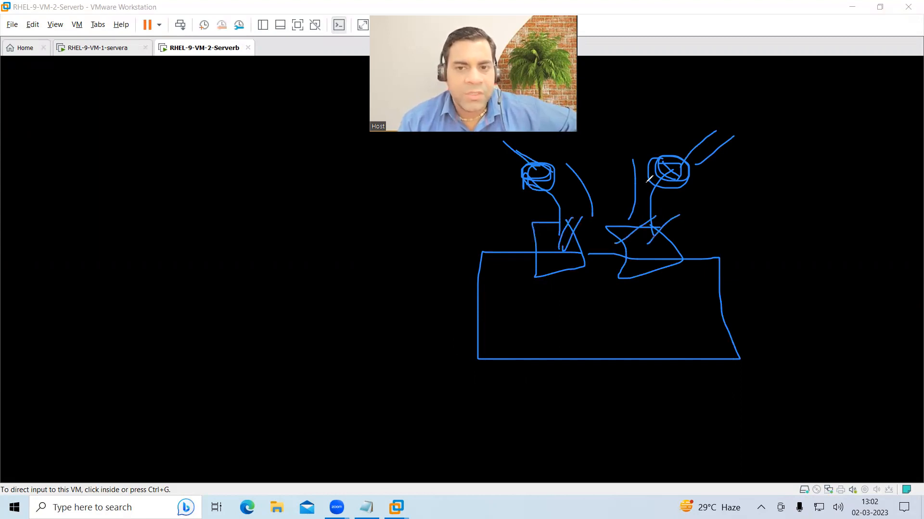
key("e")
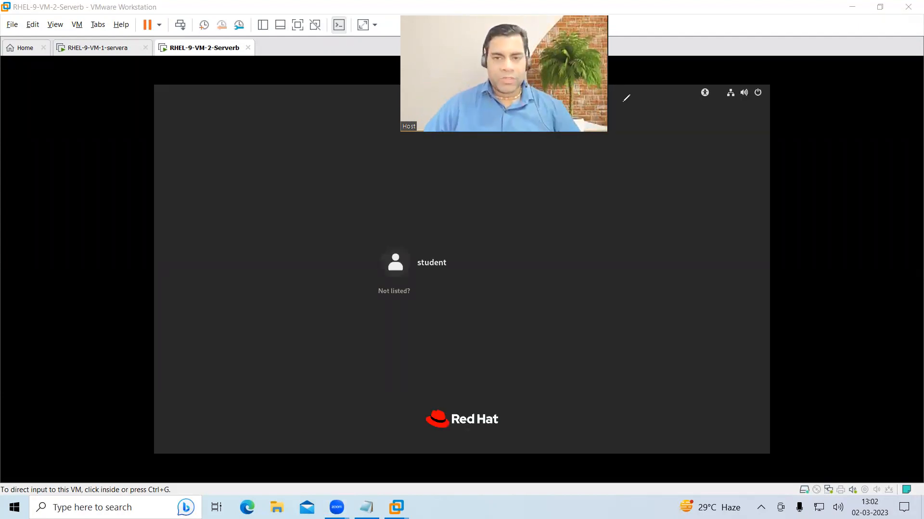
- Log in on Serverb's login screen with the account password
left_click(412, 301)
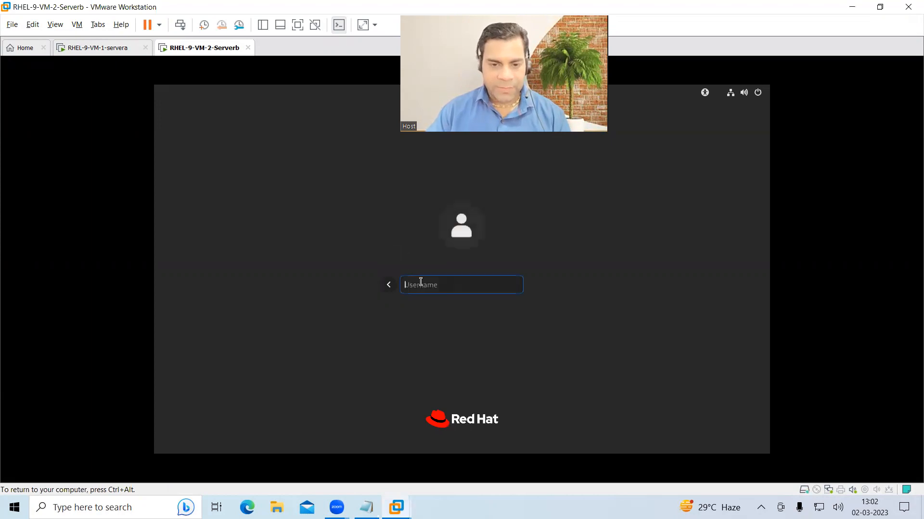
type("••••••")
key("Return")
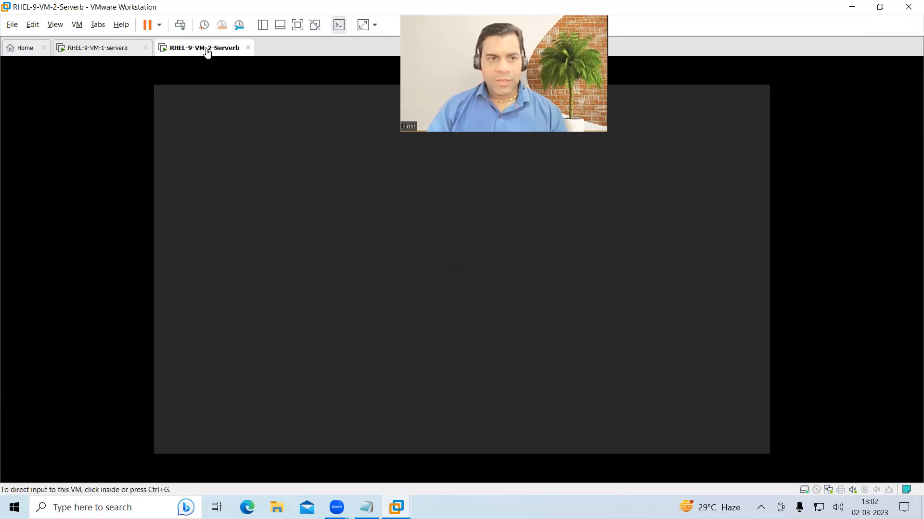
- Log in to servera as root through 'Not listed?' and enter its desktop
left_click(102, 48)
left_click(392, 290)
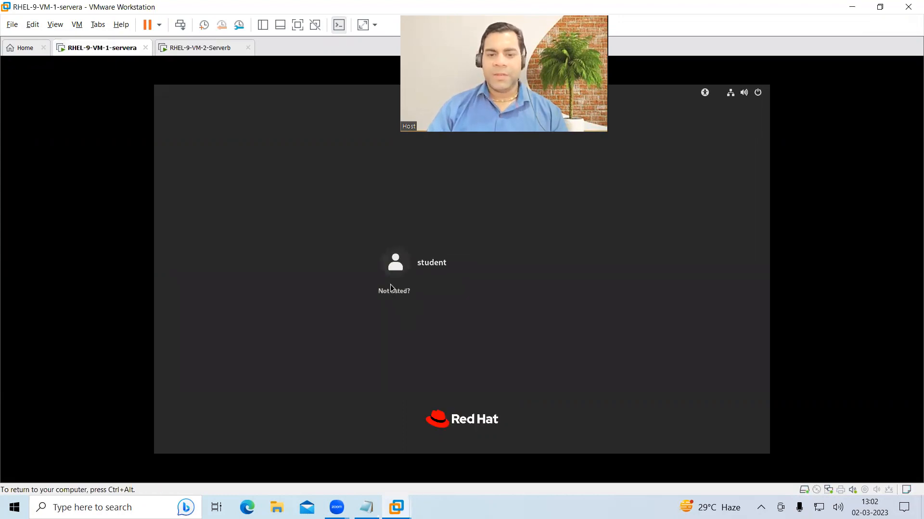
type("root")
key("Return")
type("•••••")
key("Return")
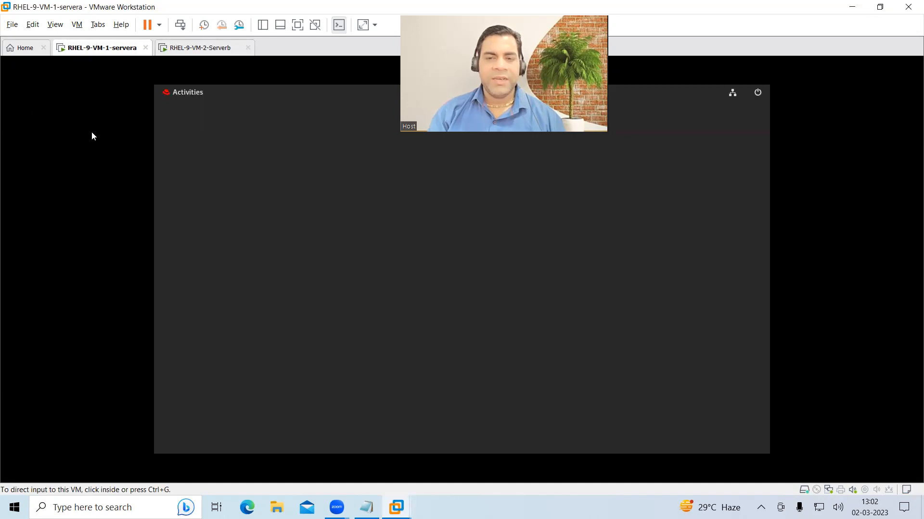
left_click(206, 153)
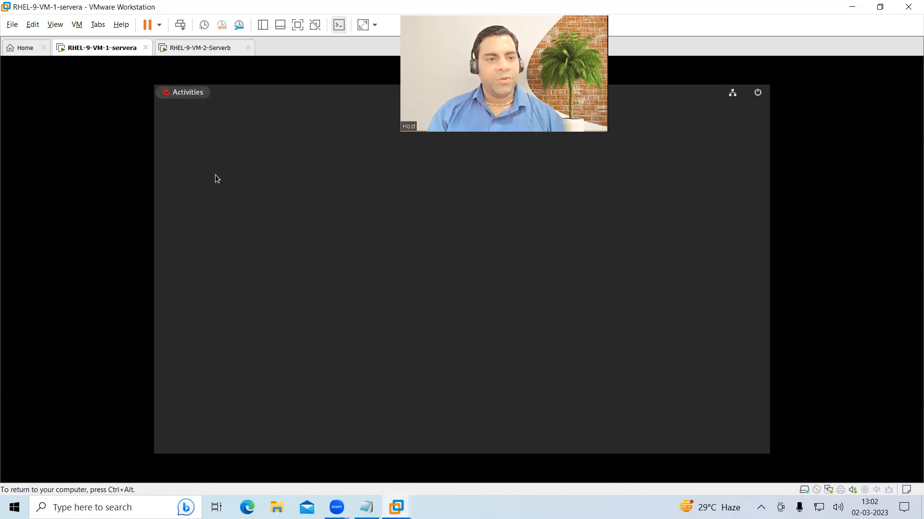
left_click(192, 48)
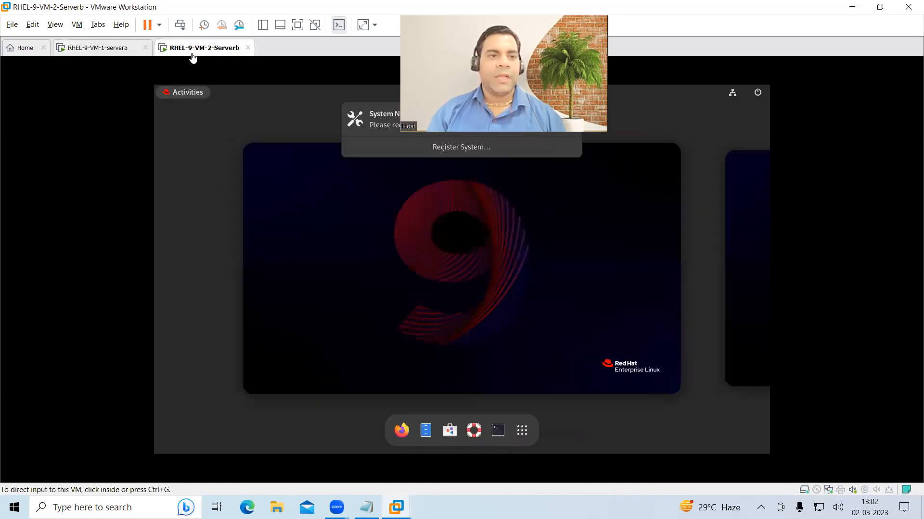
left_click_drag(573, 118, 610, 102)
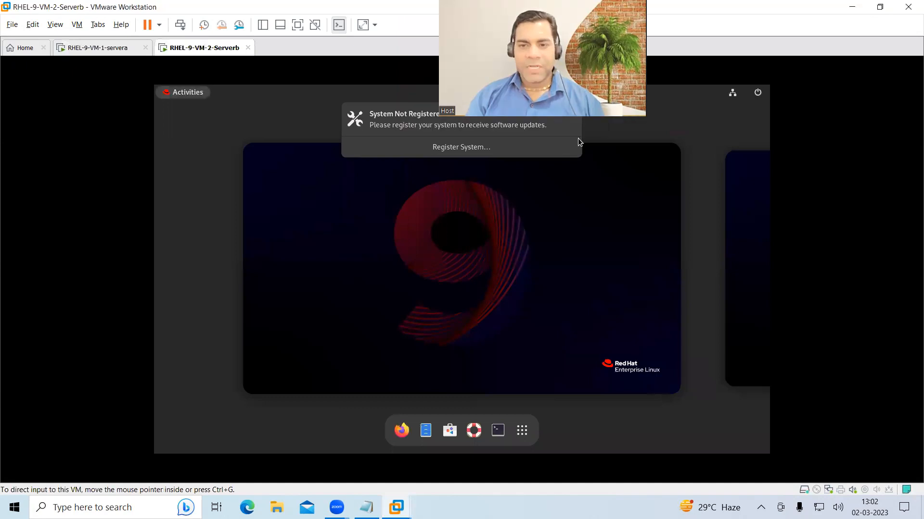
left_click(571, 121)
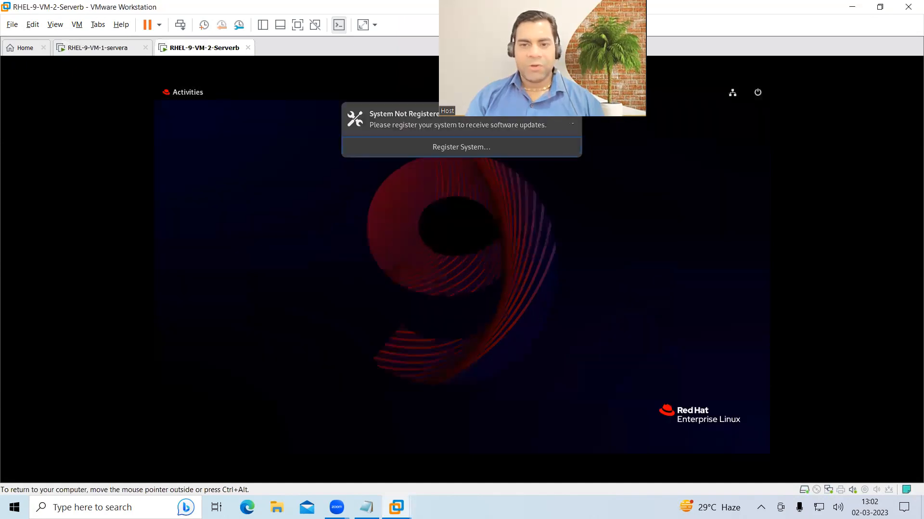
right_click(374, 218)
left_click(431, 233)
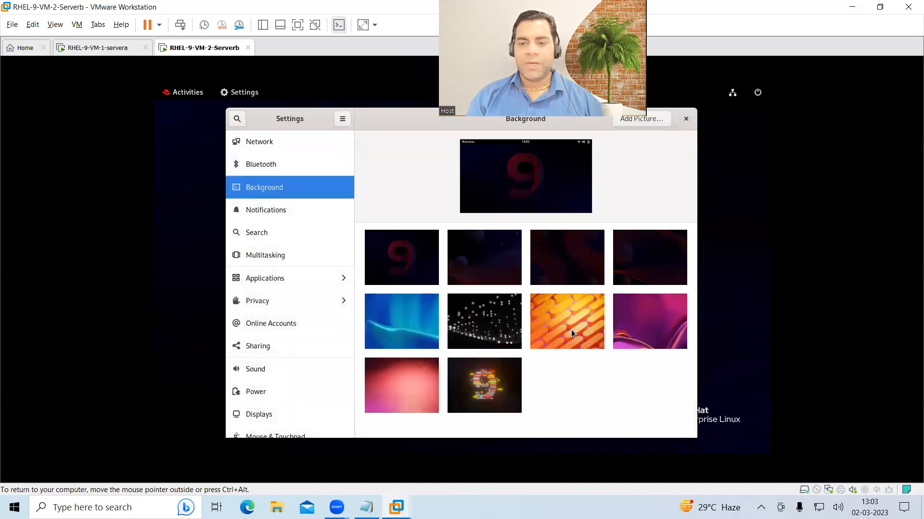
left_click(570, 330)
left_click(685, 118)
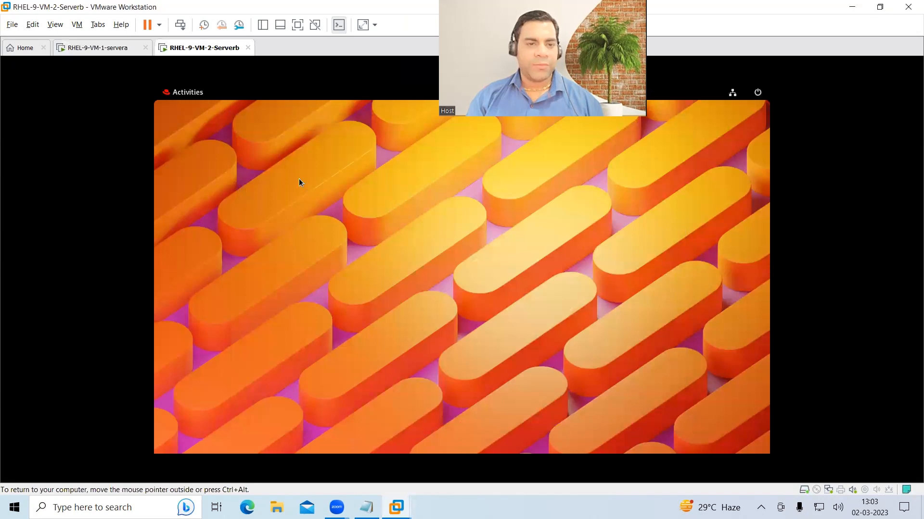
- Launch a Terminal on Serverb and move it toward the desktop centre
left_click(179, 93)
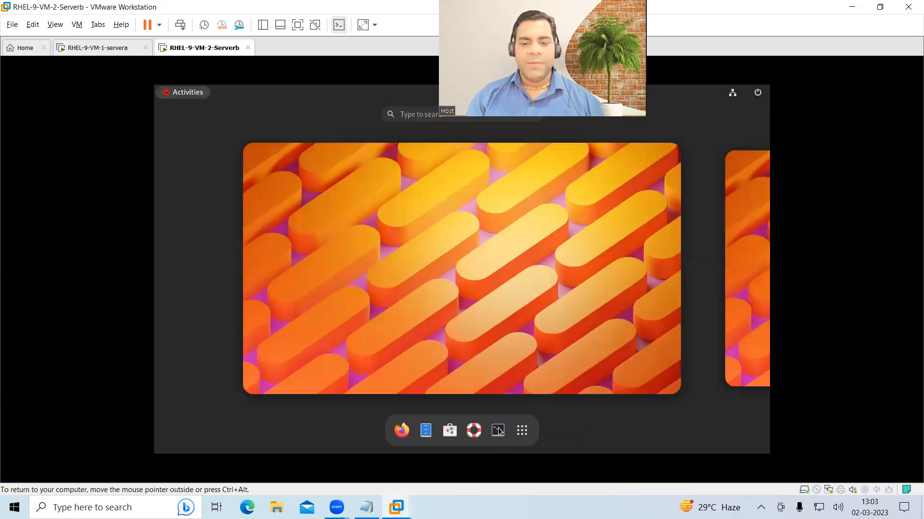
left_click(497, 428)
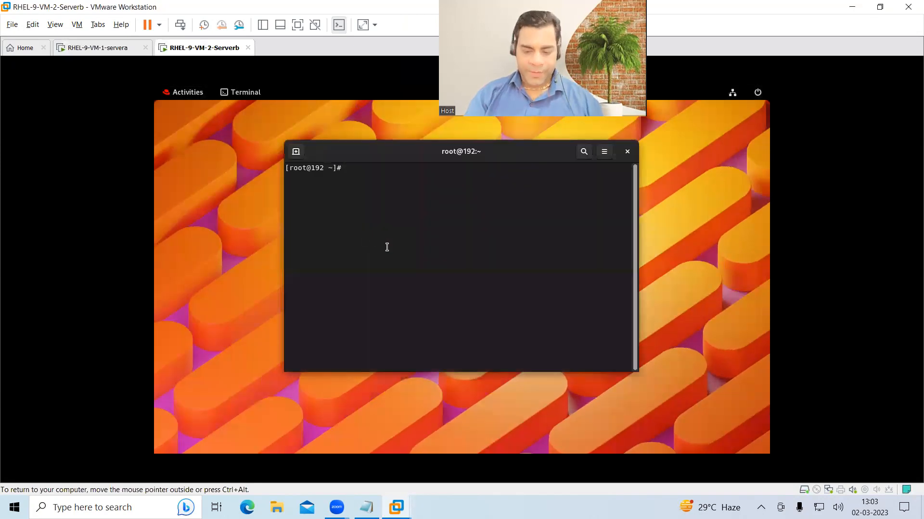
key("Return")
key("Return")
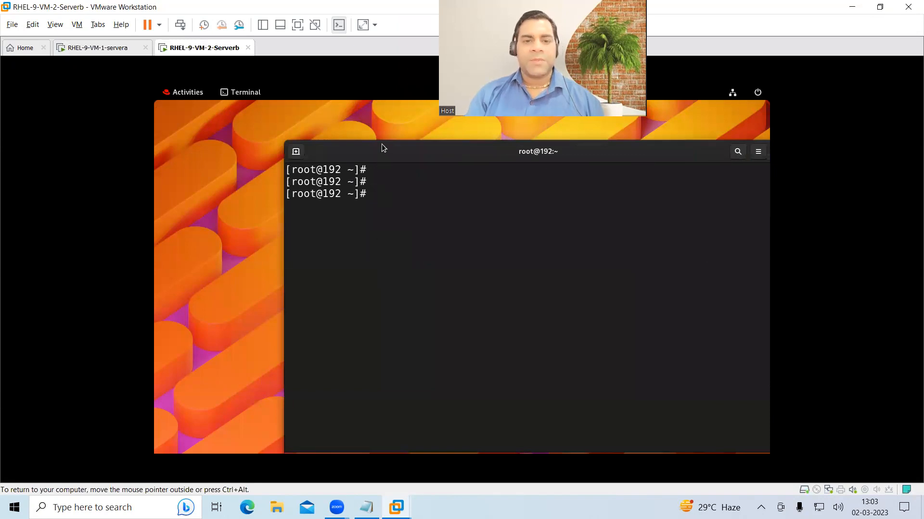
left_click_drag(381, 150, 295, 144)
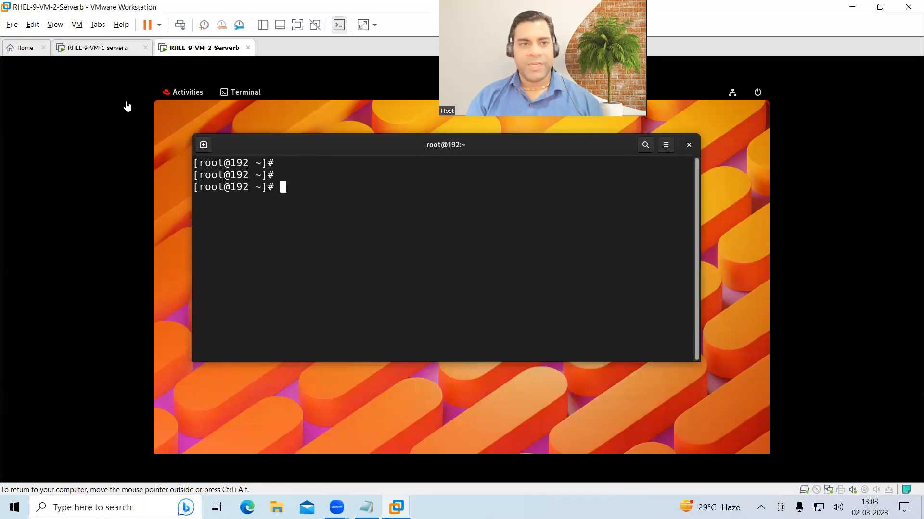
- Launch a root Terminal from servera's Activities dock, briefly glancing at Serverb
left_click(98, 48)
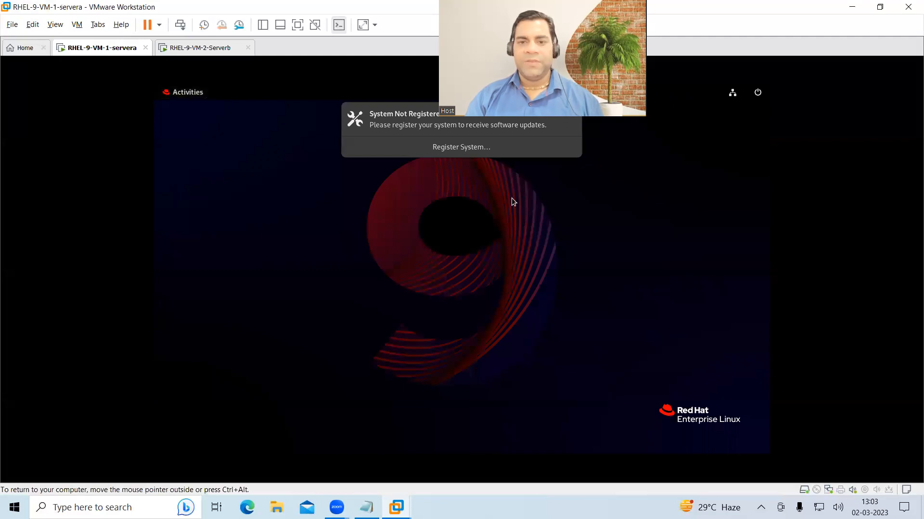
left_click(201, 96)
left_click(498, 430)
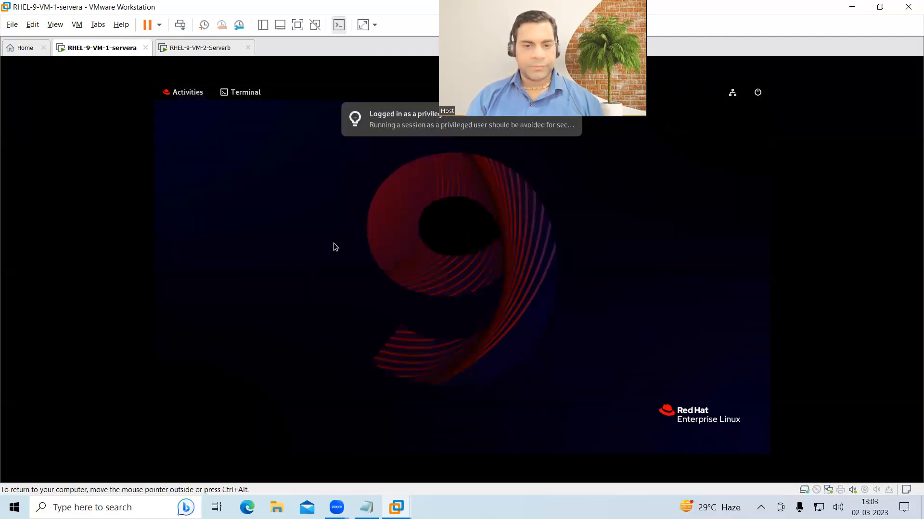
key("Return")
key("Return")
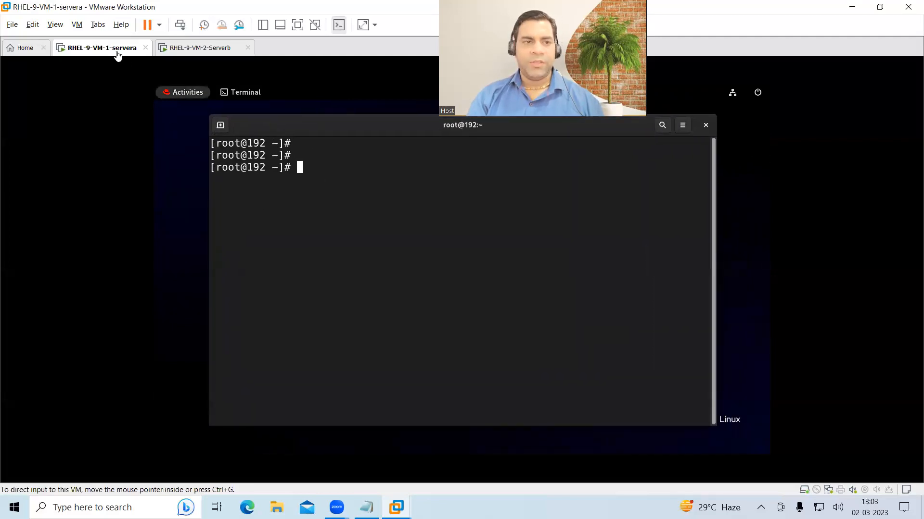
left_click(222, 48)
left_click(97, 51)
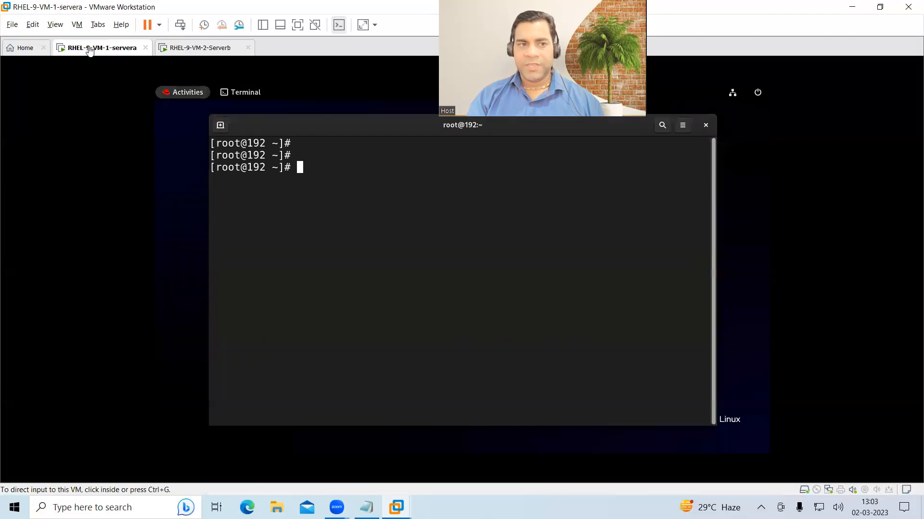
- Take a 'Fresh machine' snapshot of servera in Snapshot Manager, then switch to Serverb
left_click(239, 25)
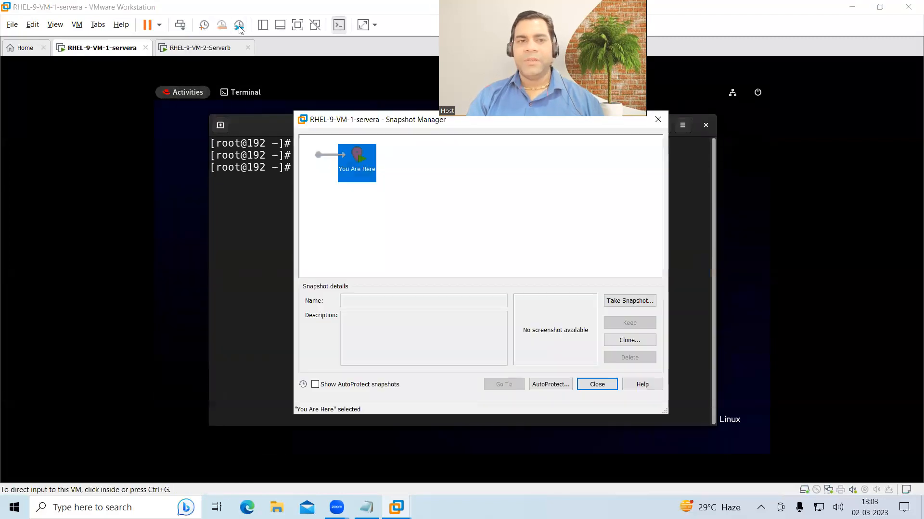
left_click(616, 301)
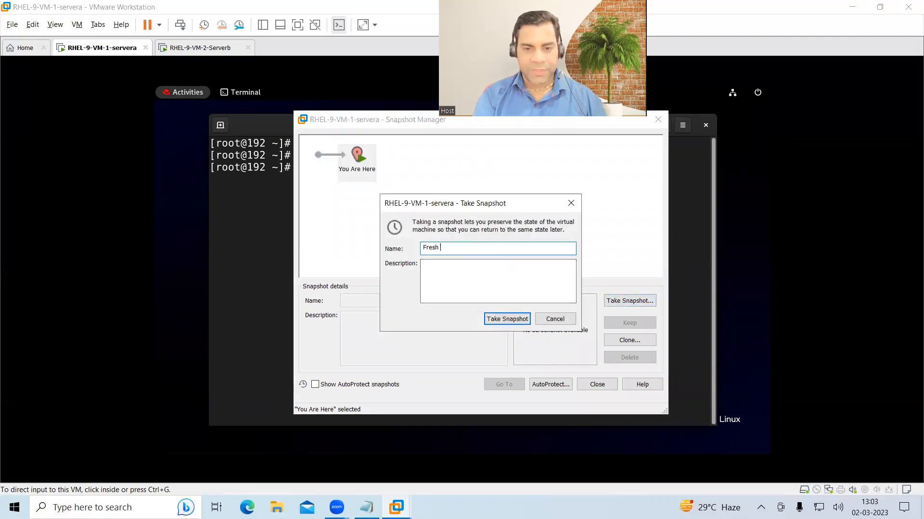
key("Return")
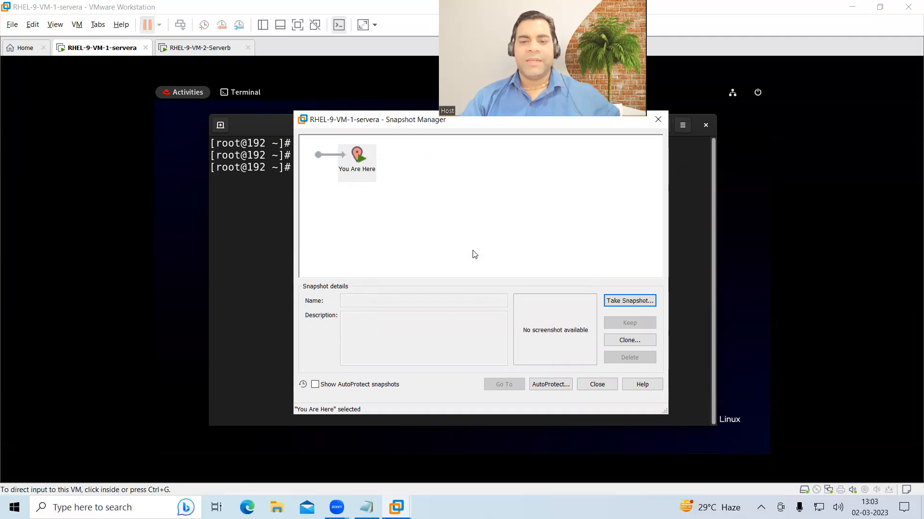
left_click(354, 171)
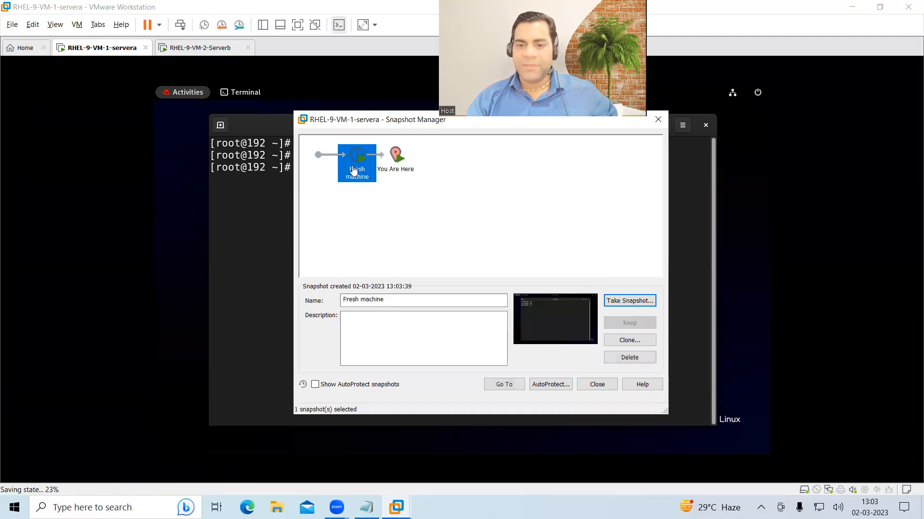
left_click(597, 385)
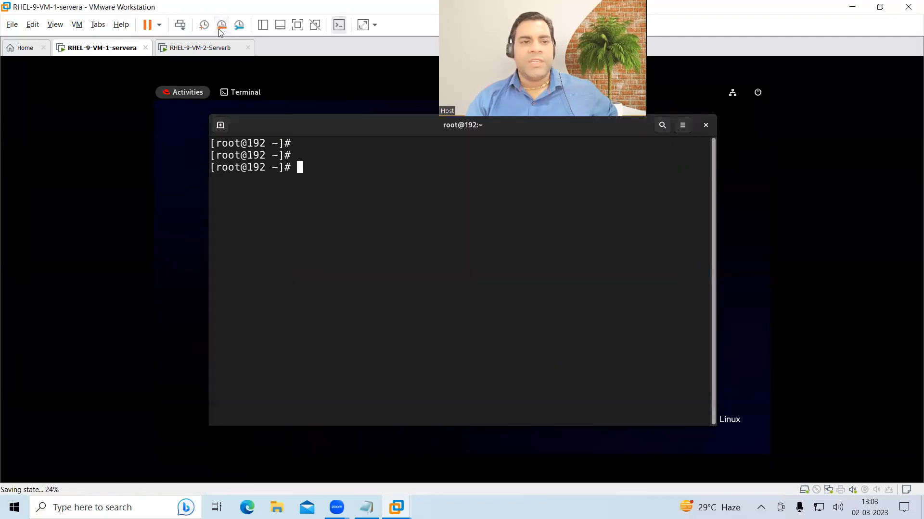
left_click(219, 50)
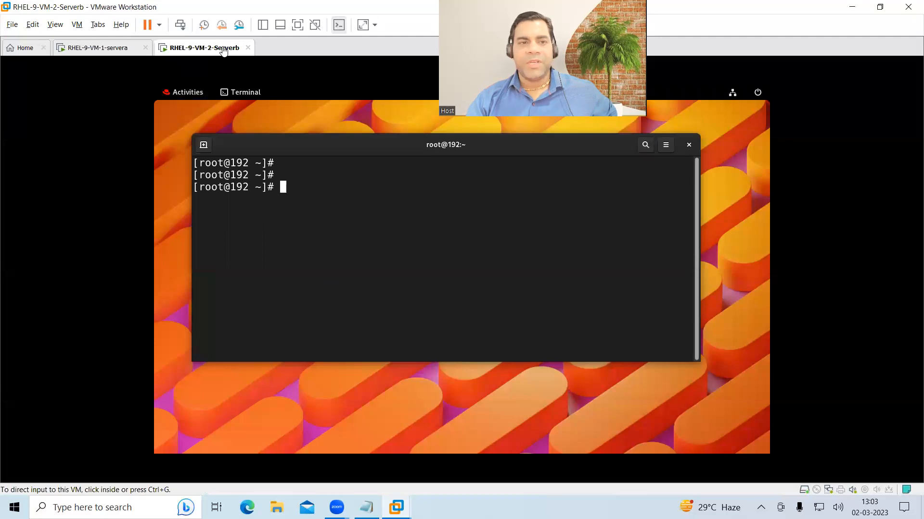
left_click(239, 25)
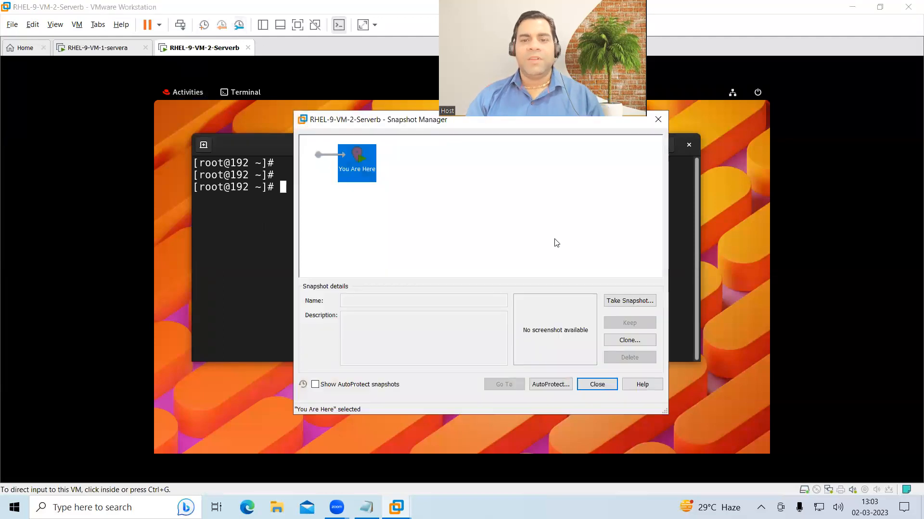
left_click(624, 303)
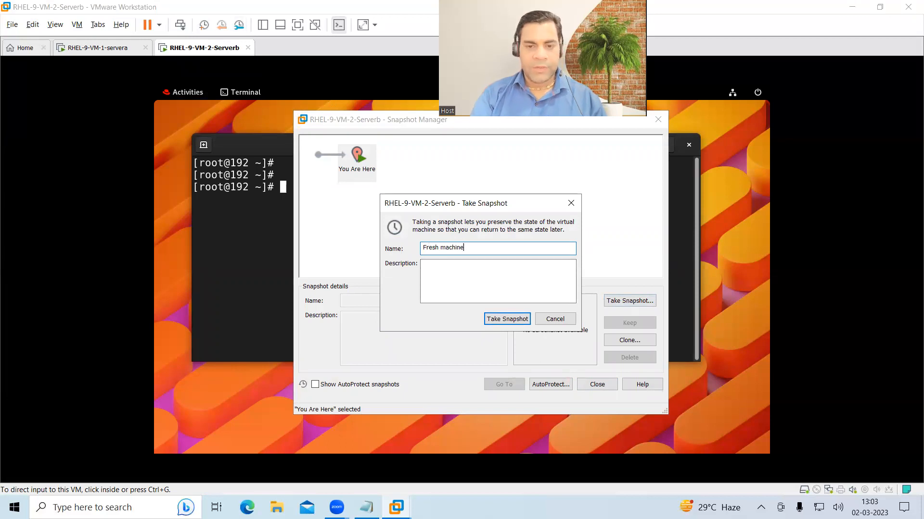
type("Fresh machine")
key("Return")
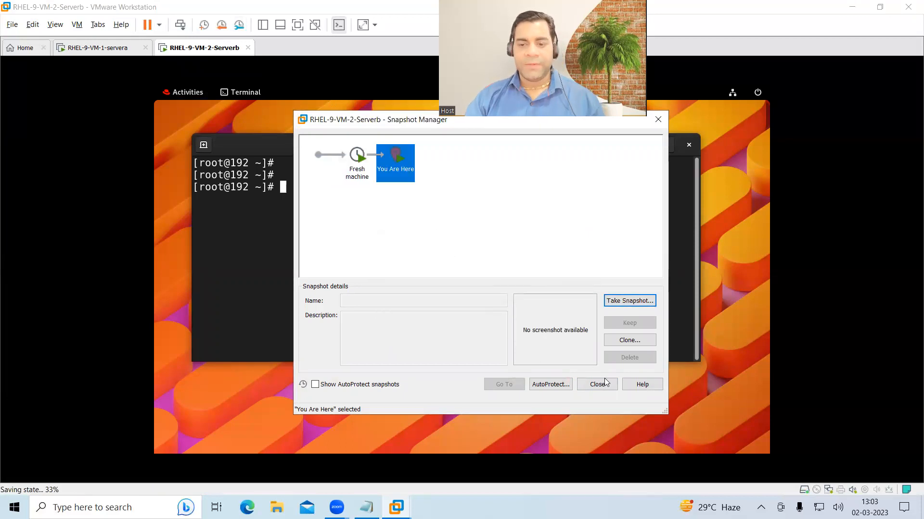
left_click(606, 385)
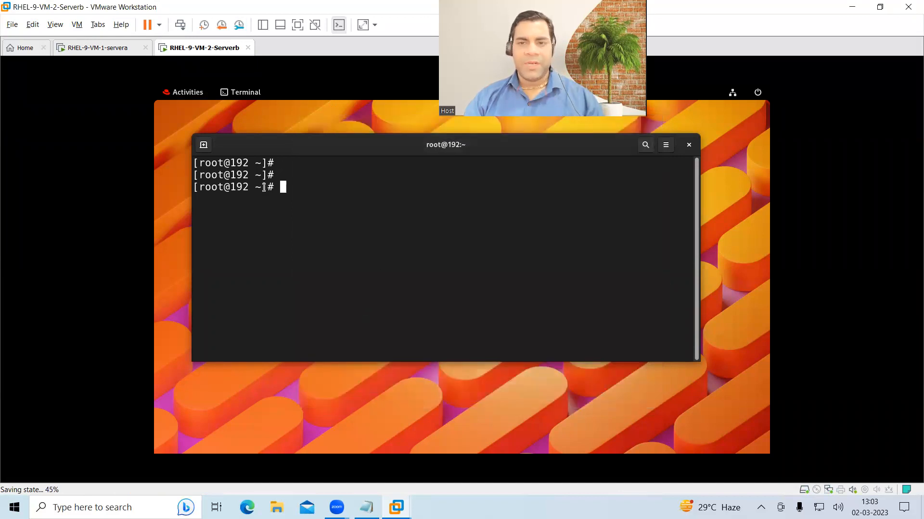
- Revert servera to its 'Fresh machine' snapshot from the Snapshot Manager
right_click(110, 53)
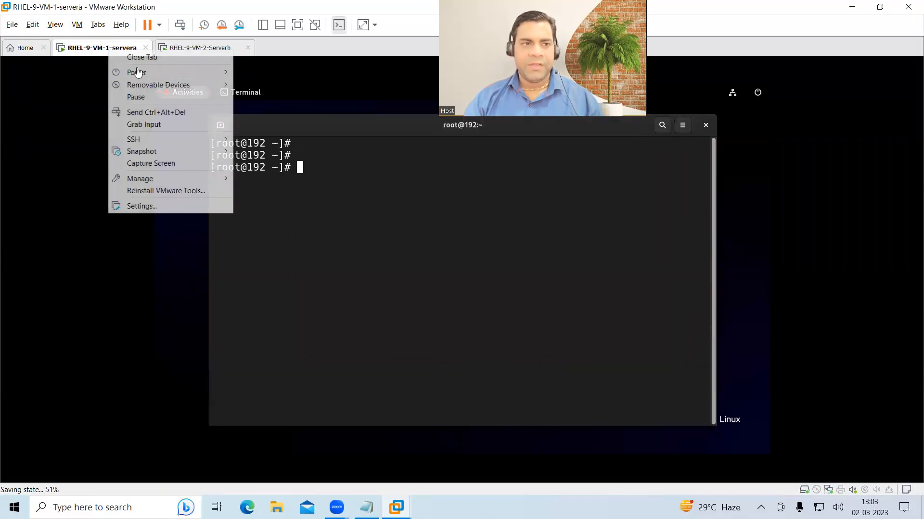
left_click(87, 51)
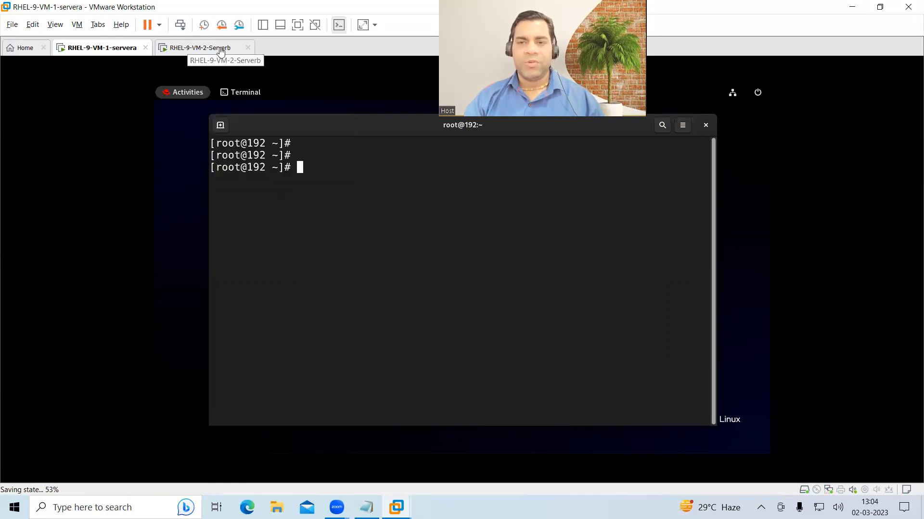
left_click(239, 25)
left_click(357, 159)
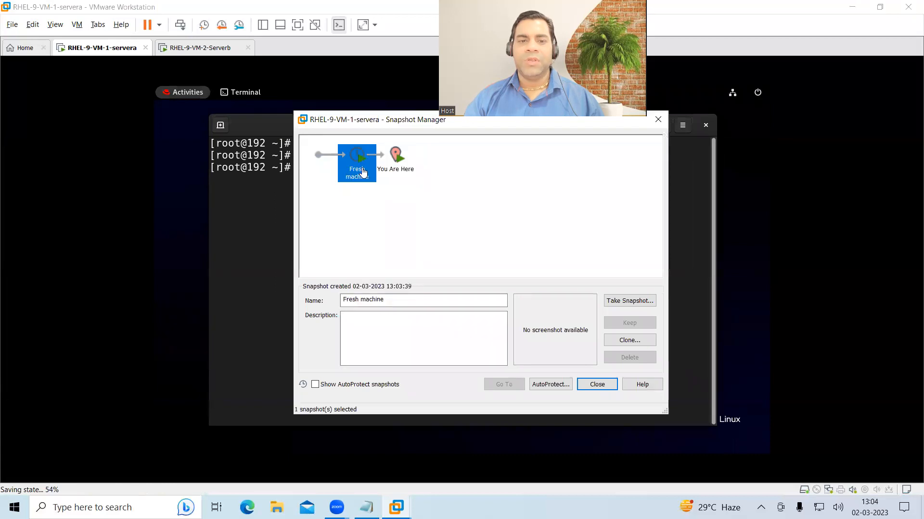
left_click(505, 384)
left_click(510, 285)
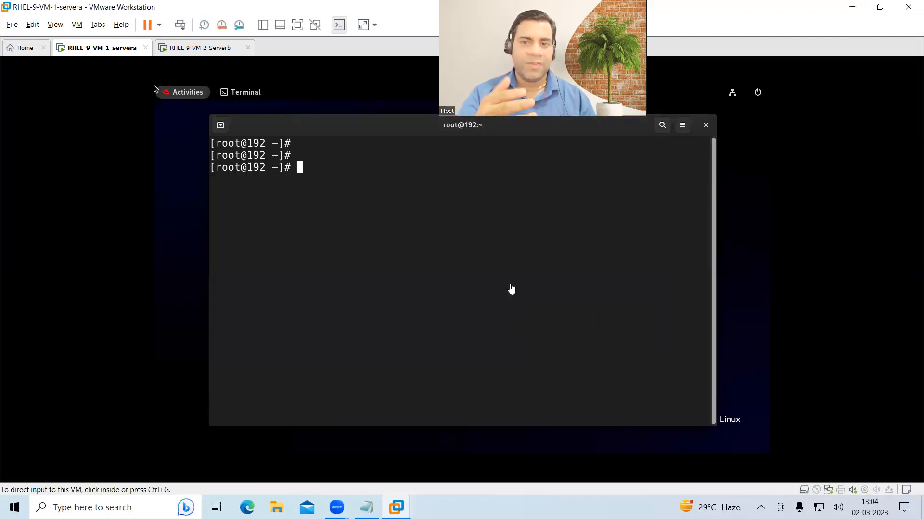
- Revert Serverb to its 'Fresh machine' snapshot as well
left_click(200, 50)
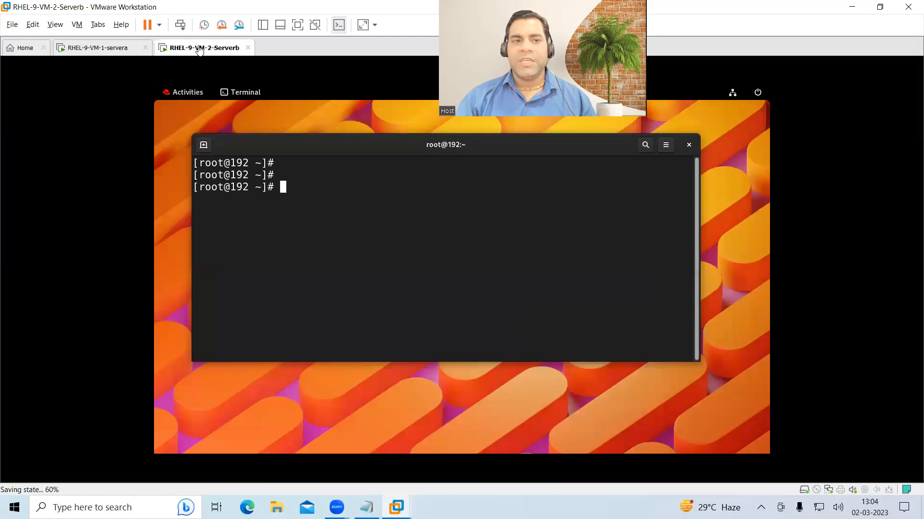
key("ctrl+m")
left_click(357, 161)
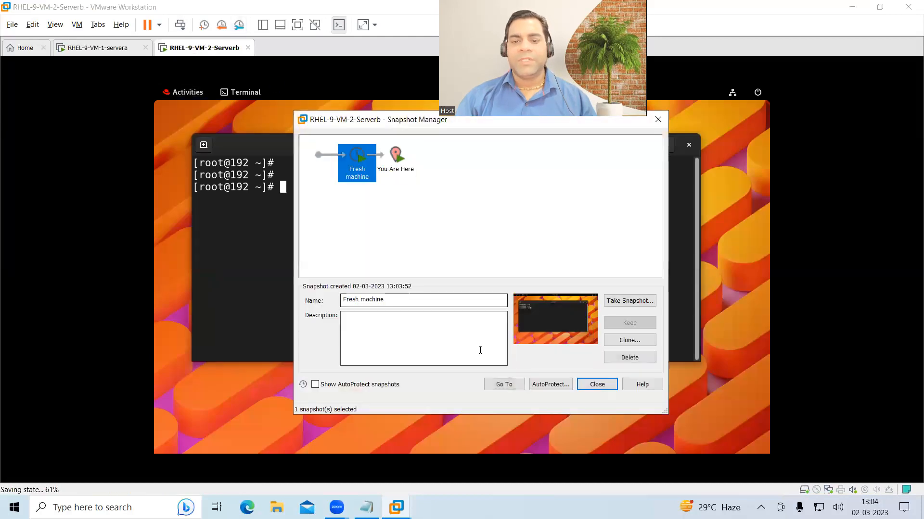
left_click(505, 384)
left_click(509, 288)
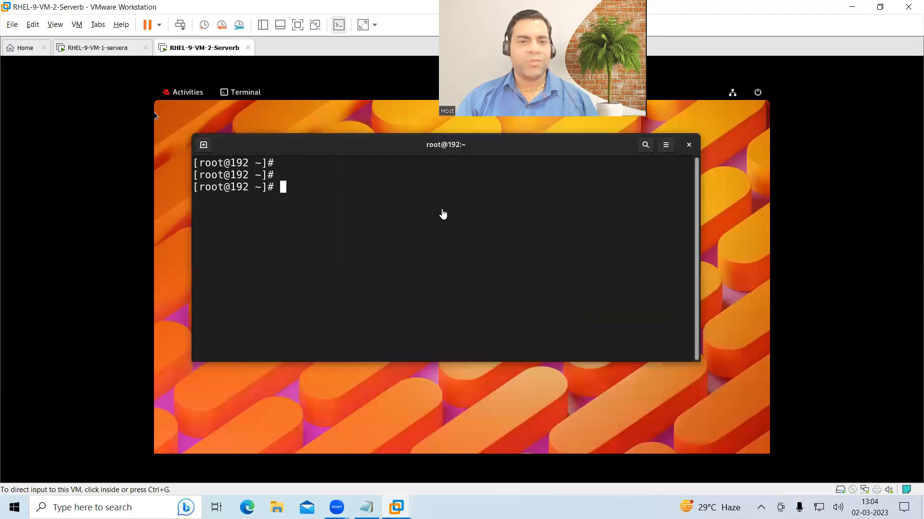
- Power off the Serverb virtual machine
right_click(206, 52)
mouse_move(256, 75)
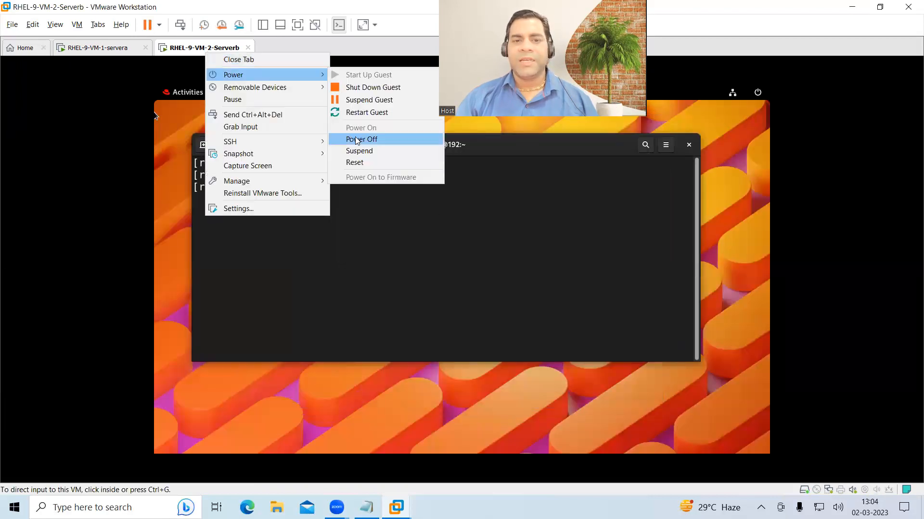
key("Return")
left_click(479, 284)
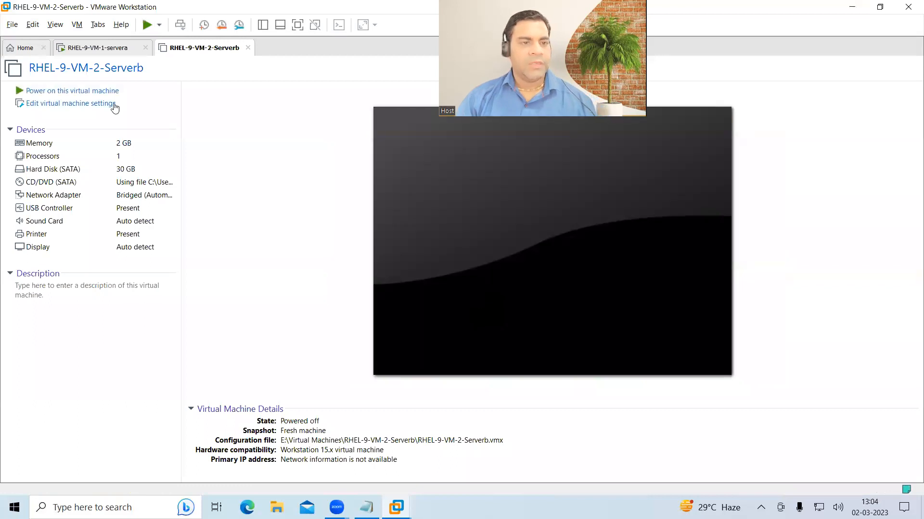
- Power off the servera virtual machine
right_click(77, 52)
mouse_move(147, 72)
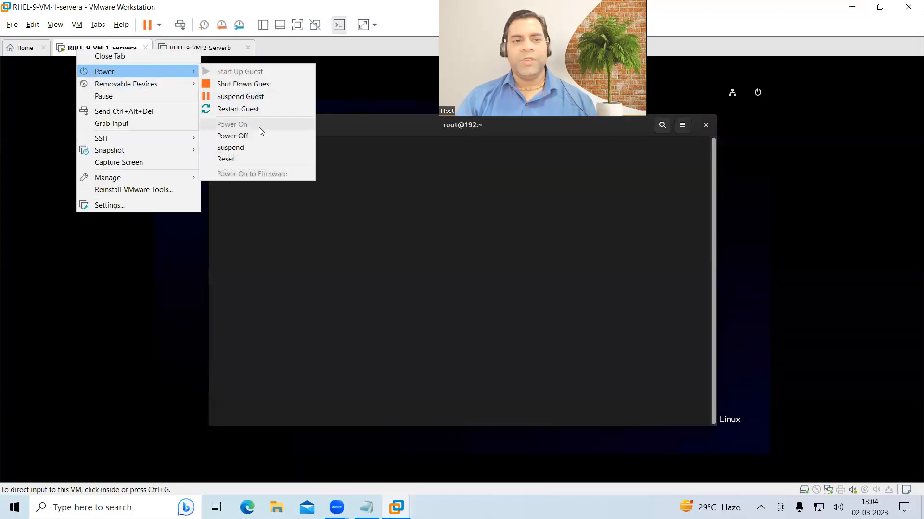
left_click(264, 137)
left_click(485, 283)
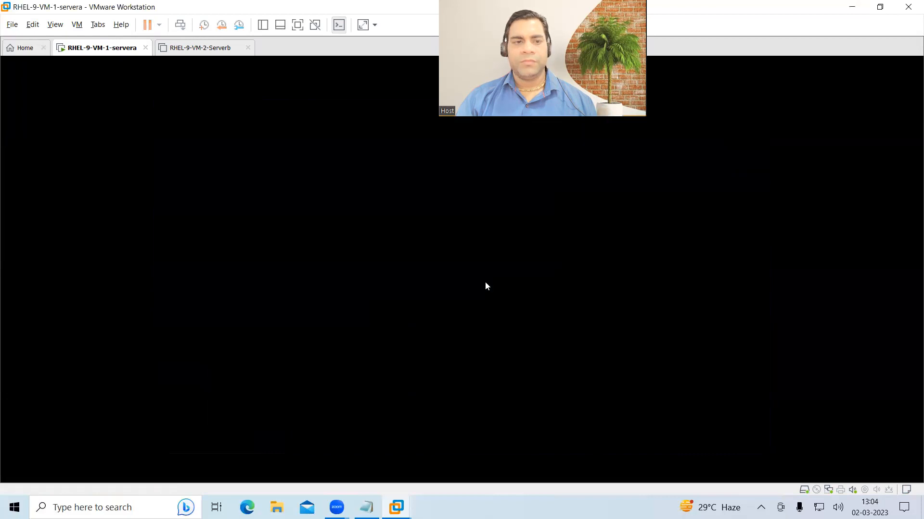
- Close VMware Workstation and refresh the Windows desktop
left_click(908, 8)
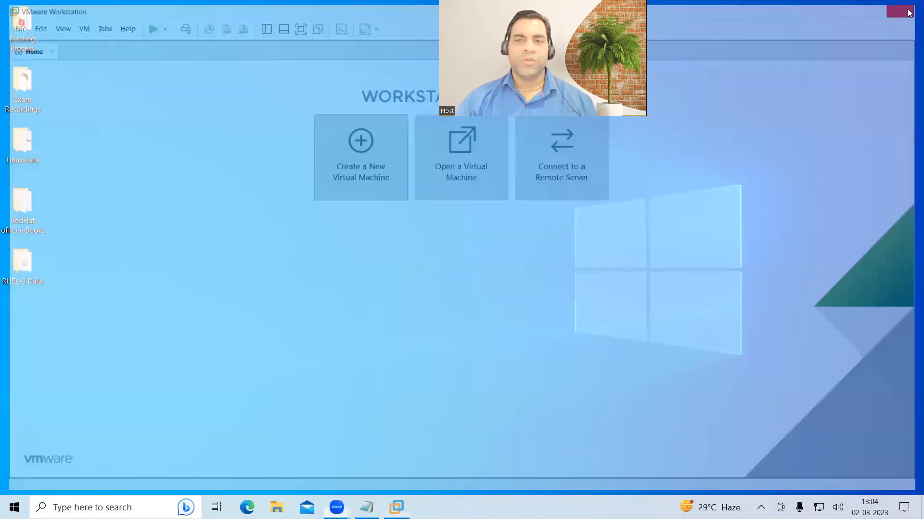
right_click(375, 212)
left_click(426, 243)
- Relaunch VMware Workstation Pro by searching 'vm' in Windows search
left_click(96, 507)
type("vm")
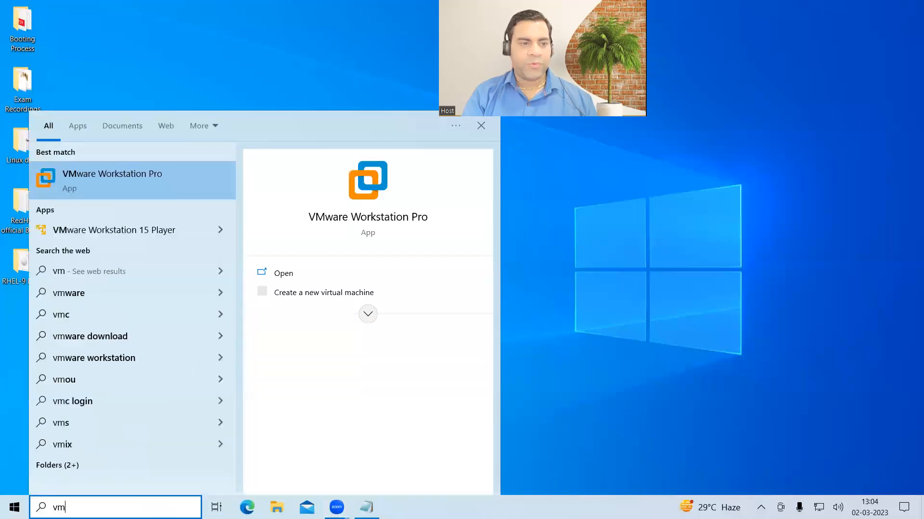
key("Escape")
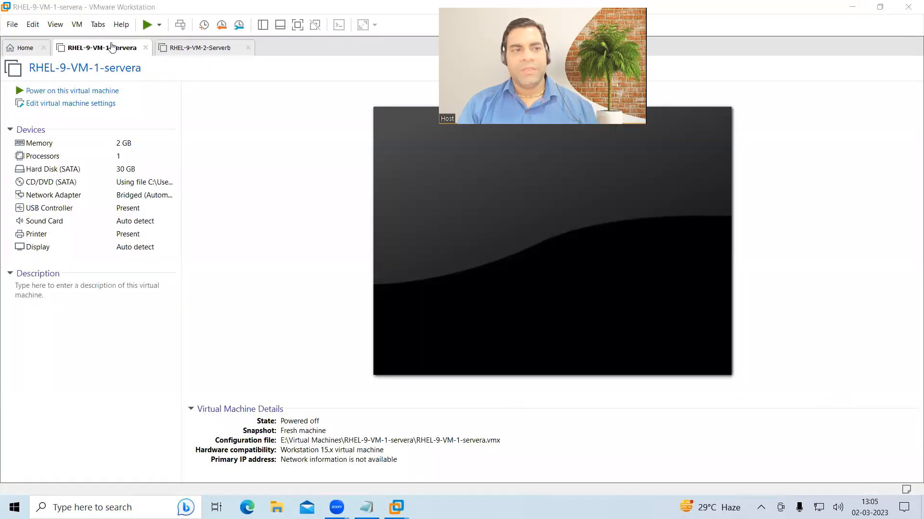
- Restore servera to its 'Fresh machine' snapshot, bringing back its running desktop
left_click(198, 51)
left_click(122, 52)
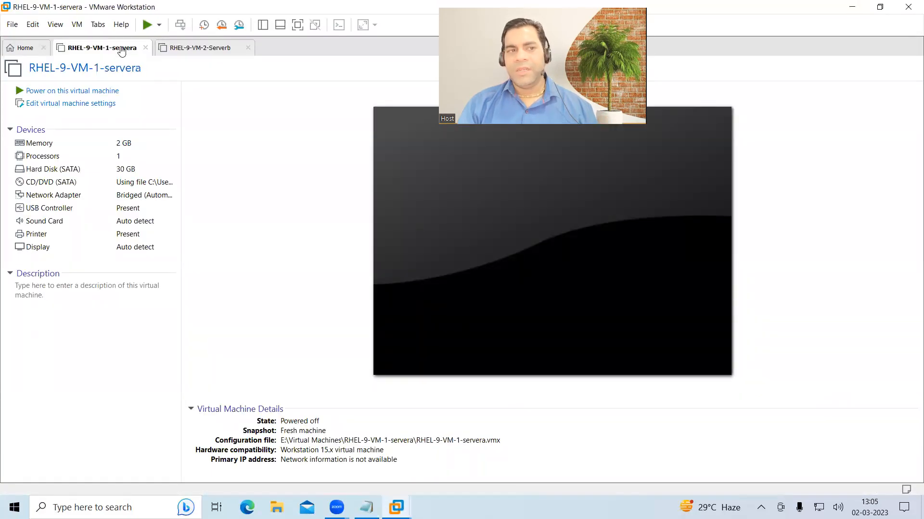
left_click(239, 25)
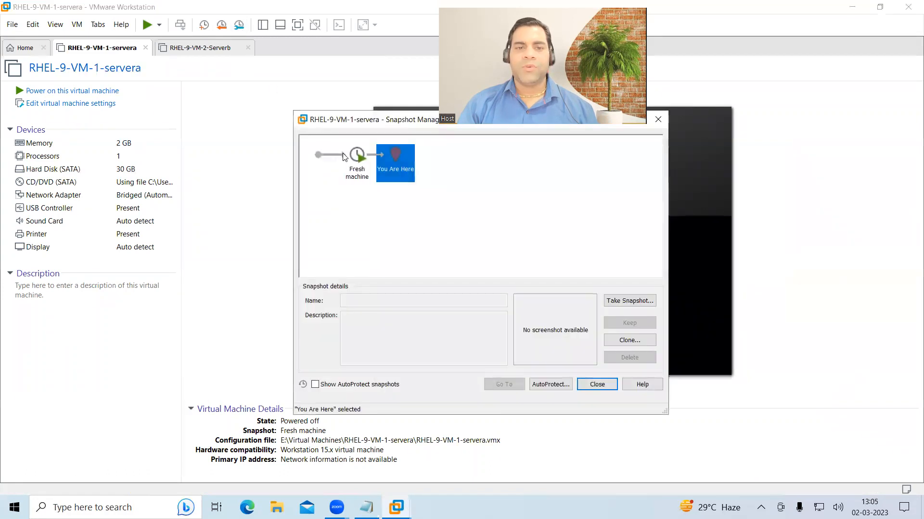
left_click(343, 154)
left_click(504, 385)
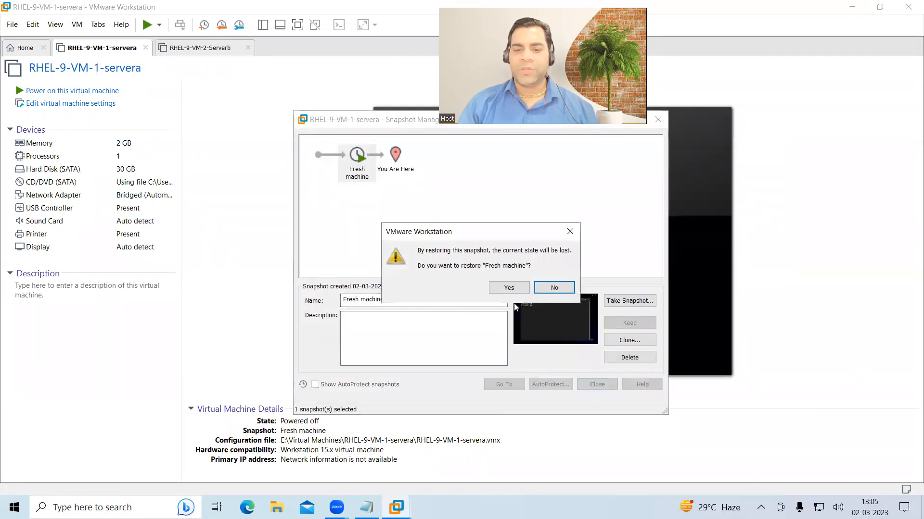
left_click(509, 288)
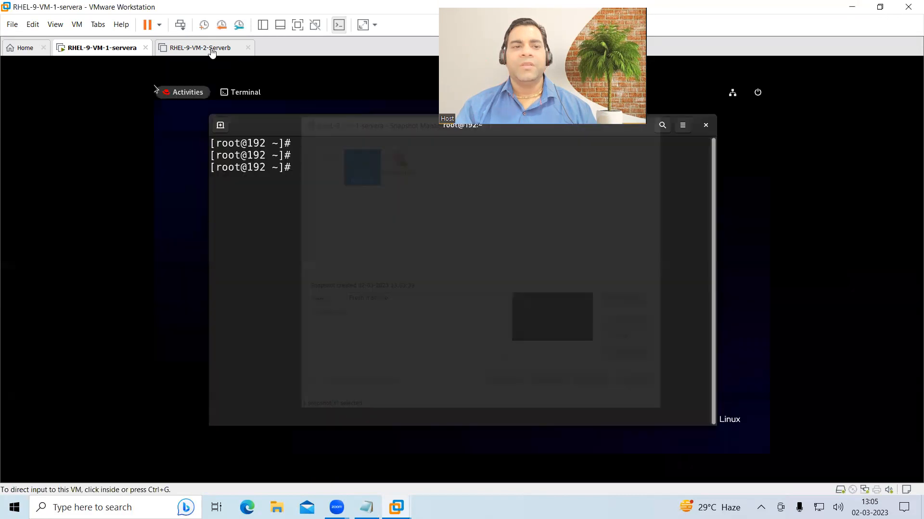
- Restore Serverb to its 'Fresh machine' snapshot, bringing back its running desktop
left_click(212, 48)
left_click(238, 26)
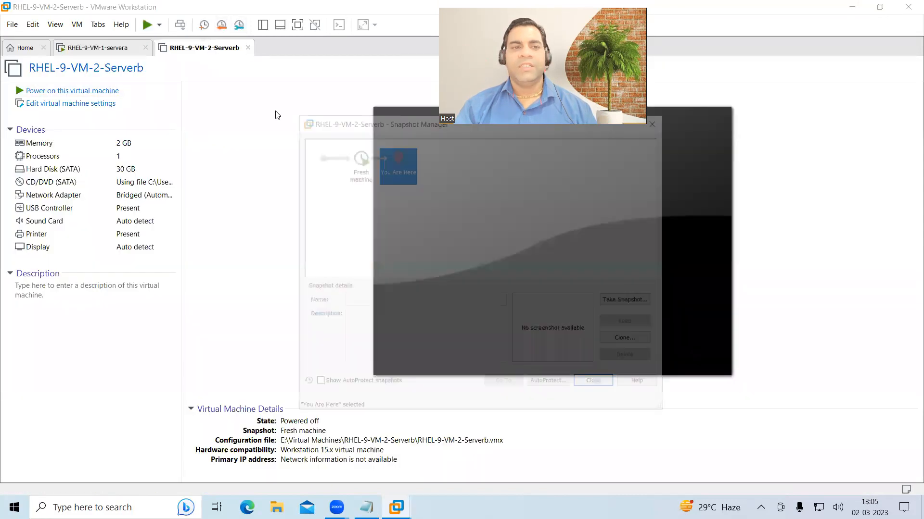
left_click(356, 166)
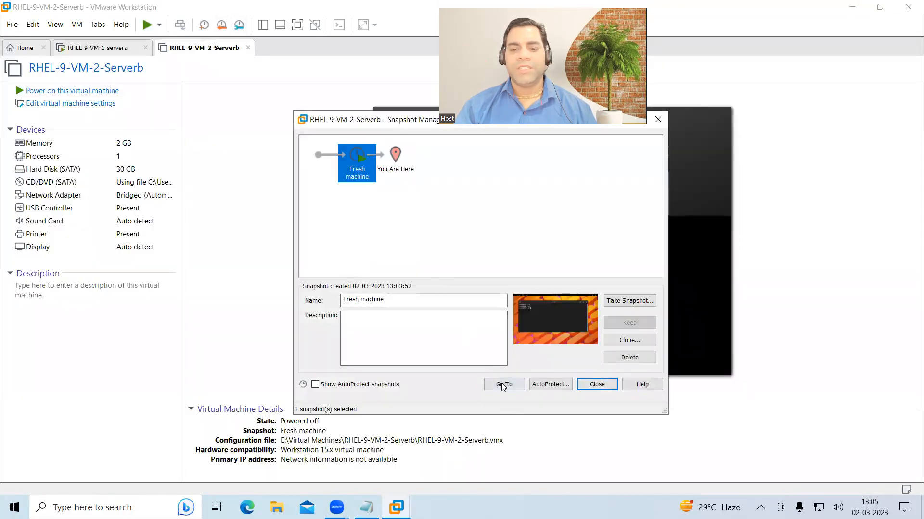
left_click(502, 383)
left_click(519, 284)
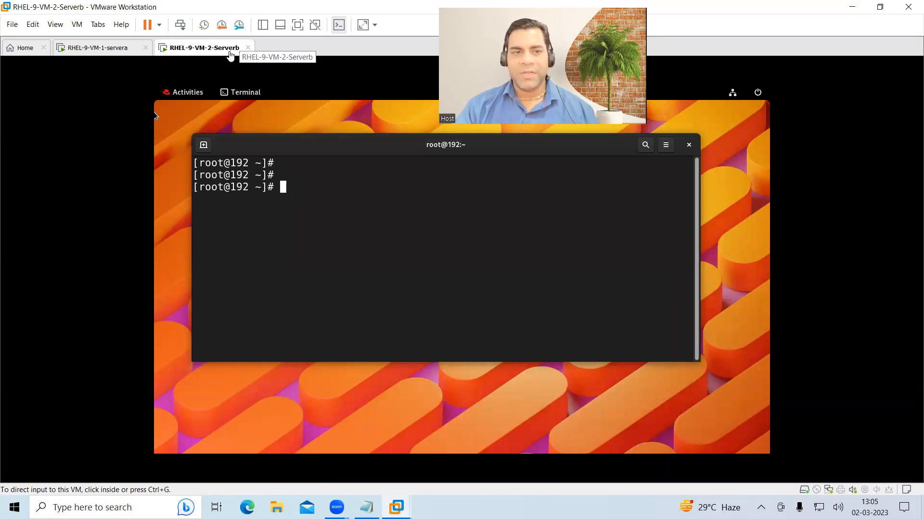
- Switch between the servera and Serverb tabs to check both VMs
left_click(118, 53)
left_click(202, 54)
left_click(118, 55)
left_click(212, 47)
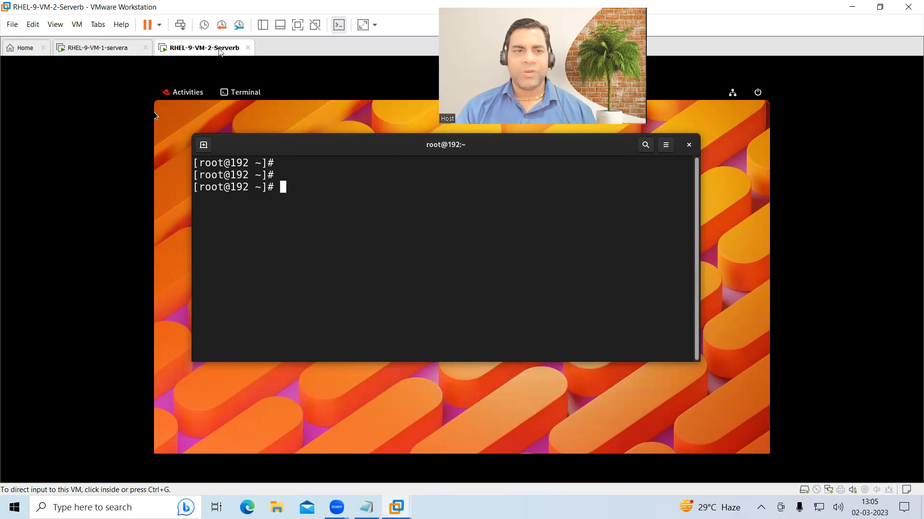
left_click(127, 51)
left_click(222, 50)
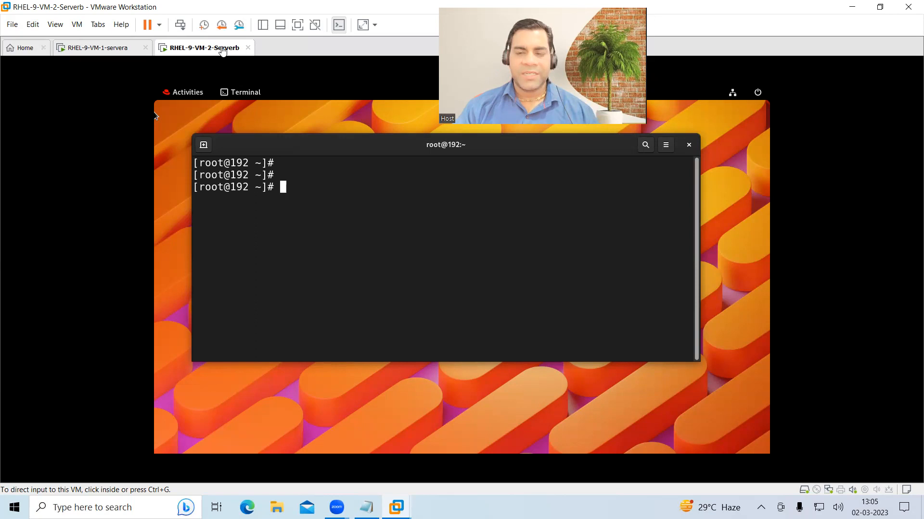
- Exit VMware Workstation, powering off the running VMs, then refresh the desktop
left_click(908, 7)
left_click(445, 275)
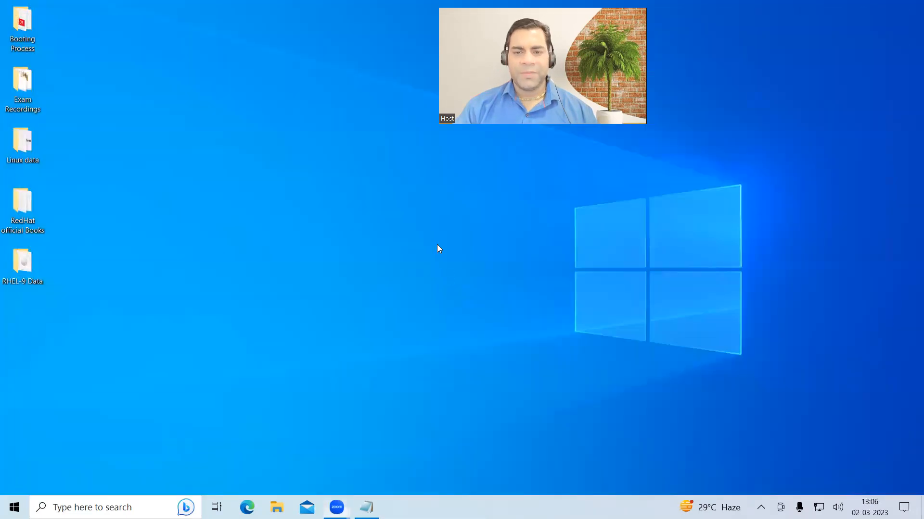
right_click(437, 245)
left_click(511, 281)
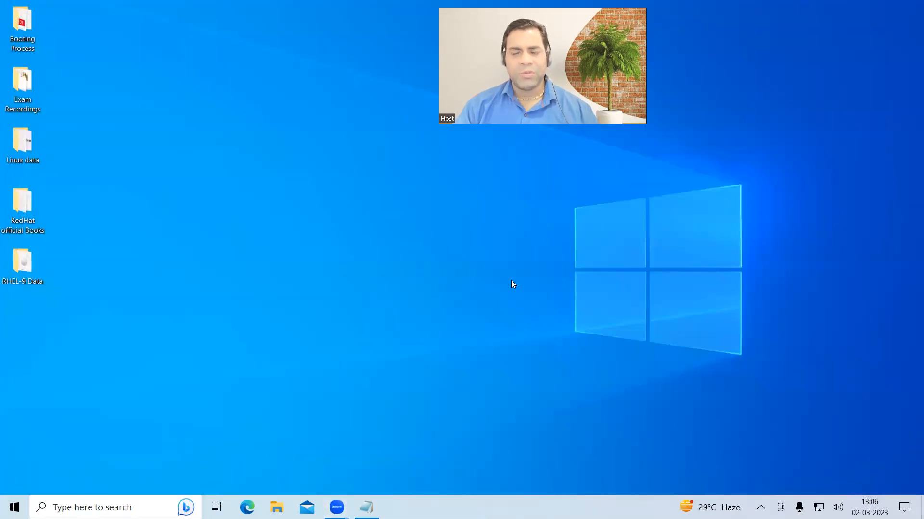